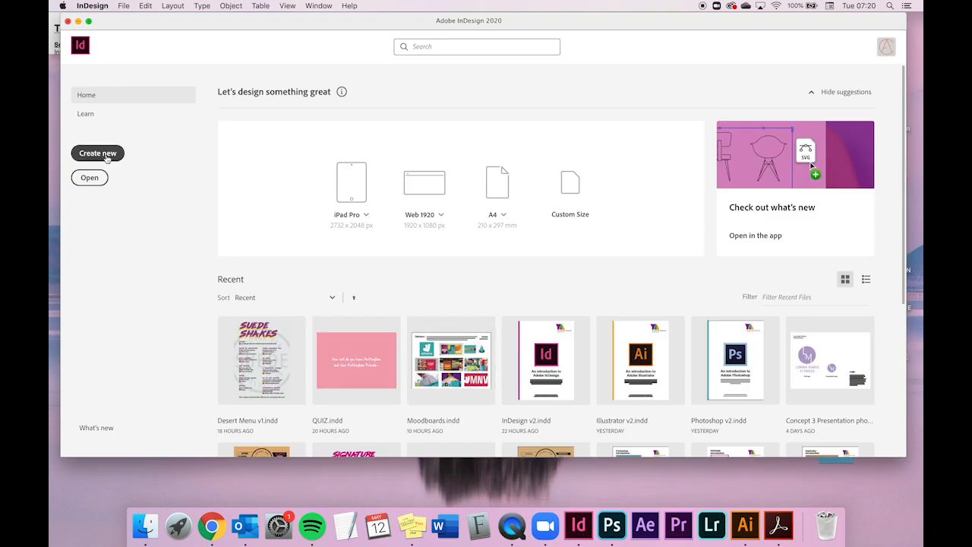
# - Open the New Document dialog and browse the blank document presets under Print, Web and Mobile
pyautogui.click(107, 157)
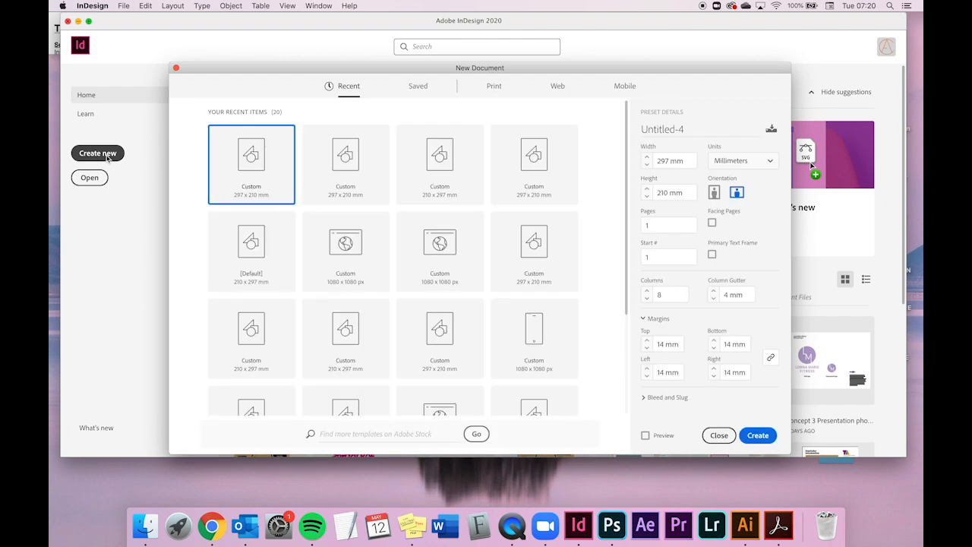
pyautogui.moveTo(370, 69); pyautogui.dragTo(354, 35)
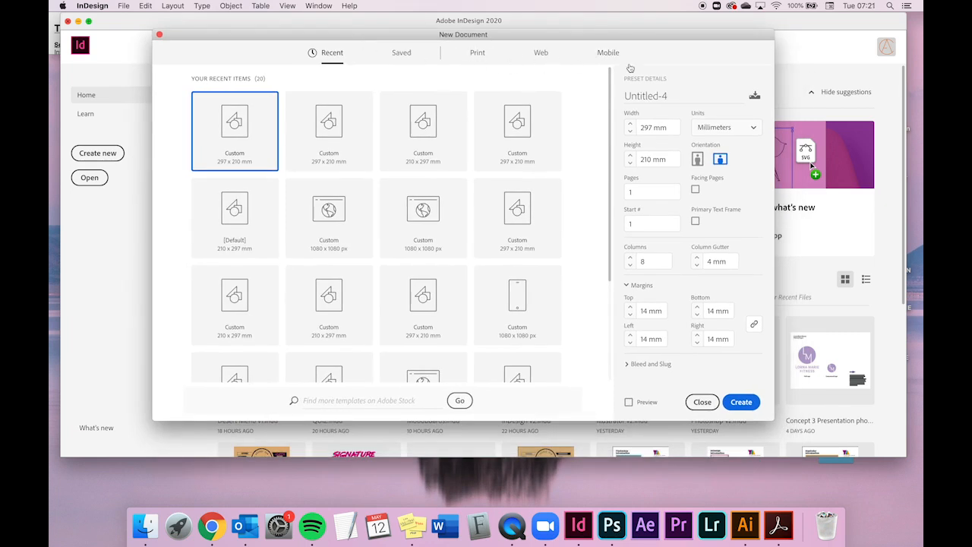
pyautogui.click(478, 55)
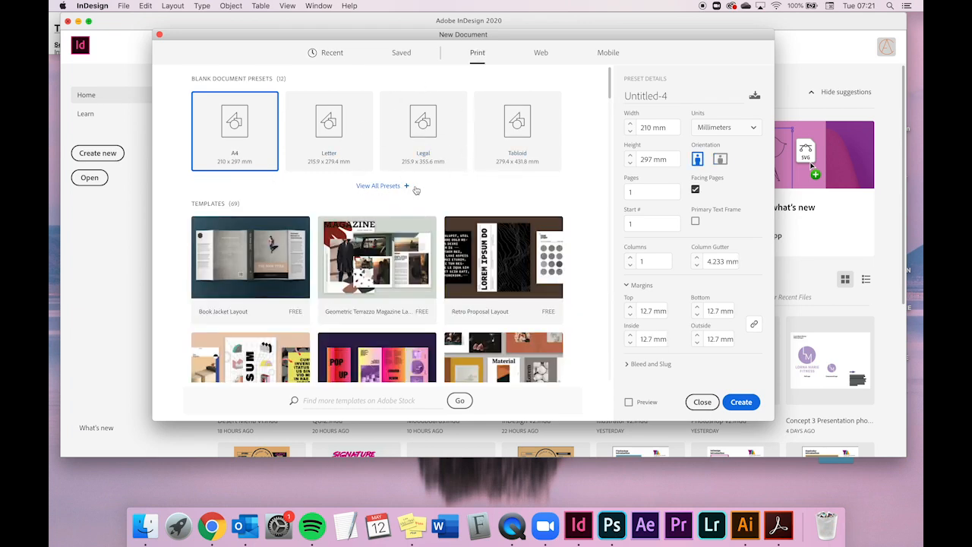
pyautogui.click(387, 190)
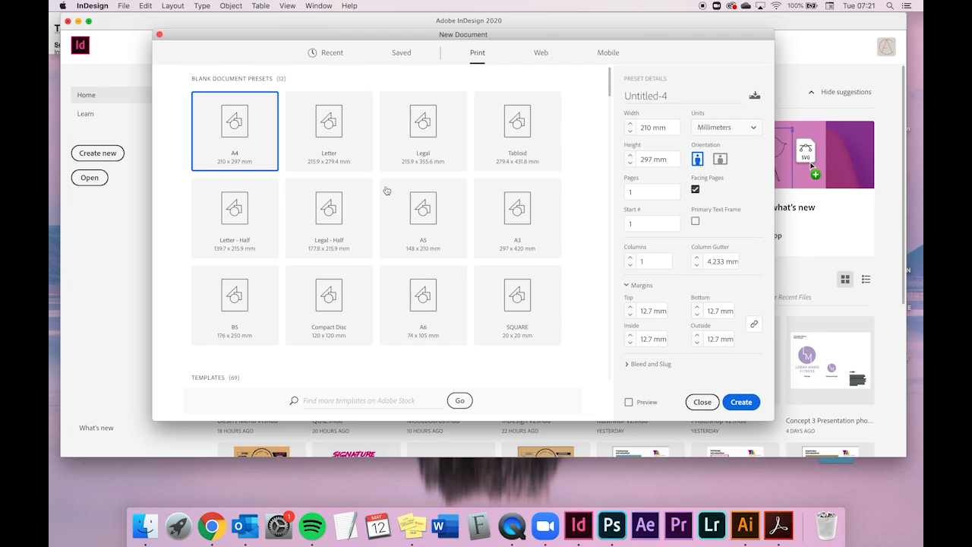
pyautogui.click(542, 53)
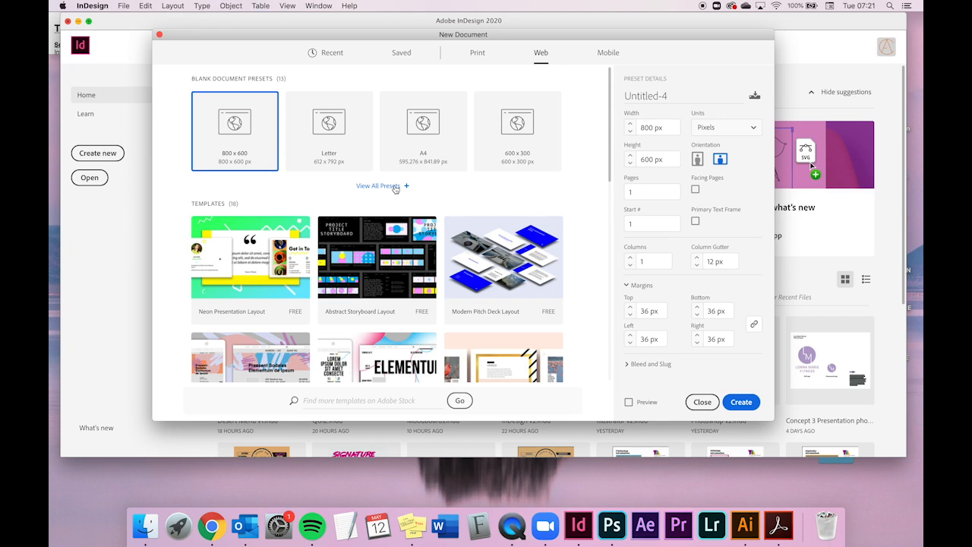
pyautogui.click(395, 187)
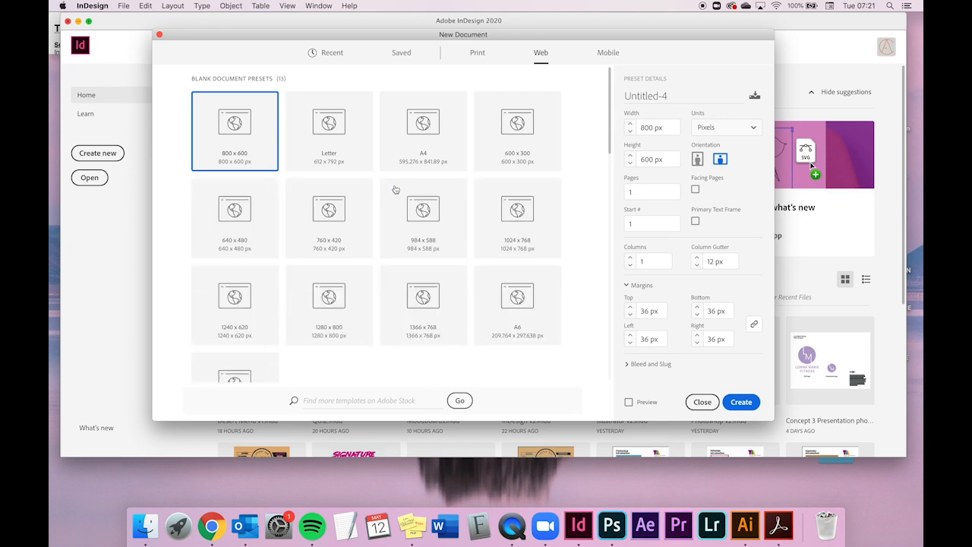
pyautogui.click(617, 55)
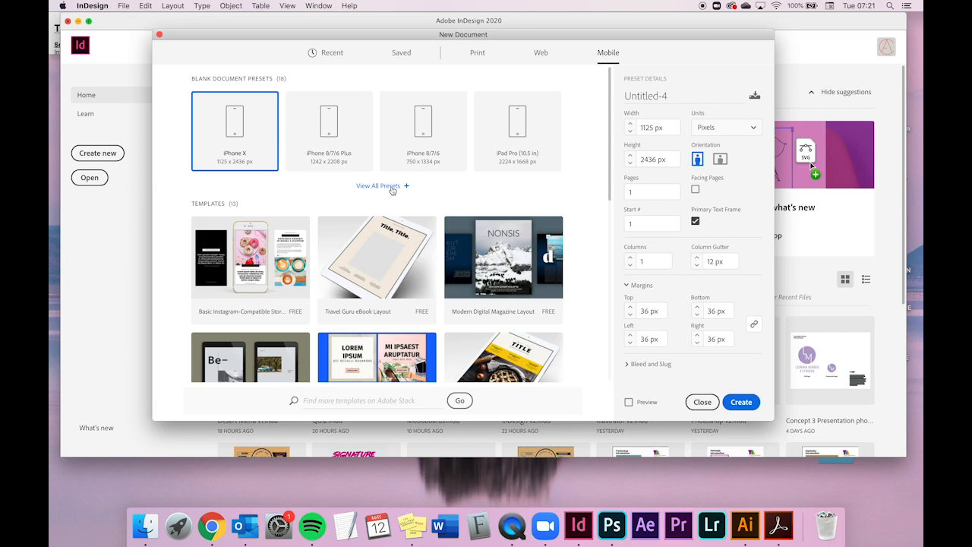
pyautogui.click(393, 188)
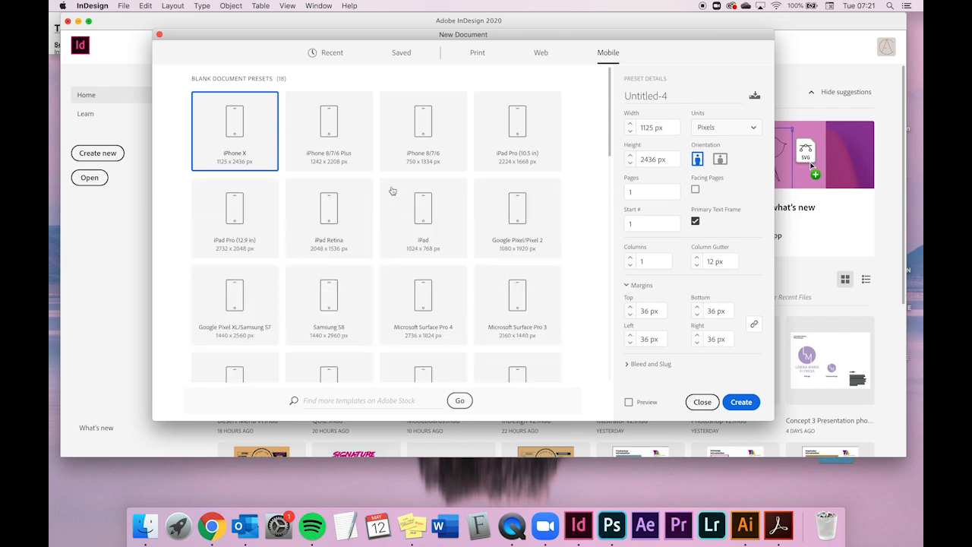
# - Under Print, set the page width to 300 mm and choose portrait orientation for a 297 × 300 mm page
pyautogui.click(479, 54)
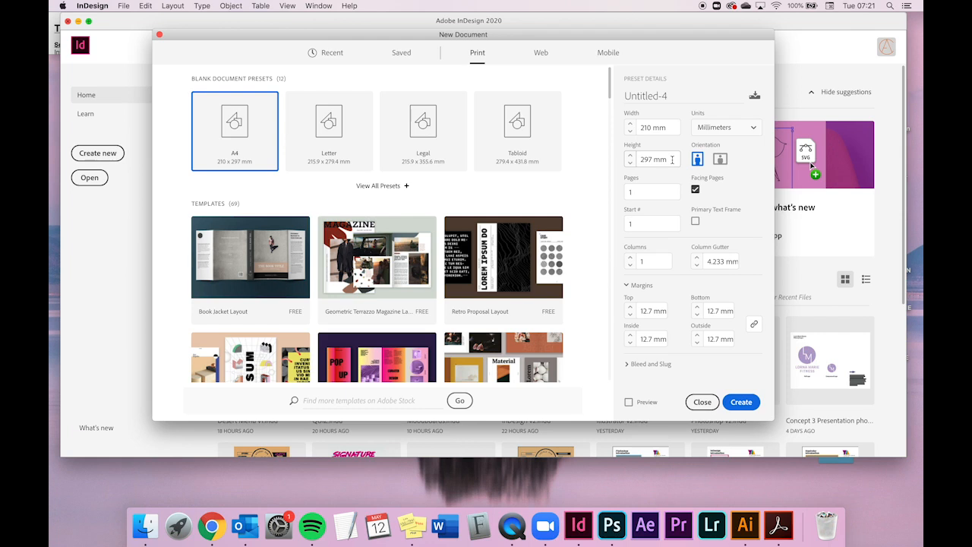
pyautogui.doubleClick(652, 128)
pyautogui.write('300')
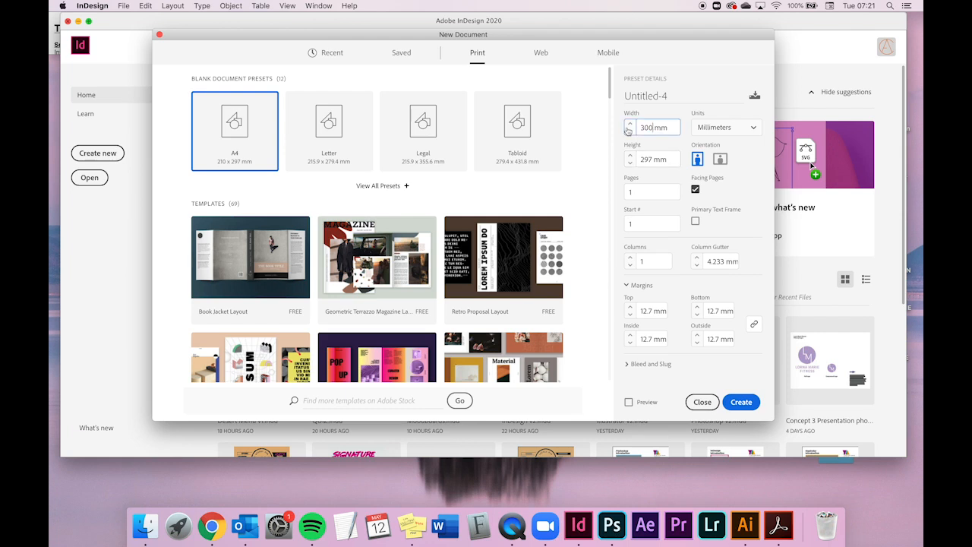
pyautogui.click(666, 159)
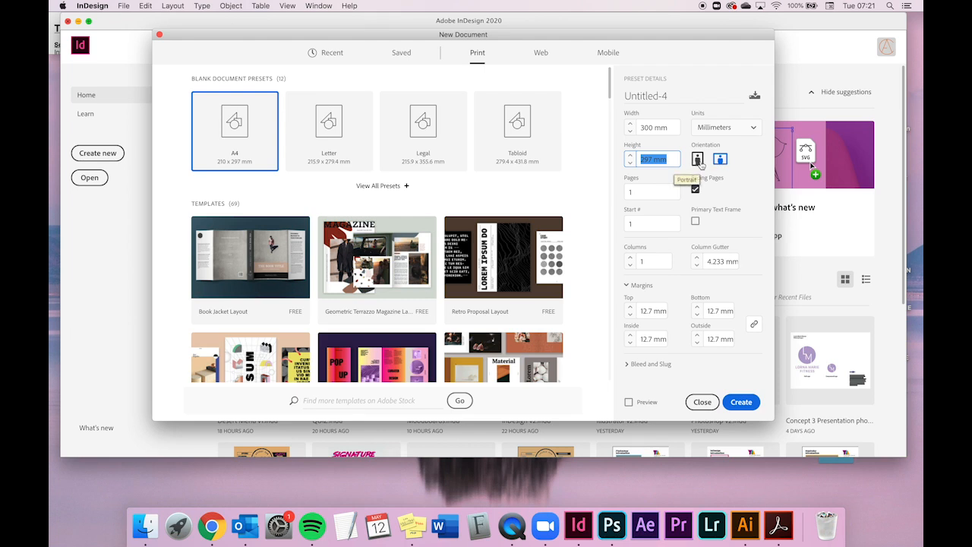
pyautogui.click(698, 161)
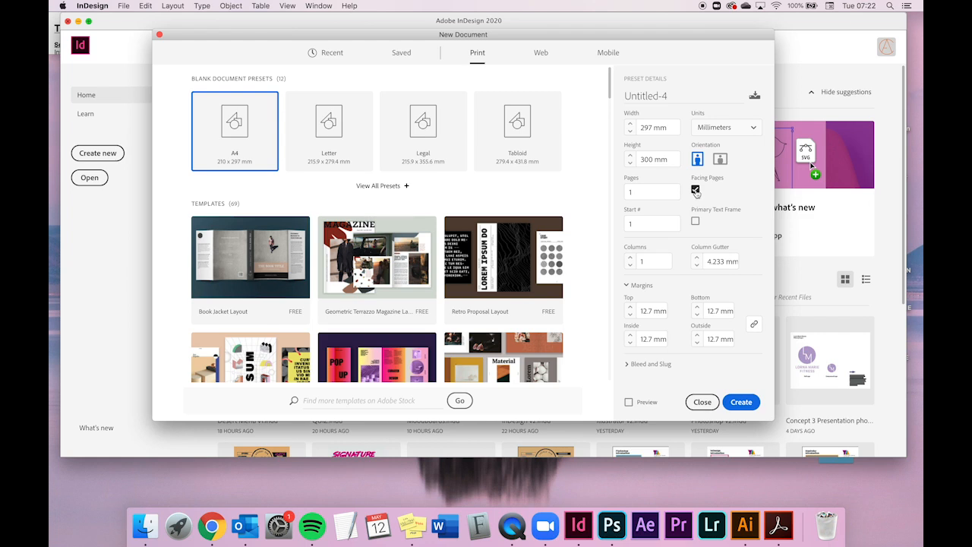
# - Turn off Facing Pages and set all margins to 13 mm
pyautogui.click(695, 190)
pyautogui.click(646, 192)
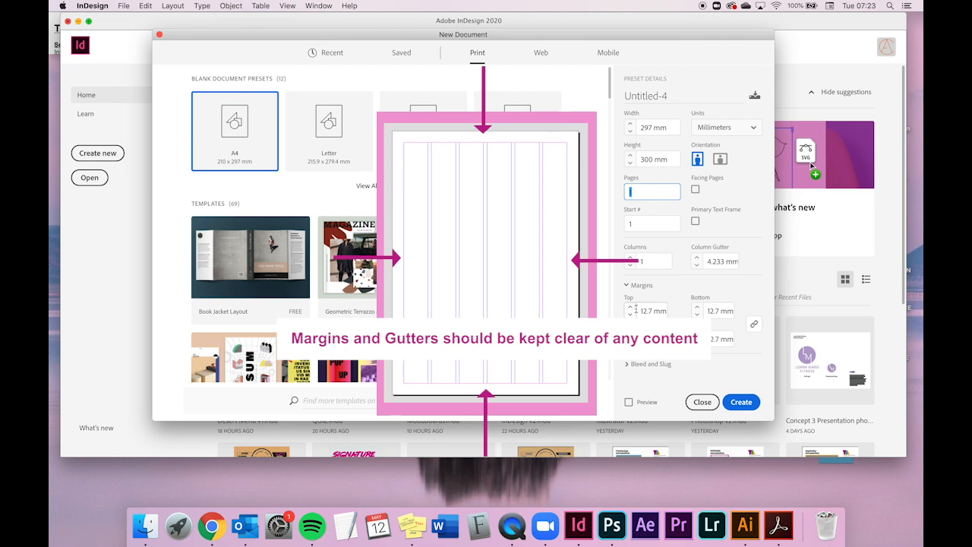
pyautogui.click(632, 309)
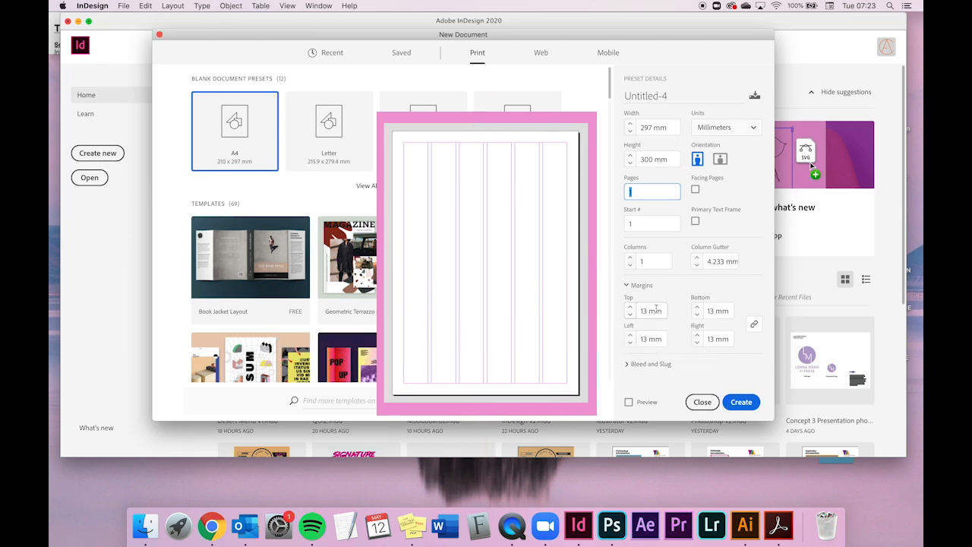
# - Set the layout to 6 columns with a 4 mm column gutter
pyautogui.click(642, 261)
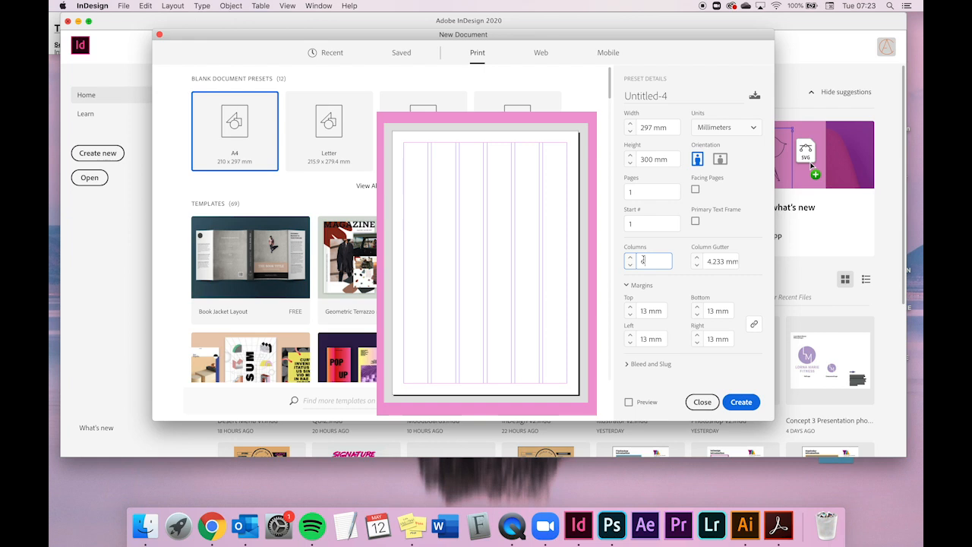
pyautogui.click(699, 268)
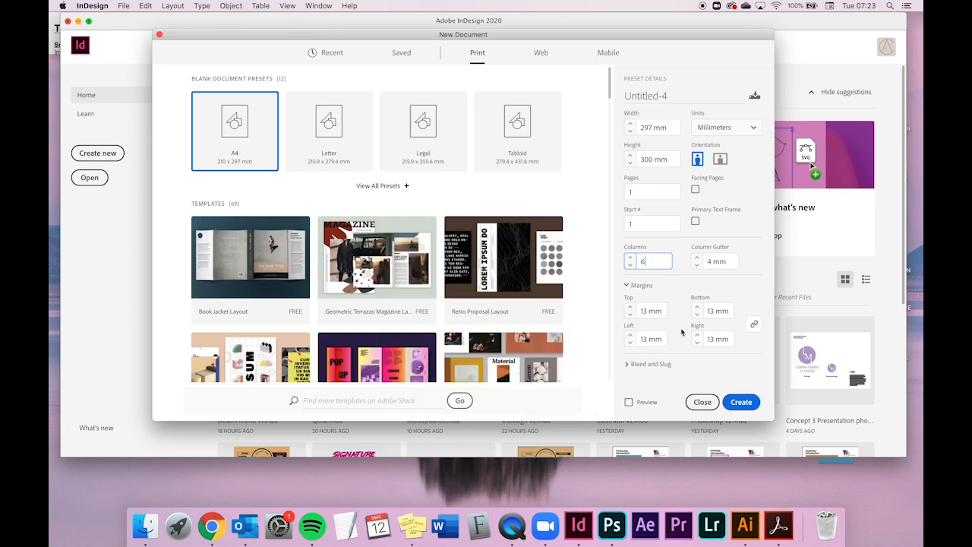
# - Expand the Bleed and Slug settings to examine them, then collapse them again
pyautogui.click(638, 364)
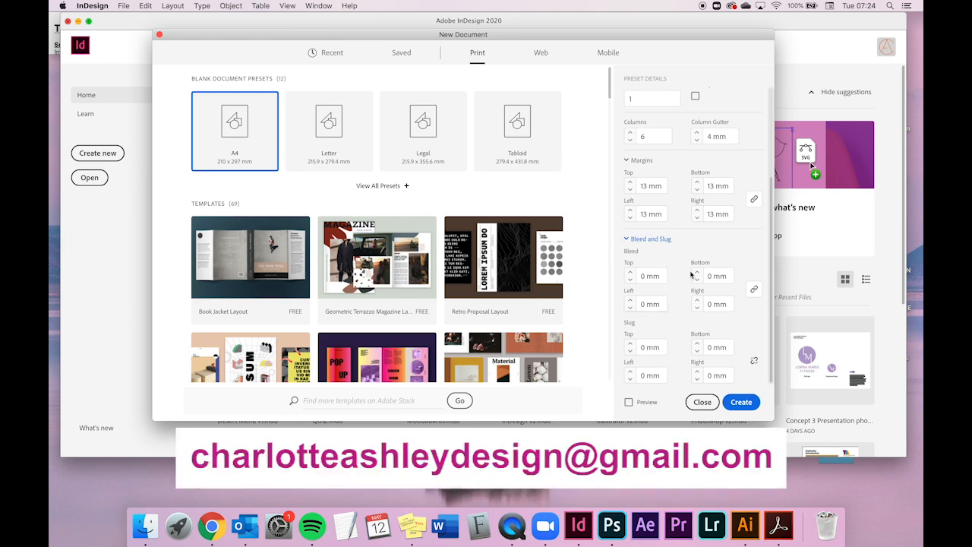
pyautogui.scroll(1, 629, 242)
pyautogui.click(630, 255)
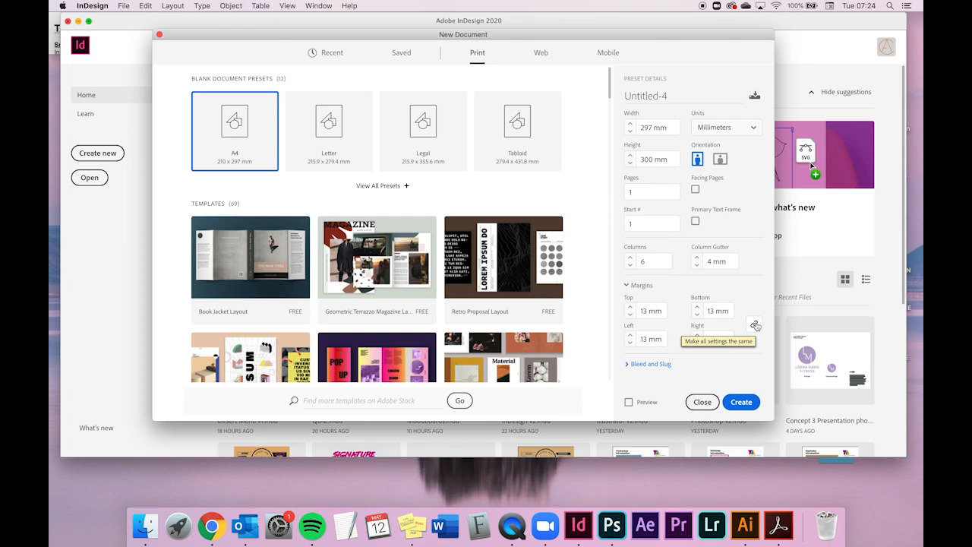
# - Link the margins, set all four to 20 mm, and create the document
pyautogui.click(756, 327)
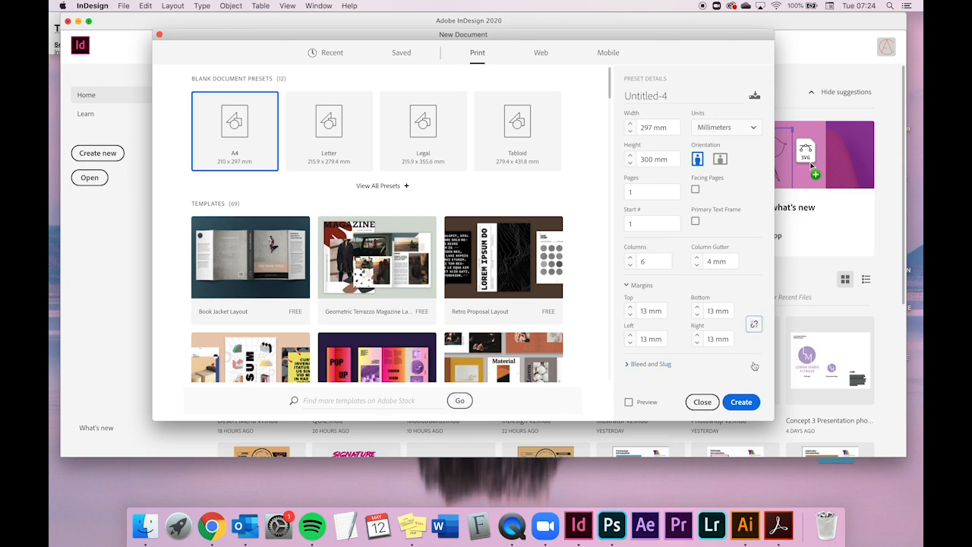
pyautogui.click(697, 308)
pyautogui.click(697, 308)
pyautogui.click(698, 308)
pyautogui.click(754, 325)
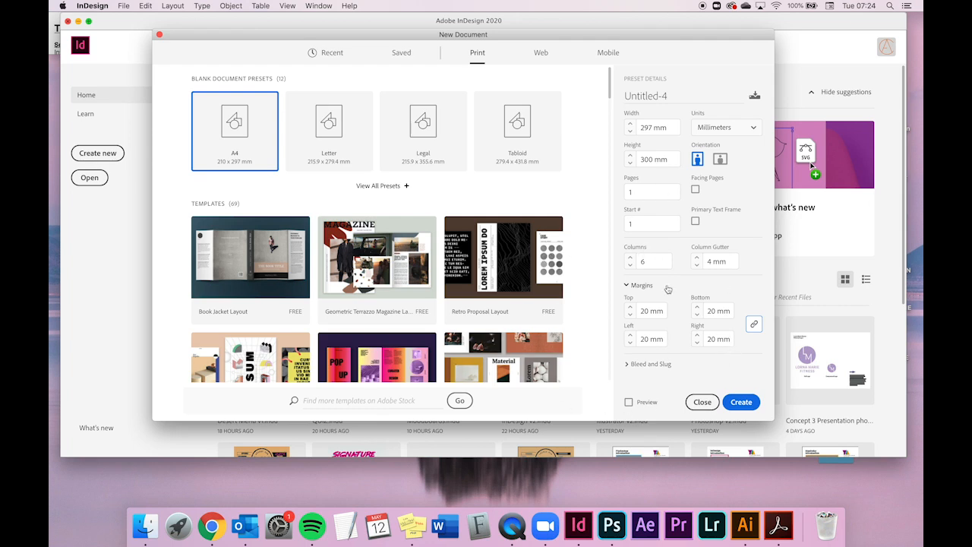
pyautogui.click(741, 402)
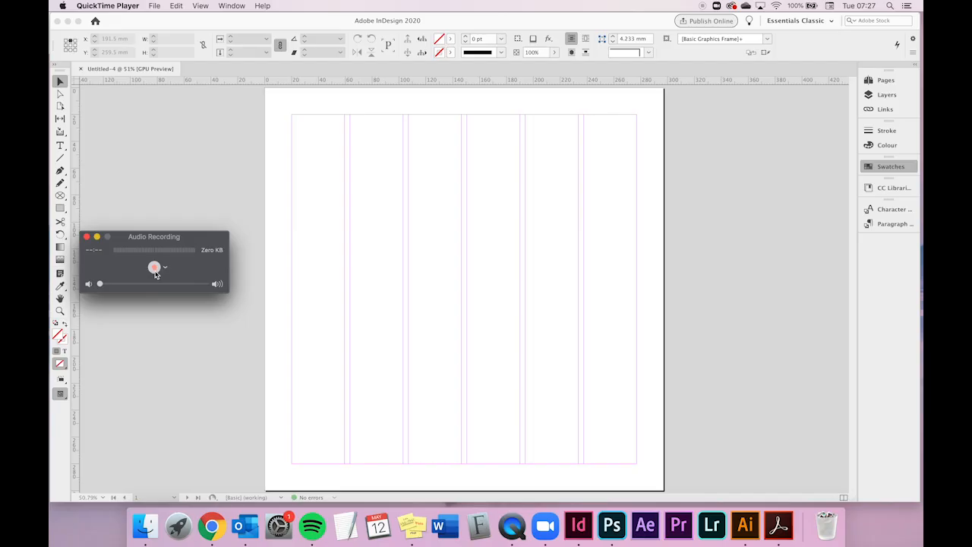
pyautogui.click(154, 267)
# - Switch the workspace to Advanced
pyautogui.click(234, 6)
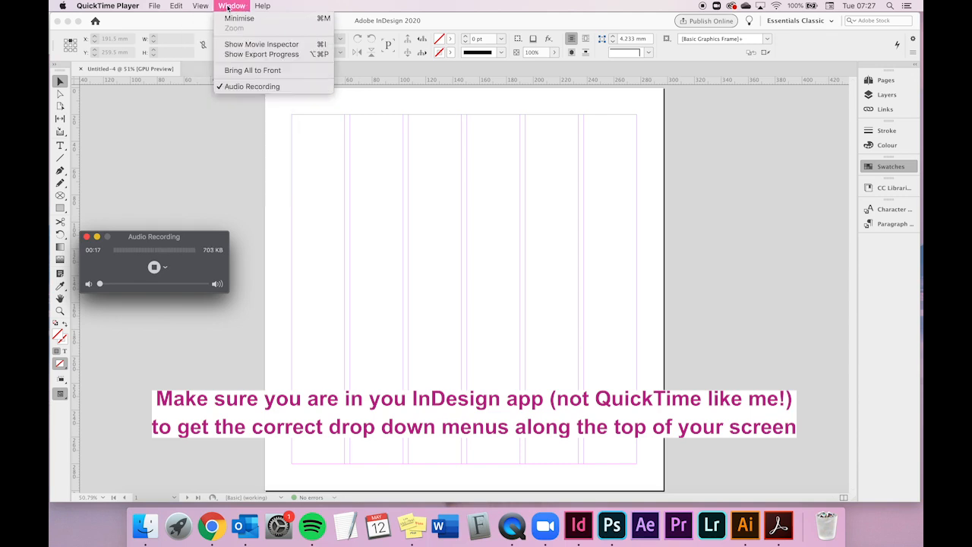
pyautogui.click(213, 41)
pyautogui.click(308, 9)
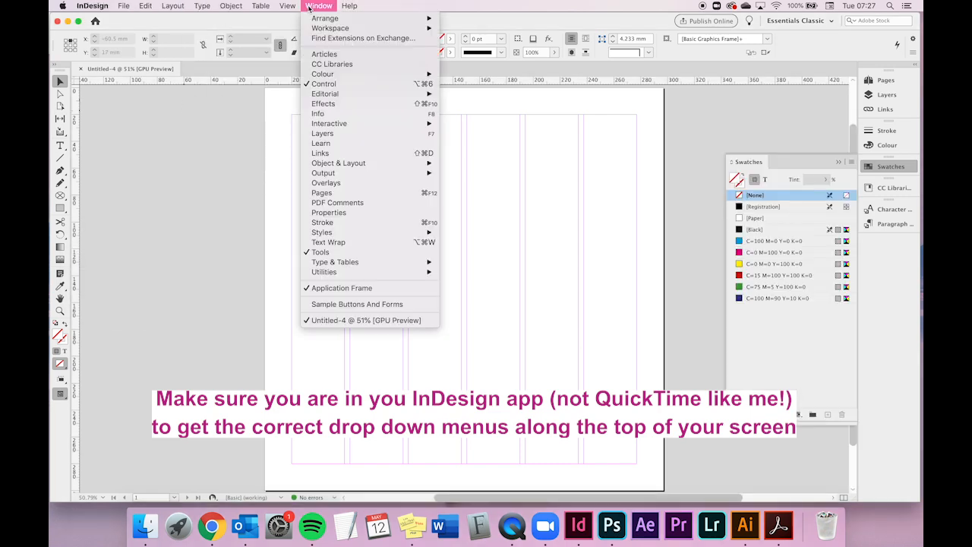
pyautogui.moveTo(324, 32)
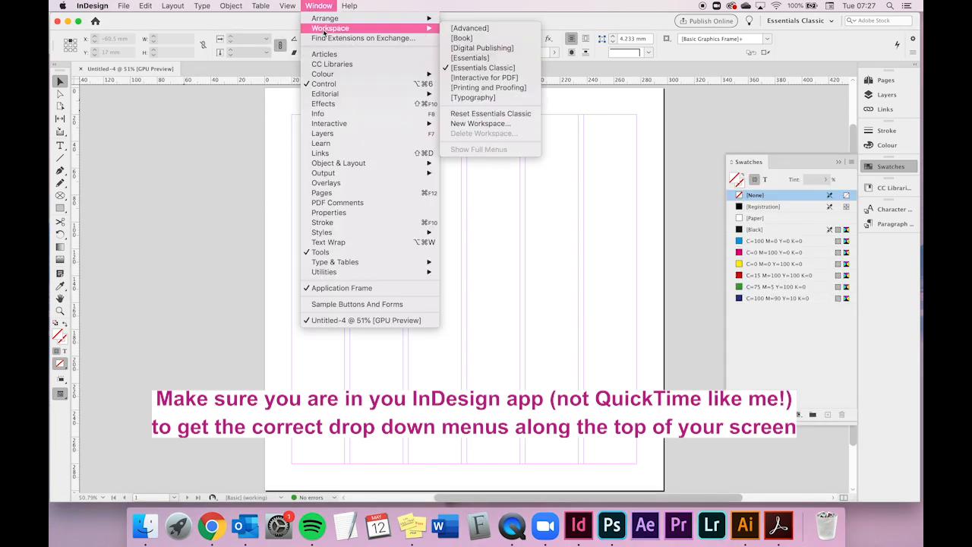
pyautogui.click(456, 31)
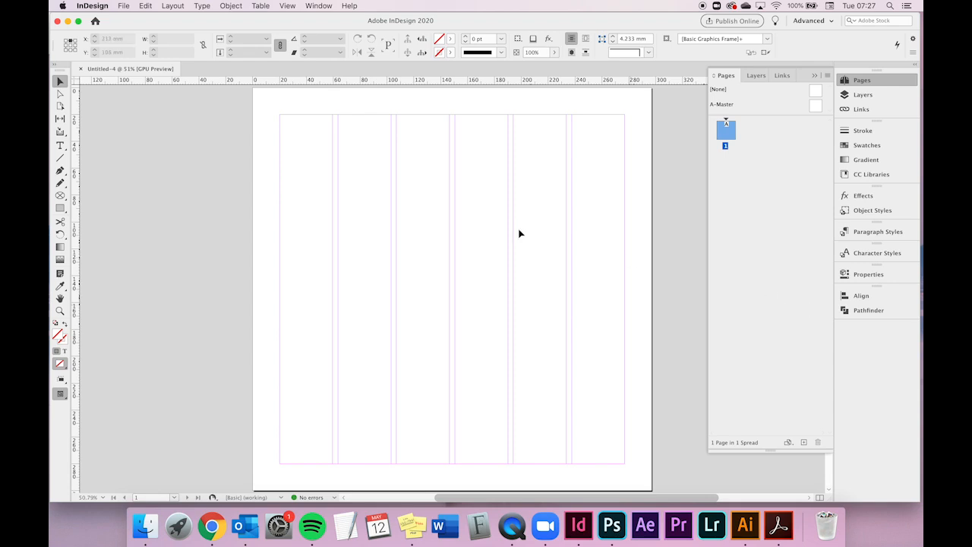
# - Reset the Advanced workspace, then expand and collapse the panel dock
pyautogui.click(314, 7)
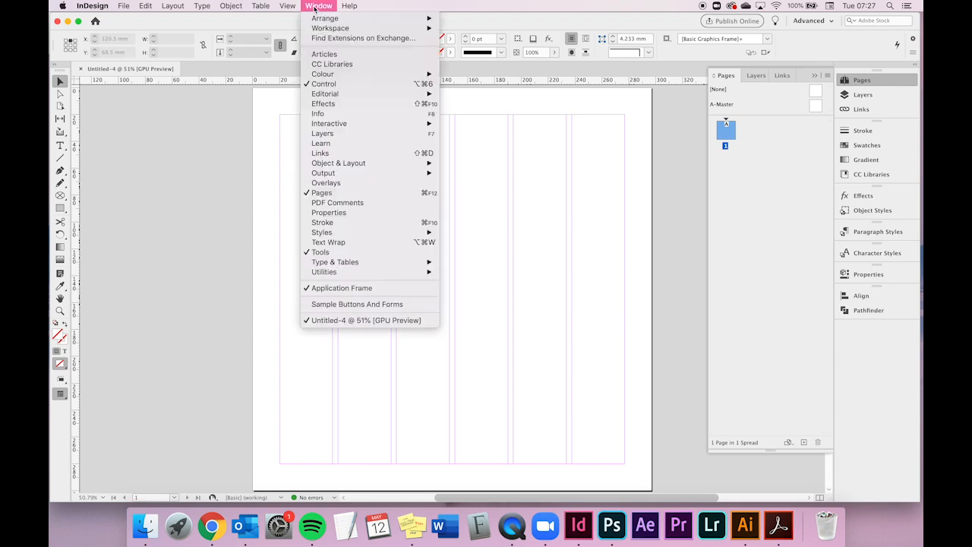
pyautogui.moveTo(322, 30)
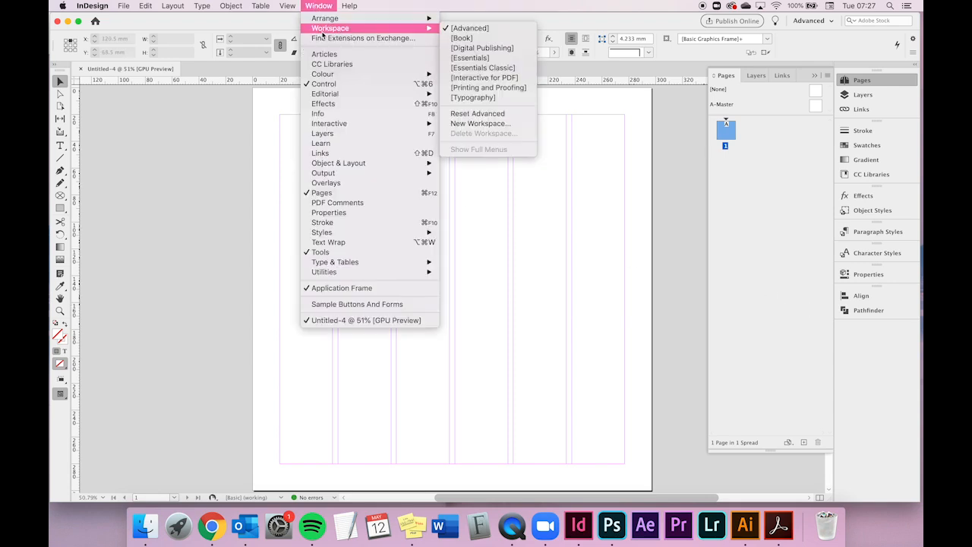
pyautogui.click(485, 116)
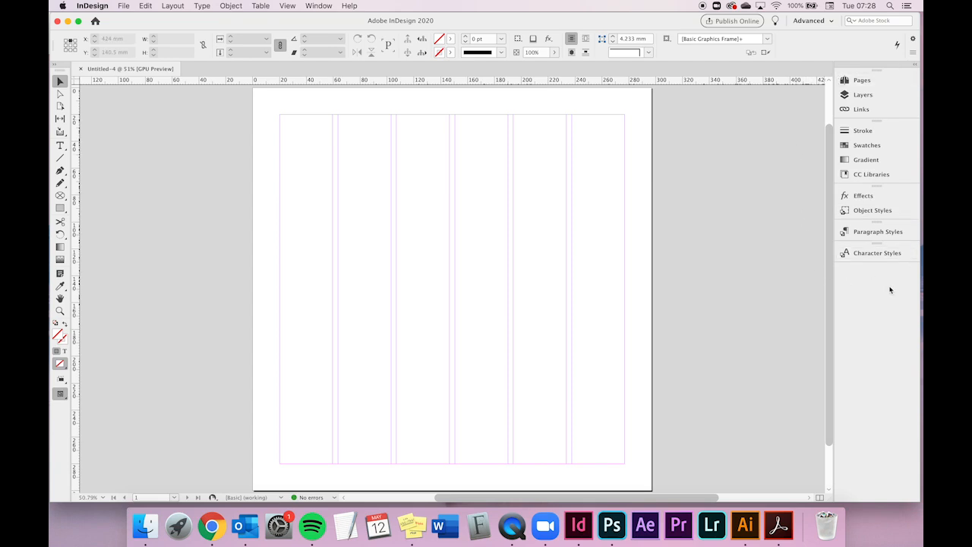
pyautogui.click(915, 69)
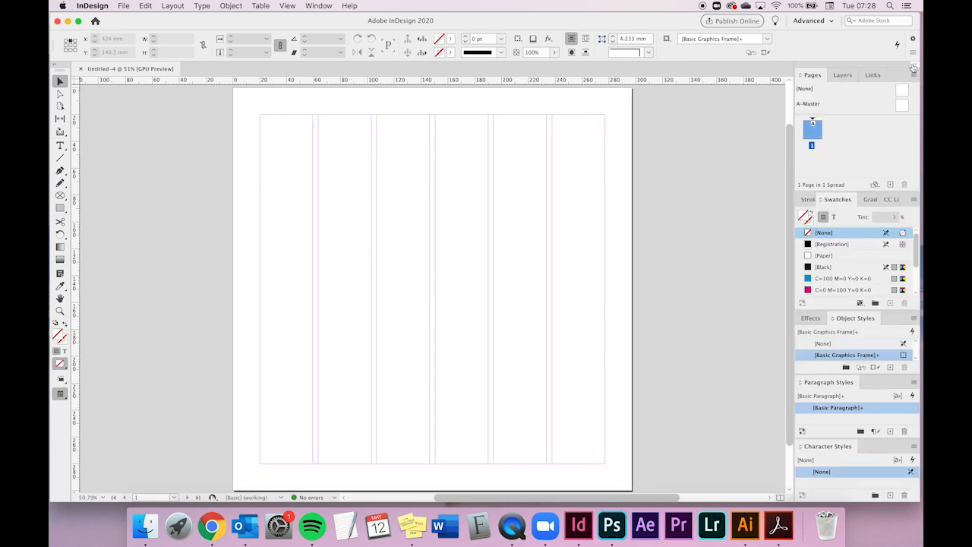
pyautogui.click(914, 68)
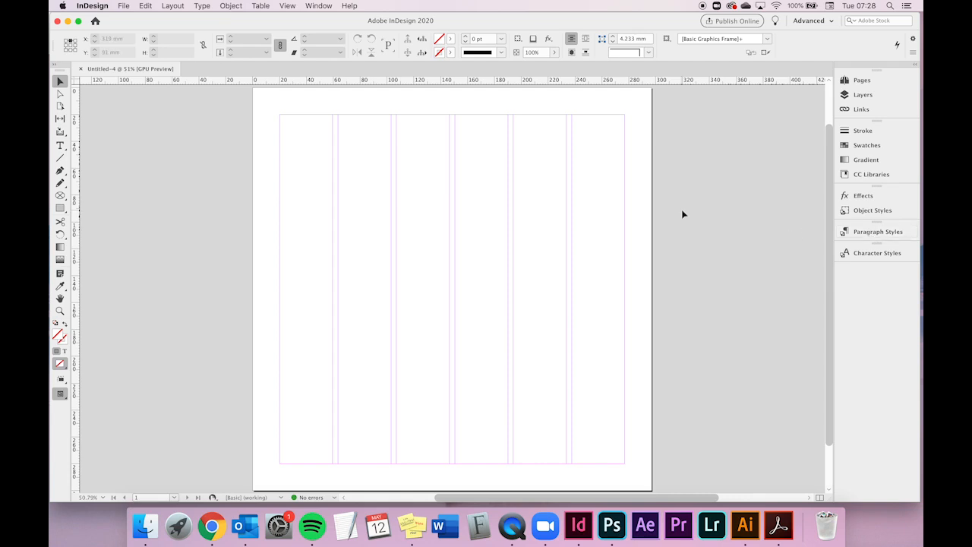
# - Open the Properties panel and collapse it to an icon in the dock
pyautogui.click(329, 9)
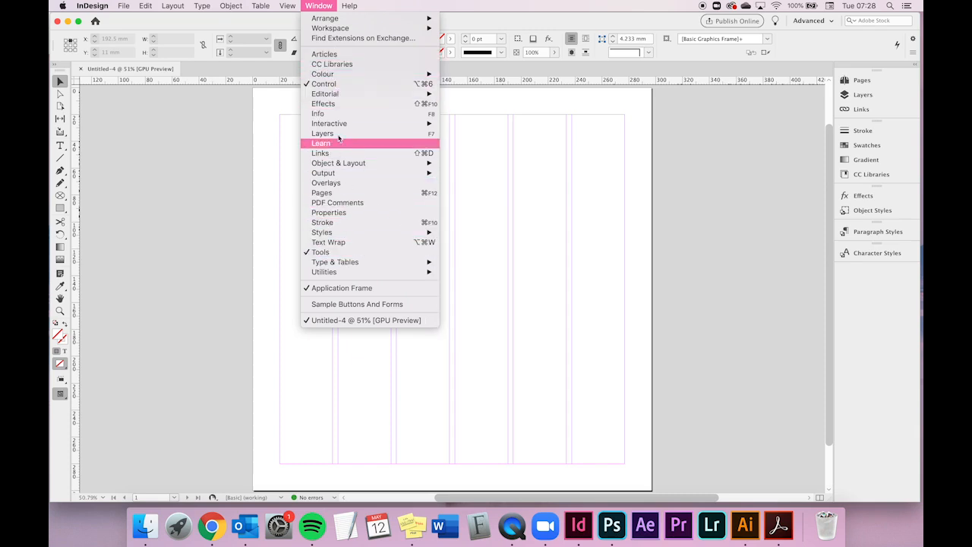
pyautogui.moveTo(346, 234)
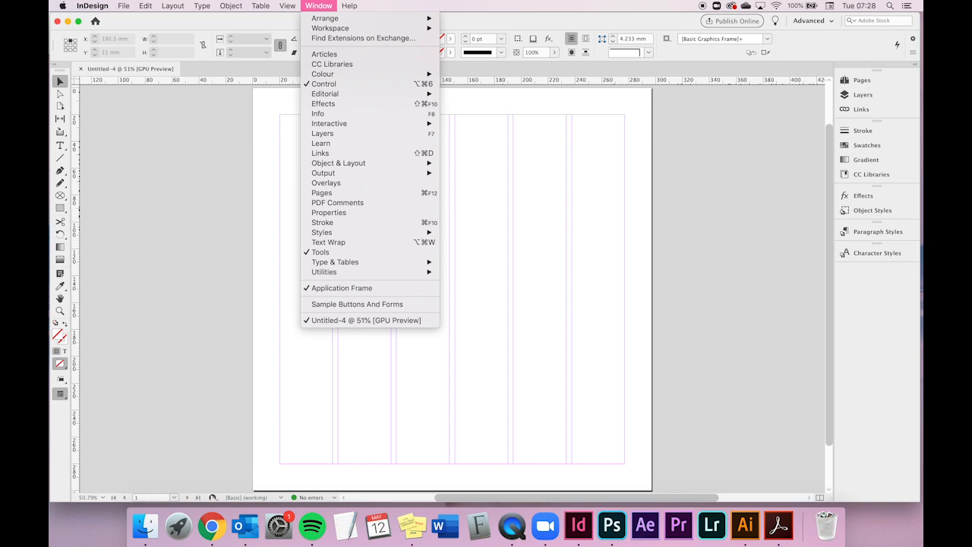
pyautogui.click(380, 218)
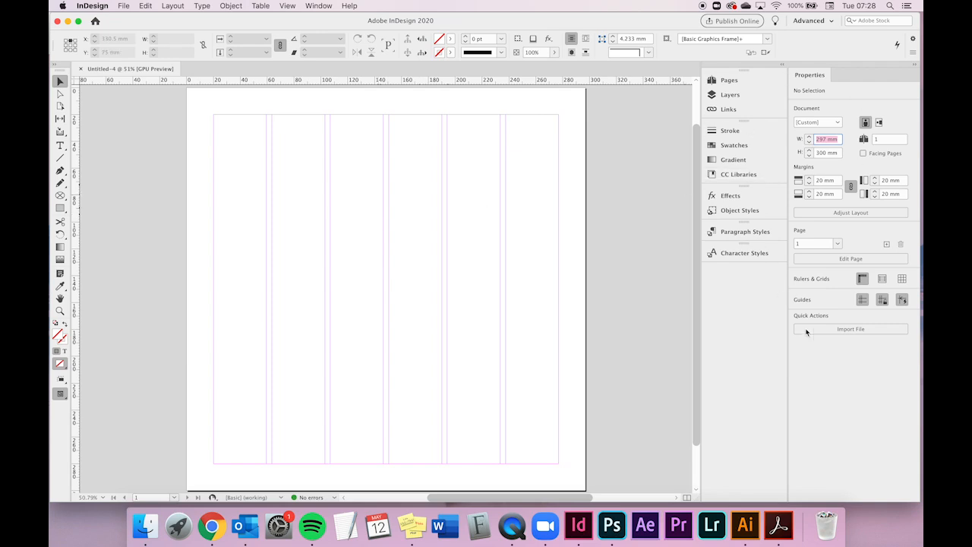
pyautogui.click(916, 68)
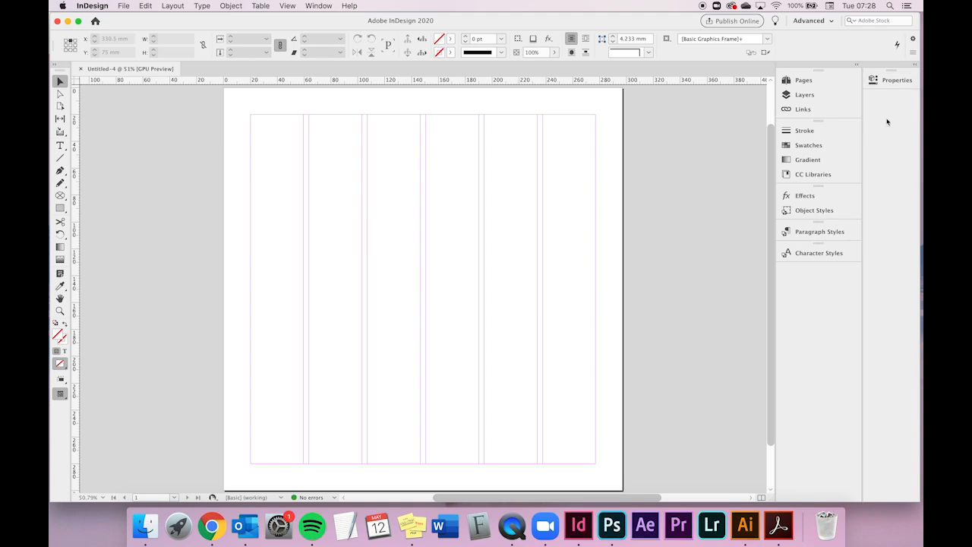
# - Move the Properties panel into the main panel dock, then drag it out as a floating panel over the page
pyautogui.moveTo(896, 84); pyautogui.dragTo(818, 281)
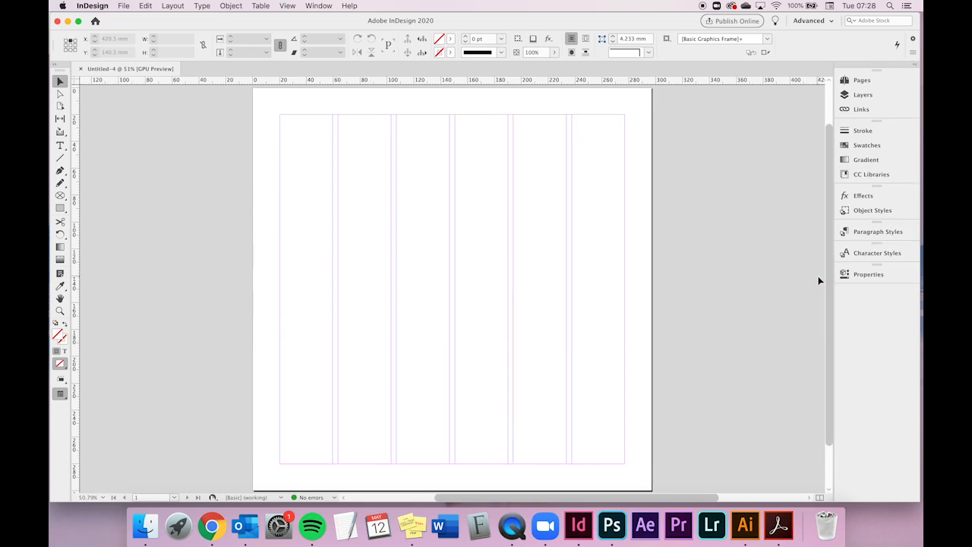
pyautogui.moveTo(879, 278); pyautogui.dragTo(599, 130)
# - Dock the floating Properties panel back into the main dock below Character Styles
pyautogui.click(318, 5)
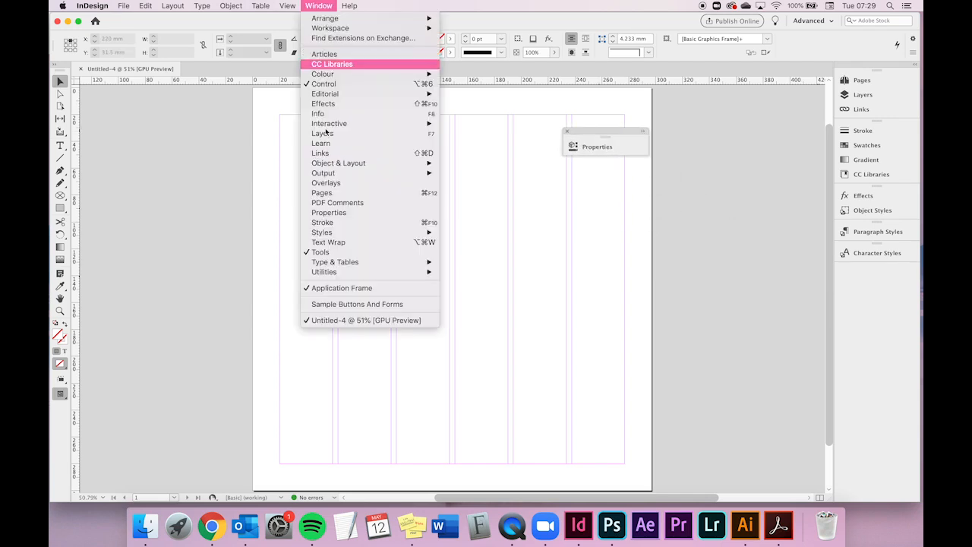
pyautogui.moveTo(345, 28)
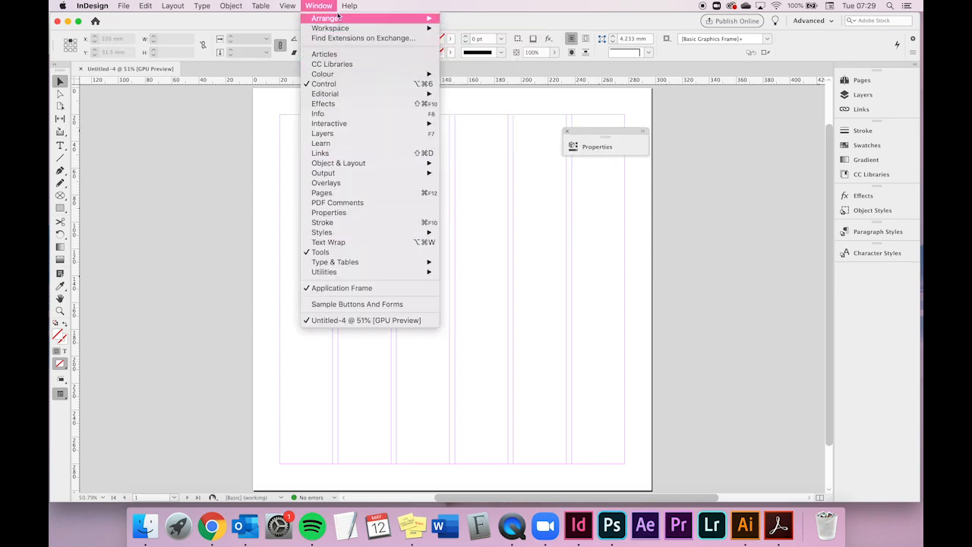
pyautogui.click(325, 6)
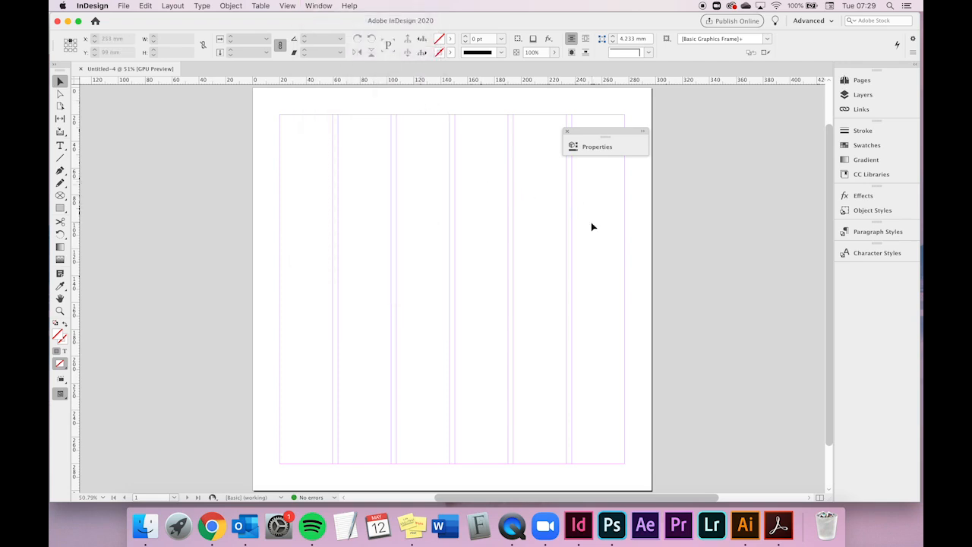
pyautogui.moveTo(614, 138); pyautogui.dragTo(862, 274)
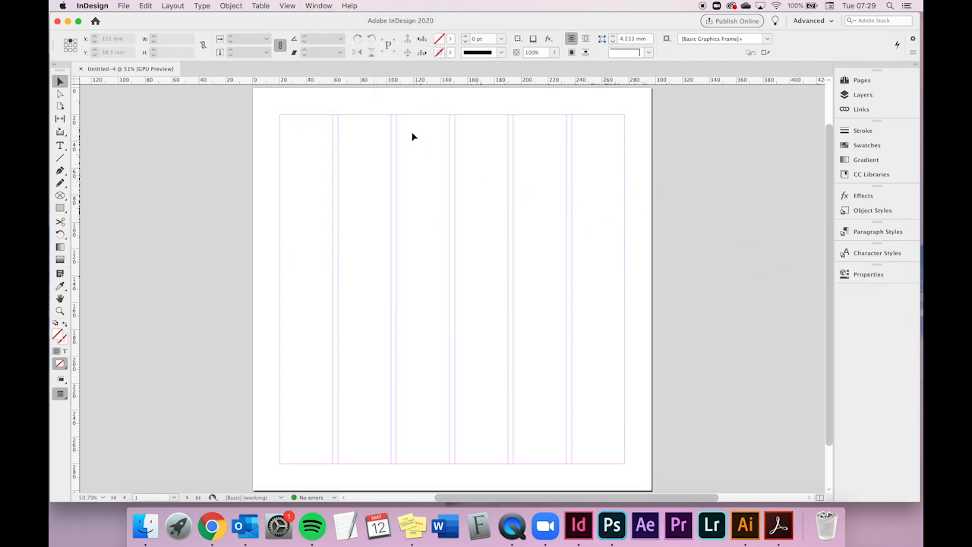
# - Hide the Control panel and then show it again
pyautogui.click(319, 5)
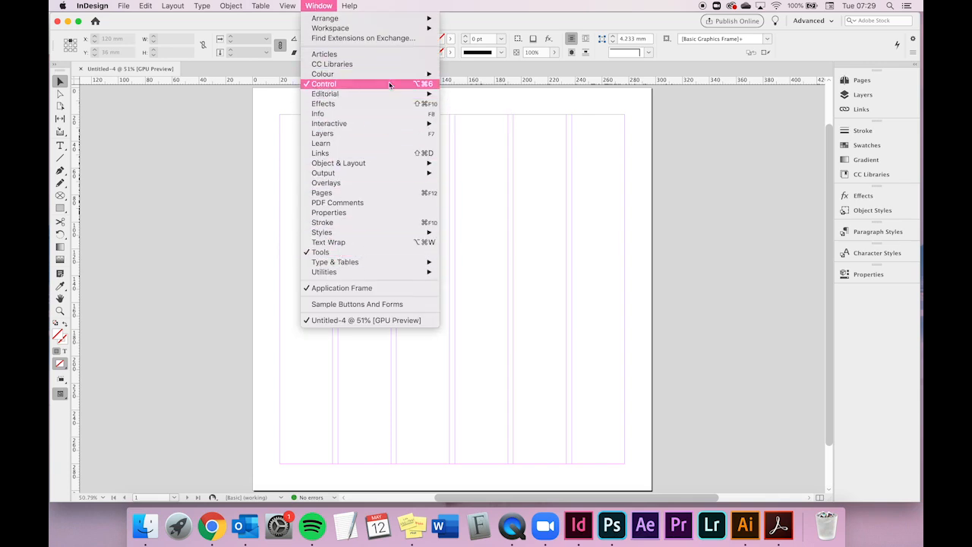
pyautogui.click(541, 25)
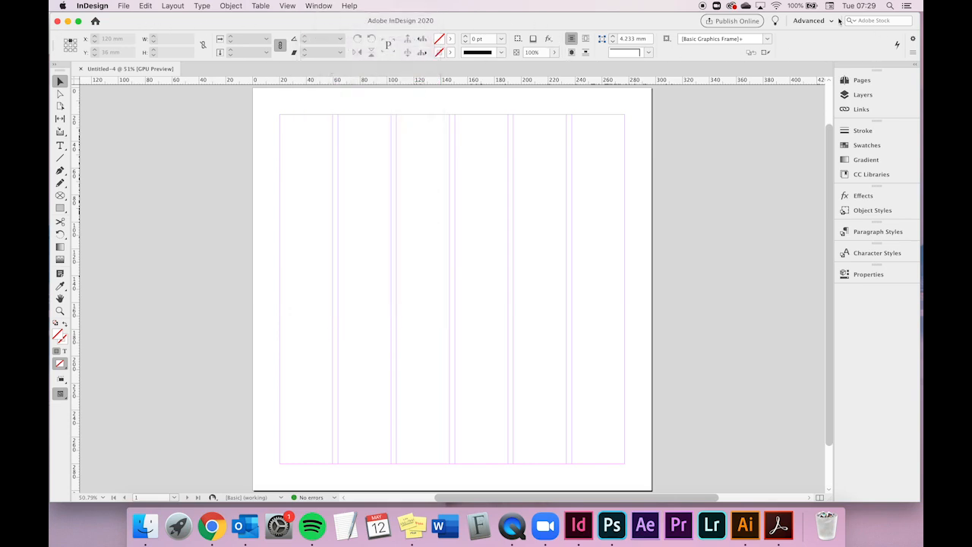
pyautogui.click(318, 6)
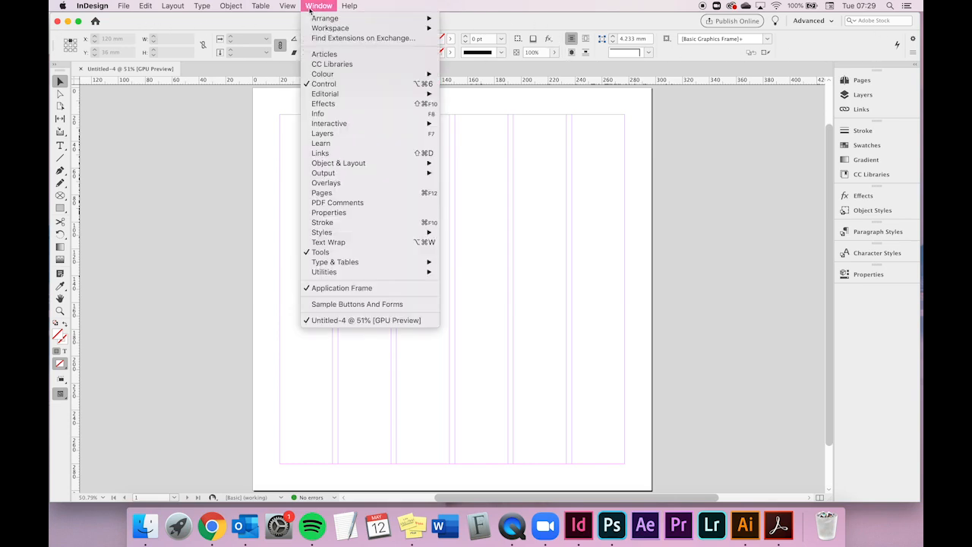
pyautogui.click(320, 84)
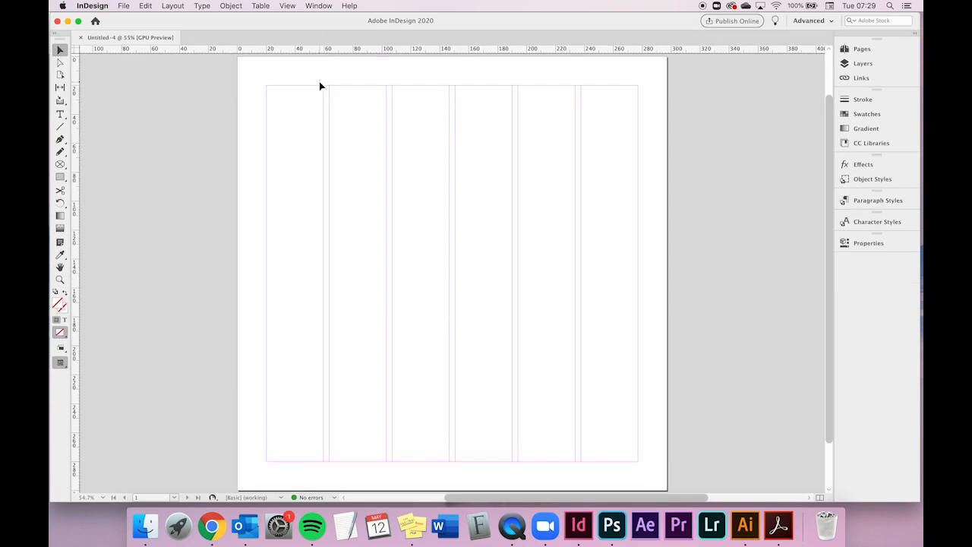
pyautogui.click(318, 6)
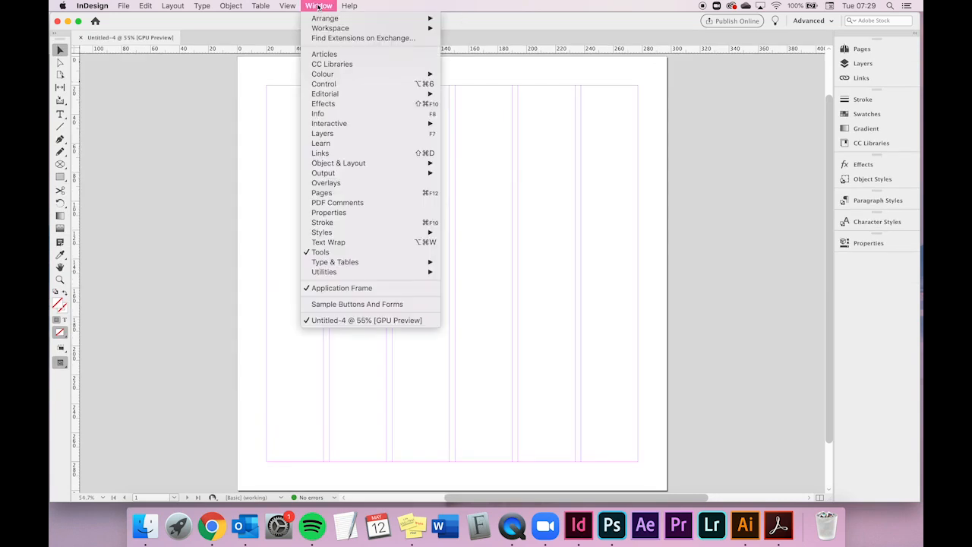
pyautogui.click(328, 85)
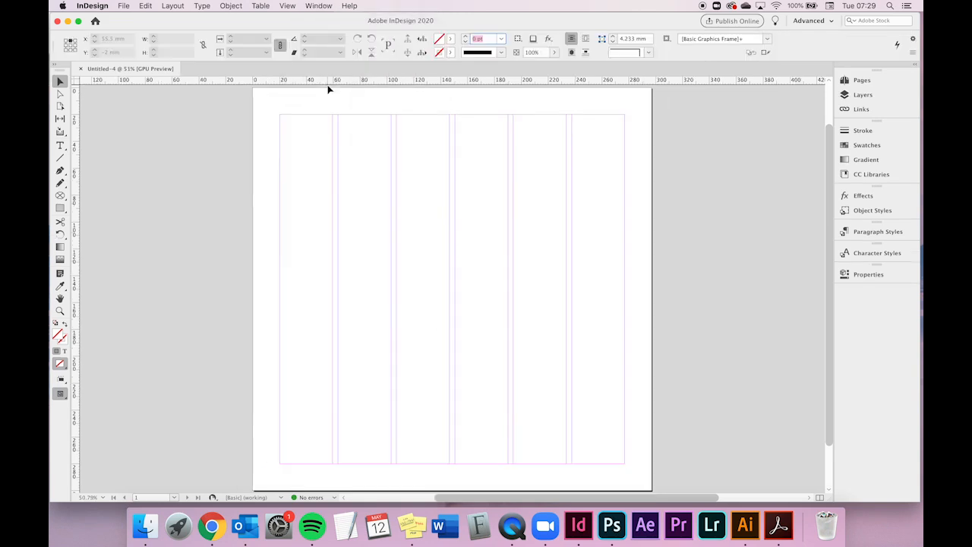
# - Hide the Tools panel and then show it again
pyautogui.click(327, 6)
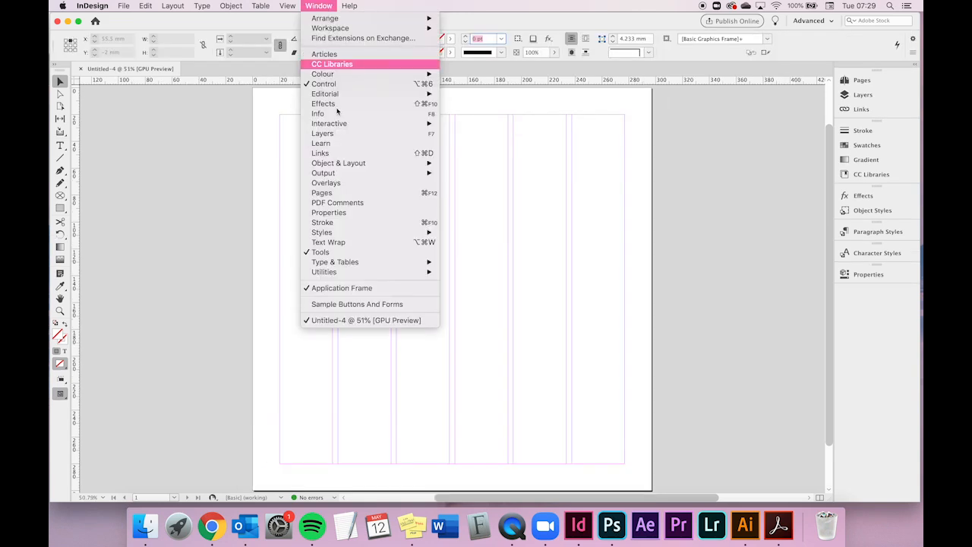
pyautogui.click(335, 252)
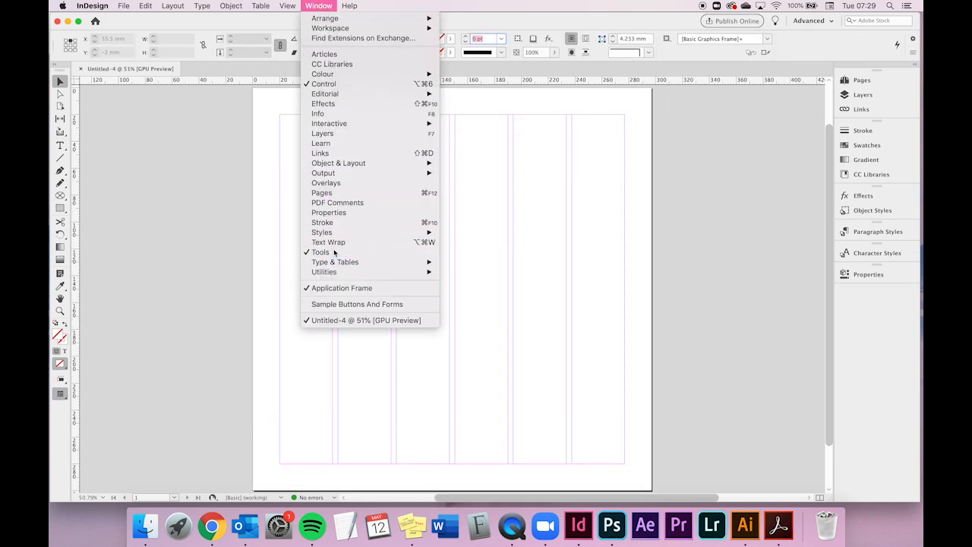
pyautogui.click(328, 6)
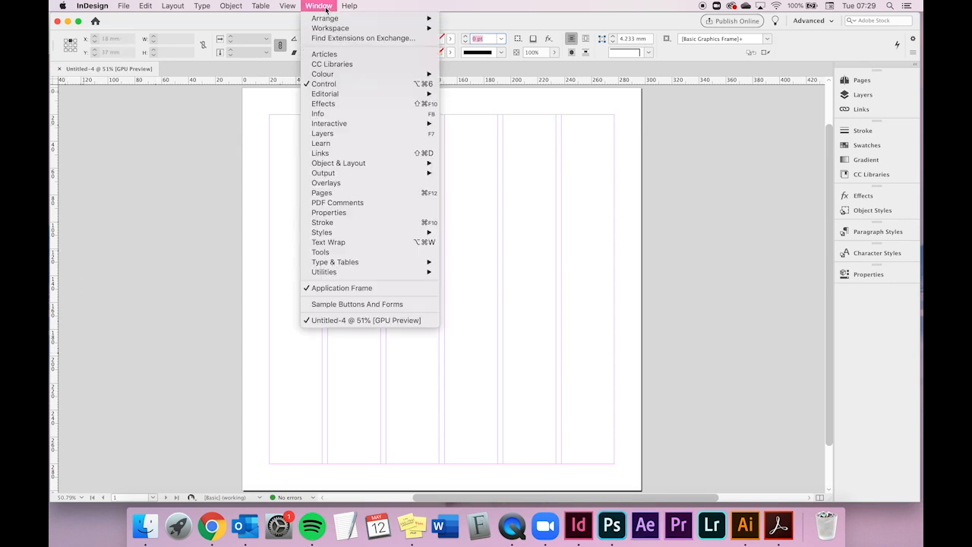
pyautogui.click(338, 260)
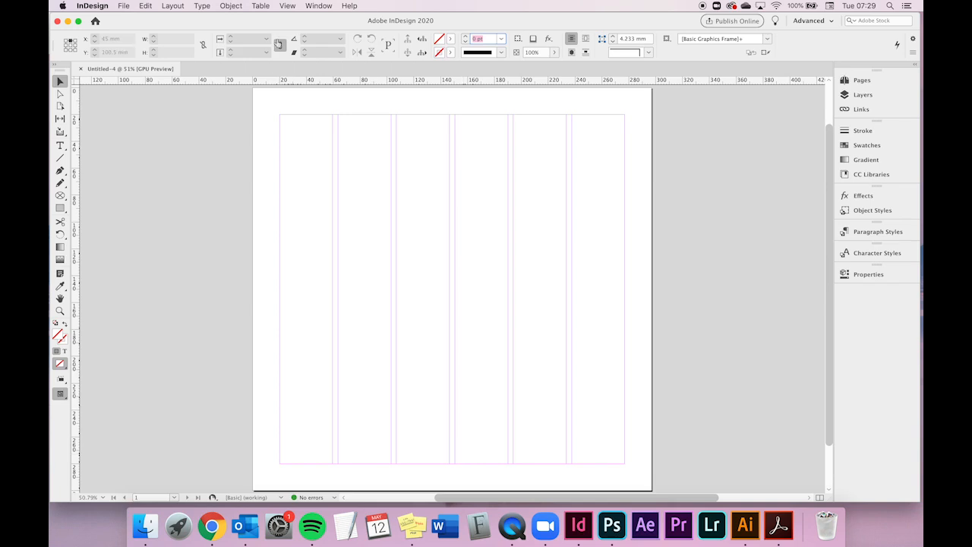
# - Set the display performance to Fast Display
pyautogui.click(287, 6)
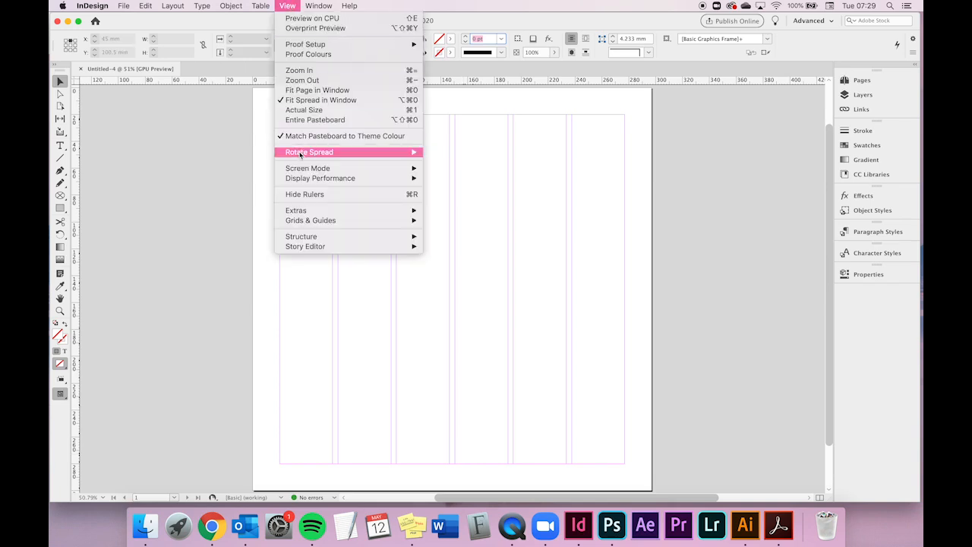
pyautogui.moveTo(302, 180)
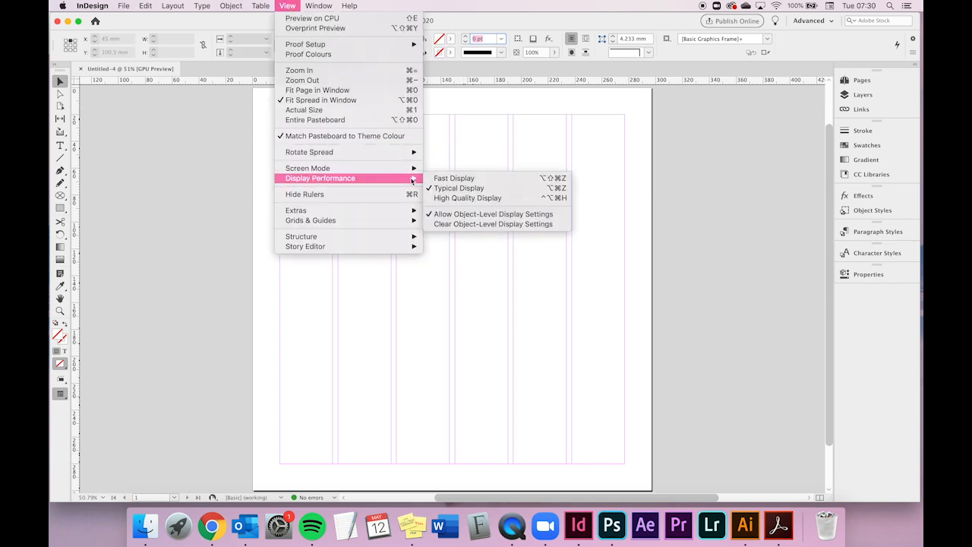
pyautogui.click(453, 180)
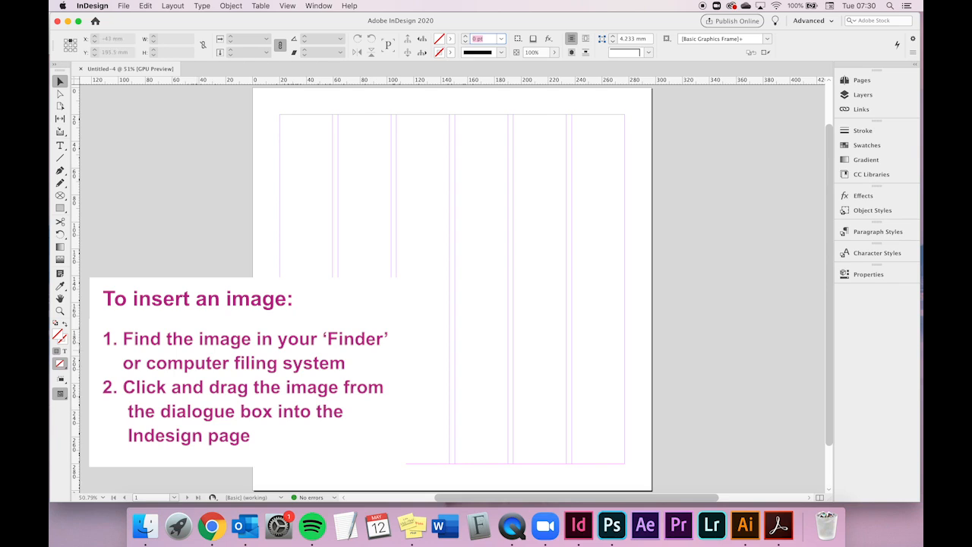
# - Insert CODY.jpeg from the Documents folder by dragging it from Finder onto the page
pyautogui.click(145, 526)
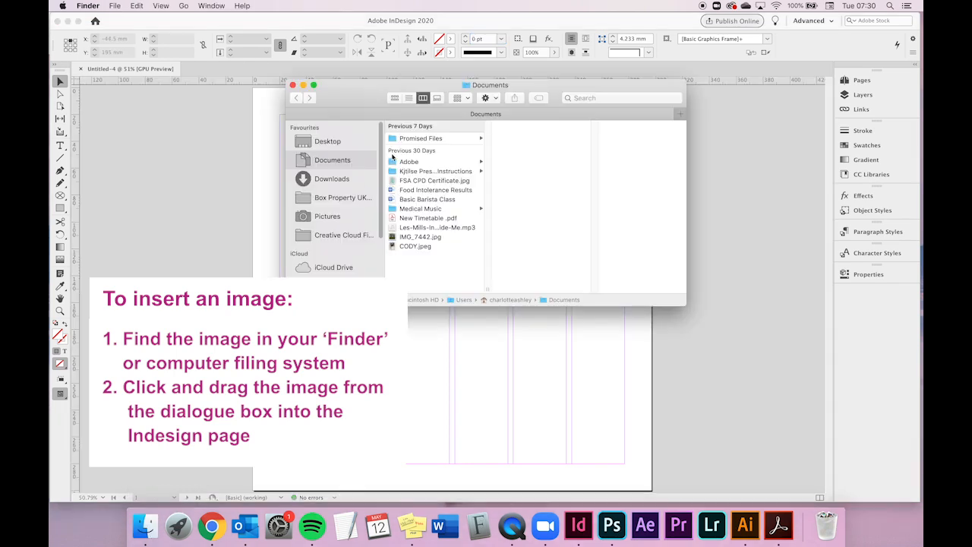
pyautogui.click(426, 248)
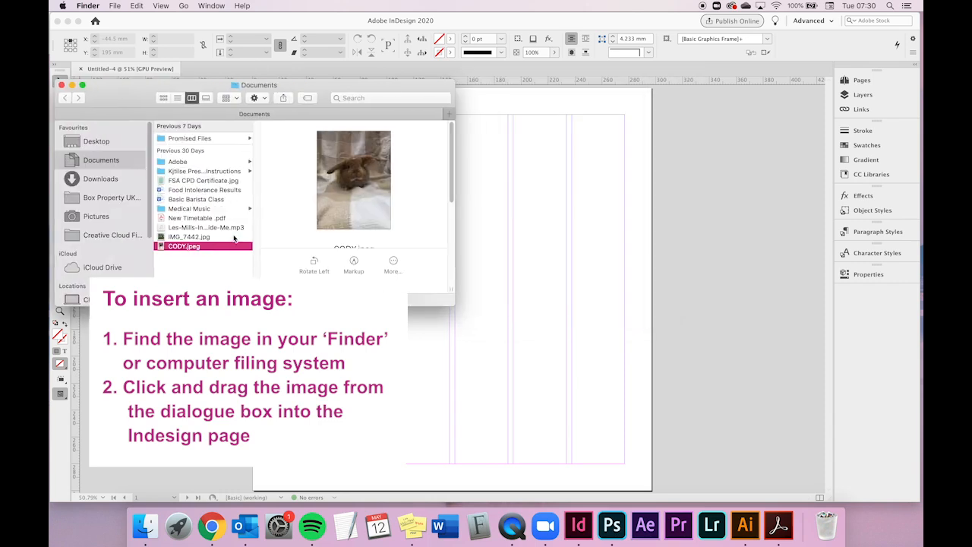
pyautogui.moveTo(224, 248); pyautogui.dragTo(573, 252)
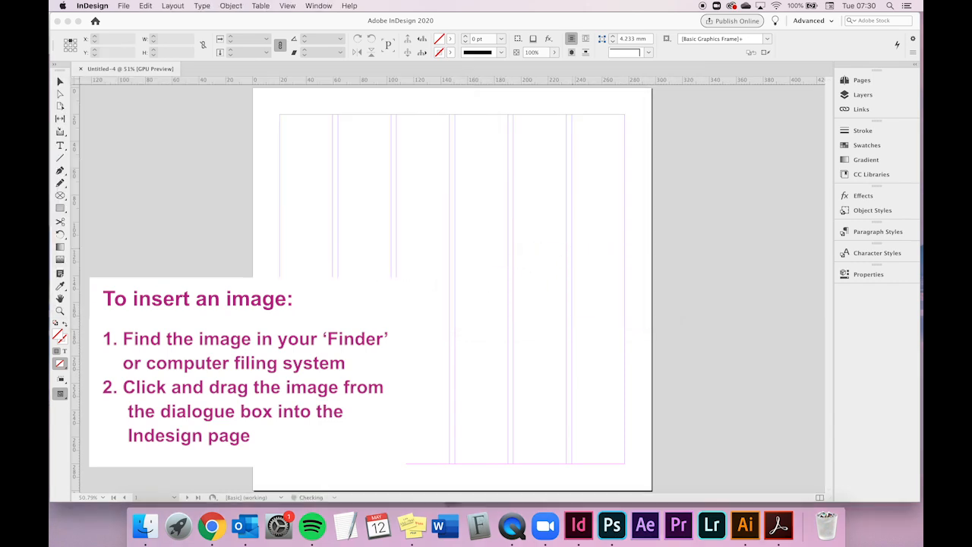
pyautogui.click(417, 209)
# - Resize the image frame to about 122 × 163 mm within the upper columns
pyautogui.moveTo(511, 285); pyautogui.dragTo(387, 210)
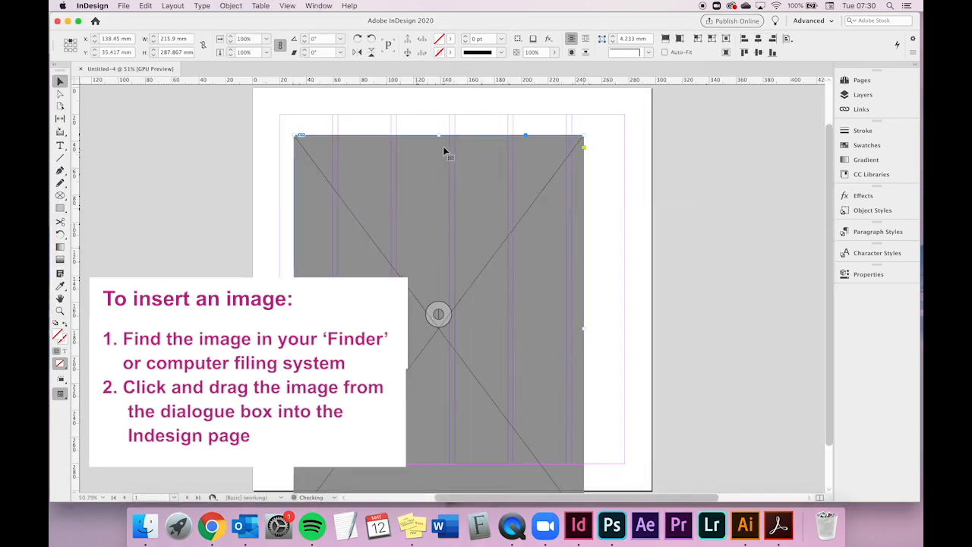
pyautogui.moveTo(438, 137); pyautogui.dragTo(441, 220)
pyautogui.moveTo(485, 255); pyautogui.dragTo(486, 180)
# - Set the display performance to Typical Display
pyautogui.click(287, 5)
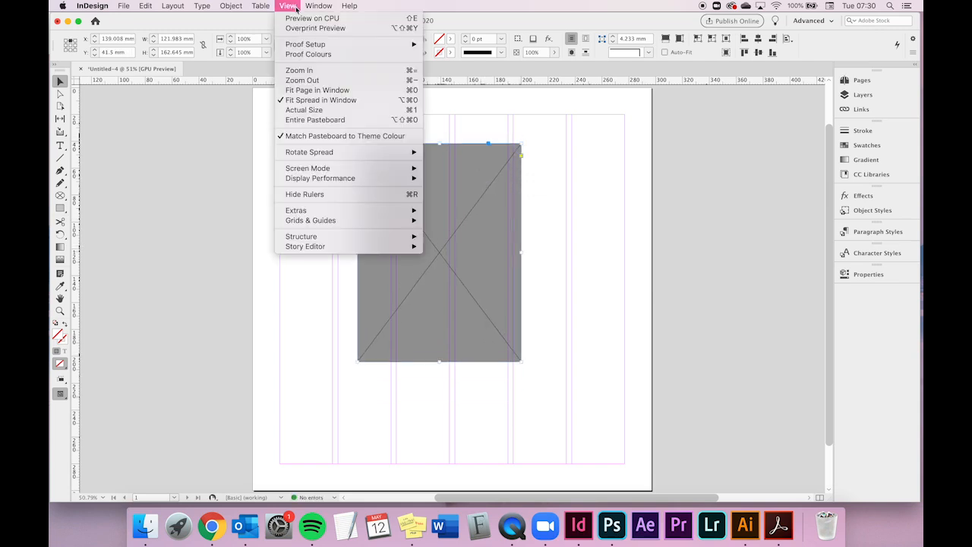
pyautogui.moveTo(327, 178)
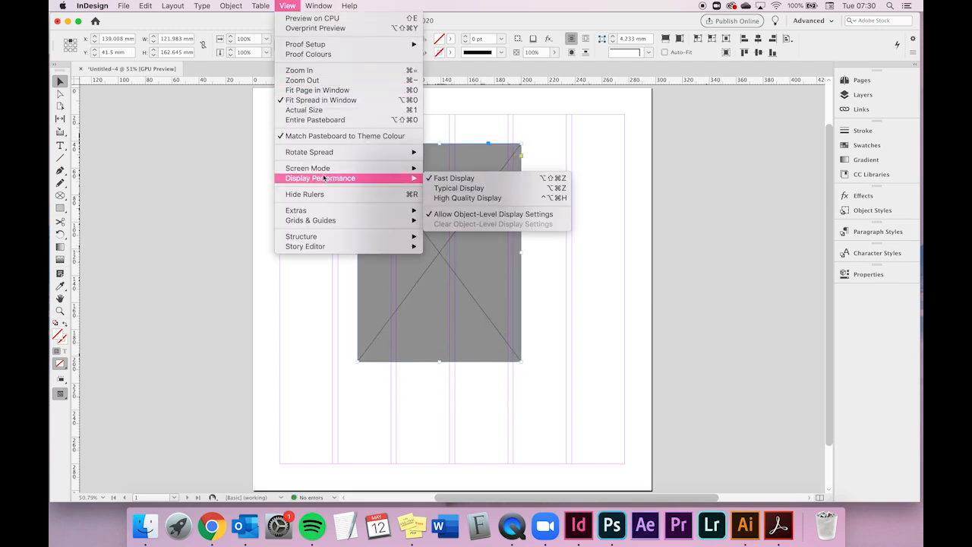
pyautogui.click(502, 188)
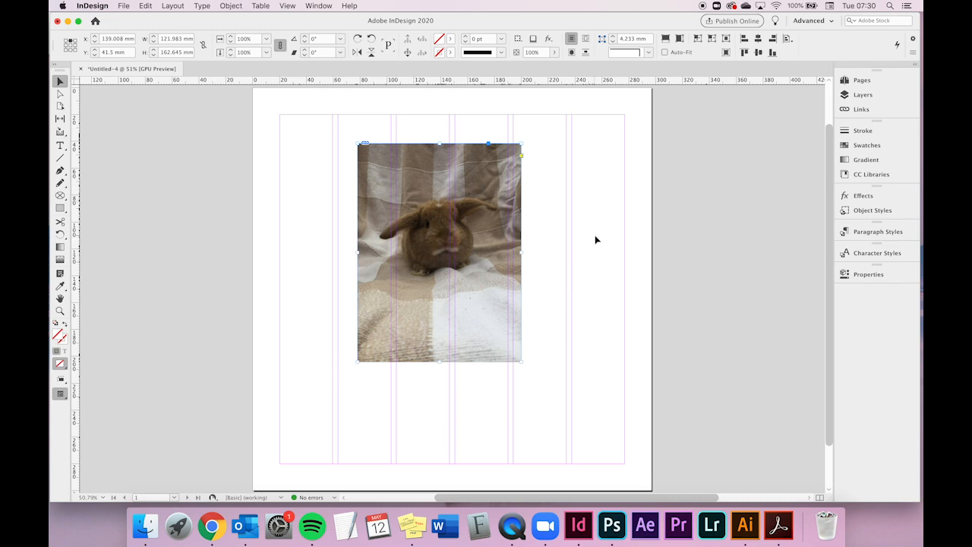
# - Deselect the image and set the display performance to High Quality Display
pyautogui.click(559, 193)
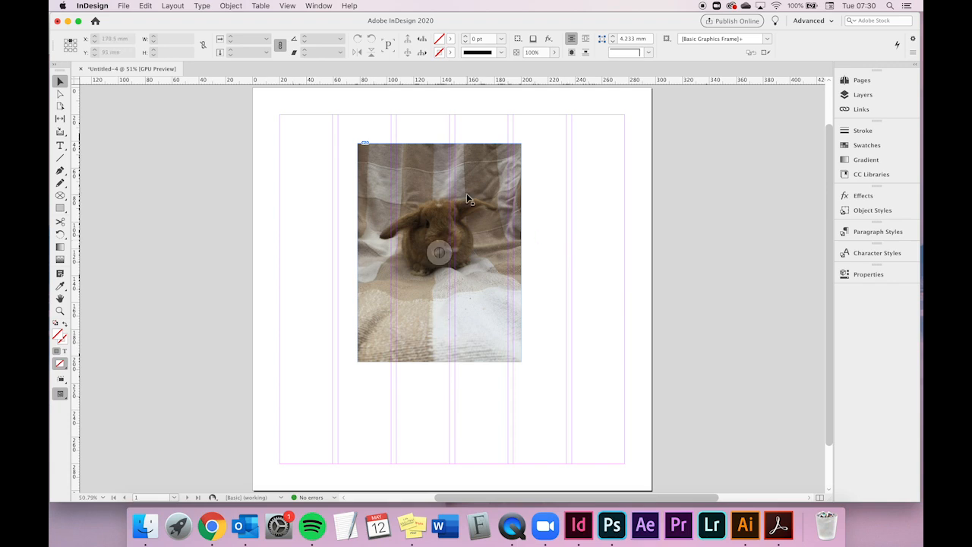
pyautogui.click(287, 5)
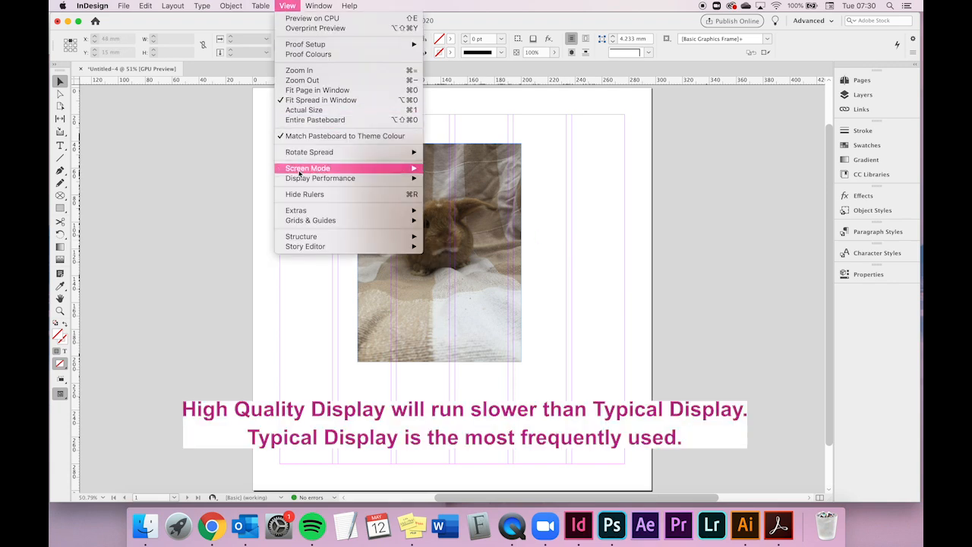
pyautogui.moveTo(325, 179)
pyautogui.click(468, 198)
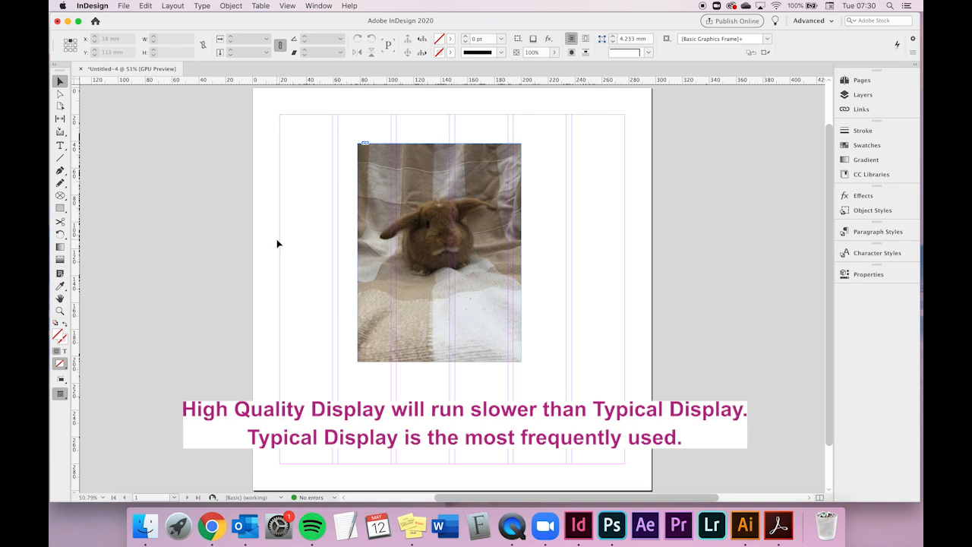
pyautogui.click(288, 6)
pyautogui.moveTo(306, 173)
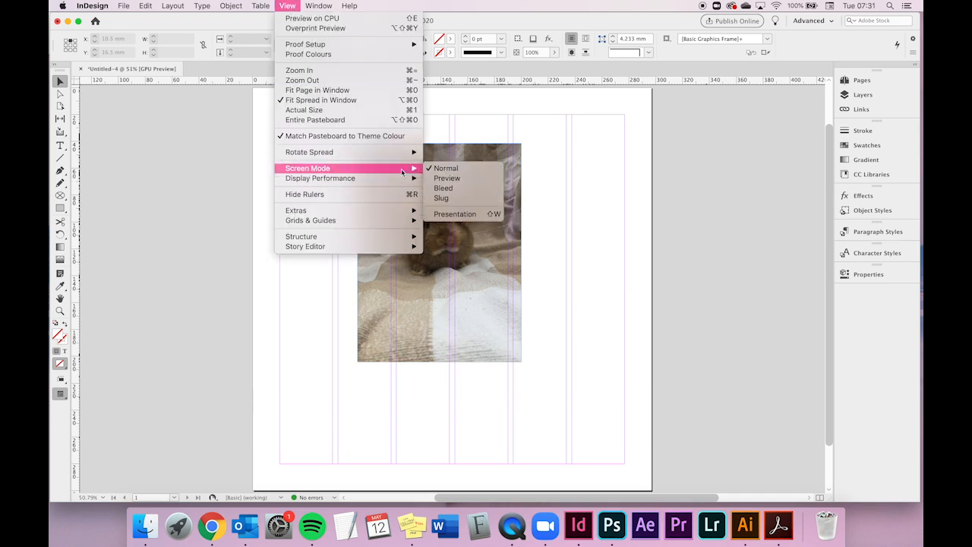
pyautogui.click(594, 136)
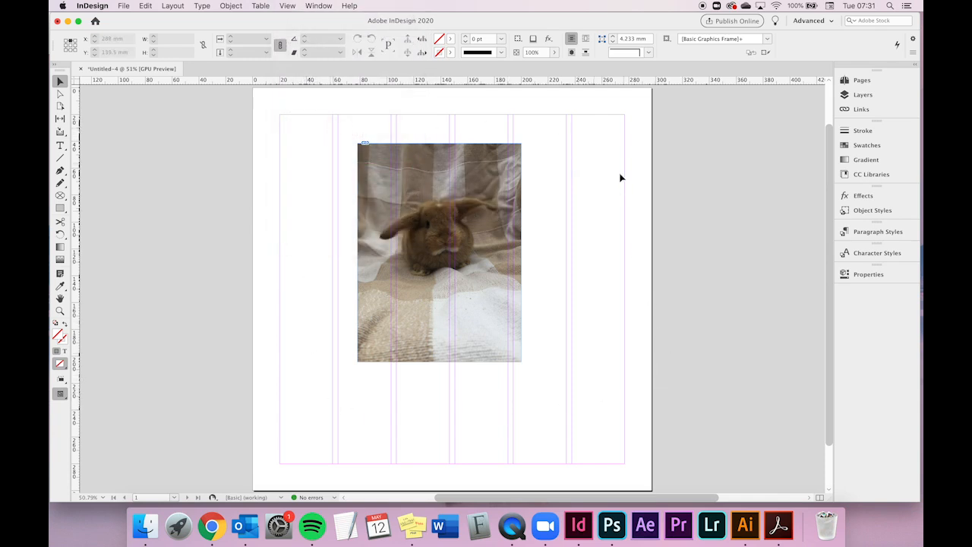
# - Switch the screen mode to Preview
pyautogui.click(287, 5)
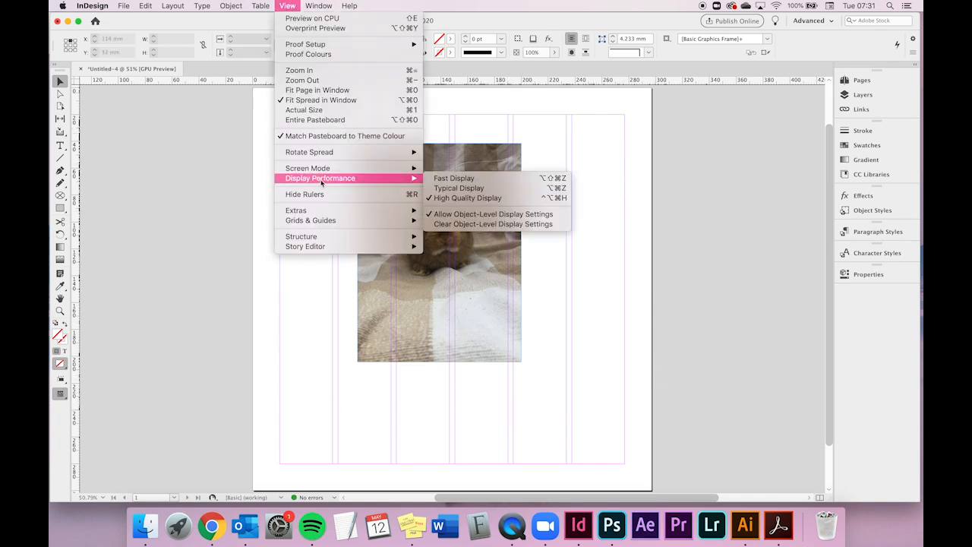
pyautogui.moveTo(380, 172)
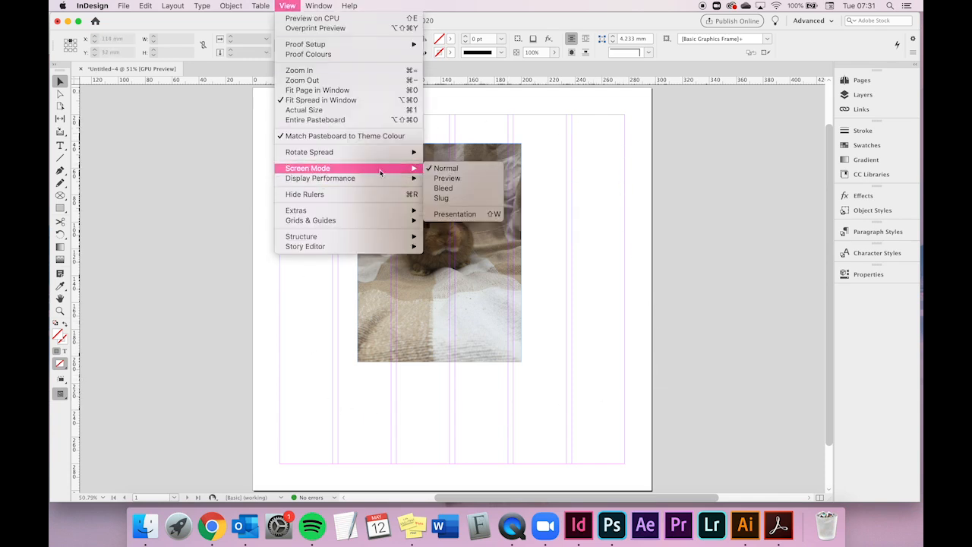
pyautogui.click(436, 178)
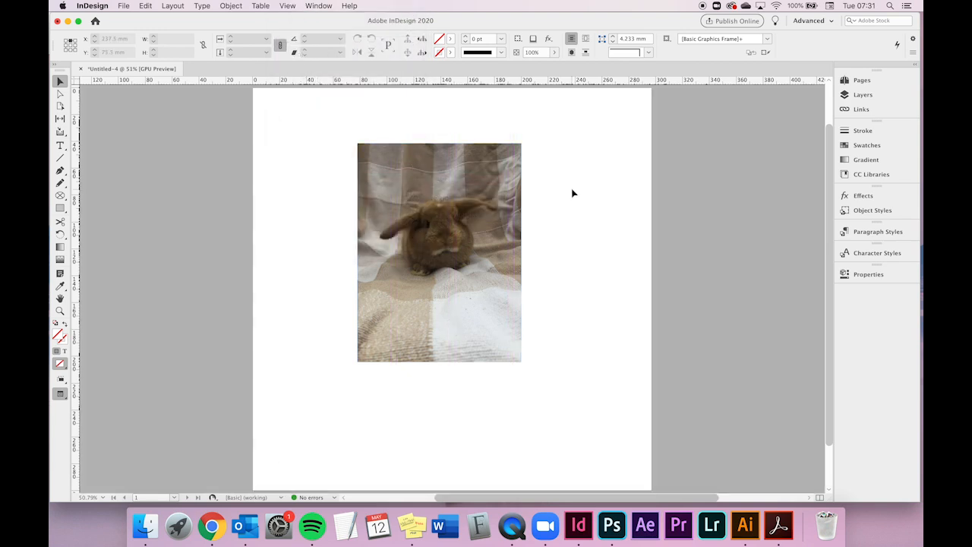
pyautogui.press('super+minus')
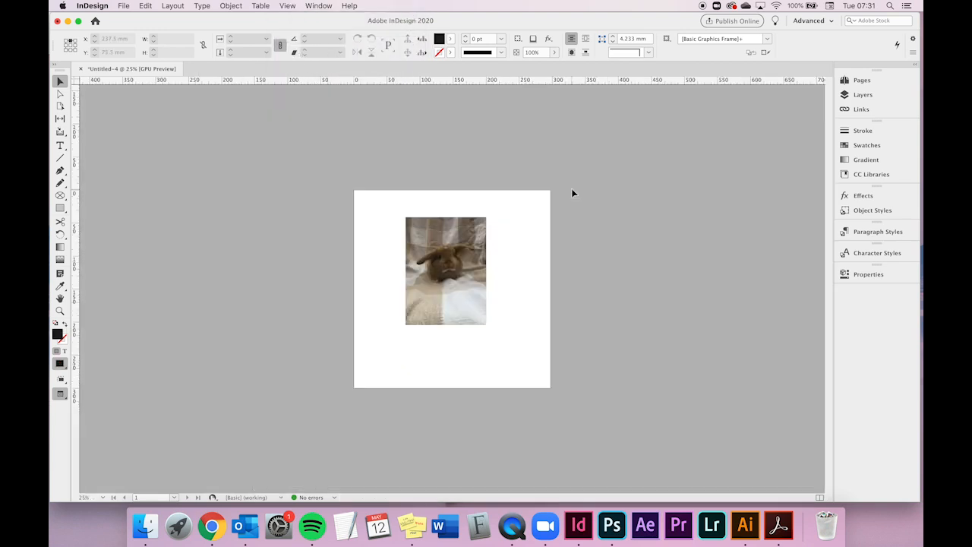
pyautogui.press('super+equal')
pyautogui.press('super+minus')
pyautogui.click(293, 7)
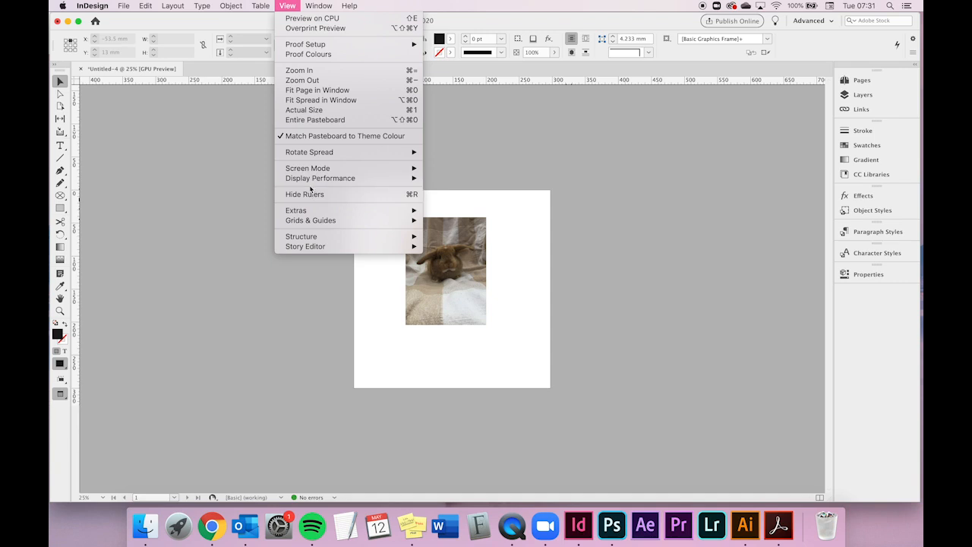
pyautogui.moveTo(313, 170)
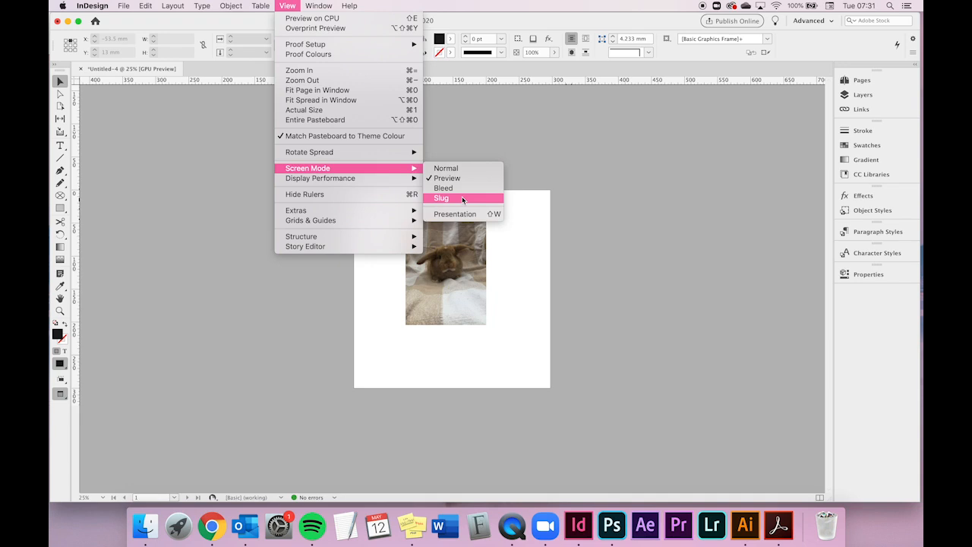
pyautogui.click(289, 6)
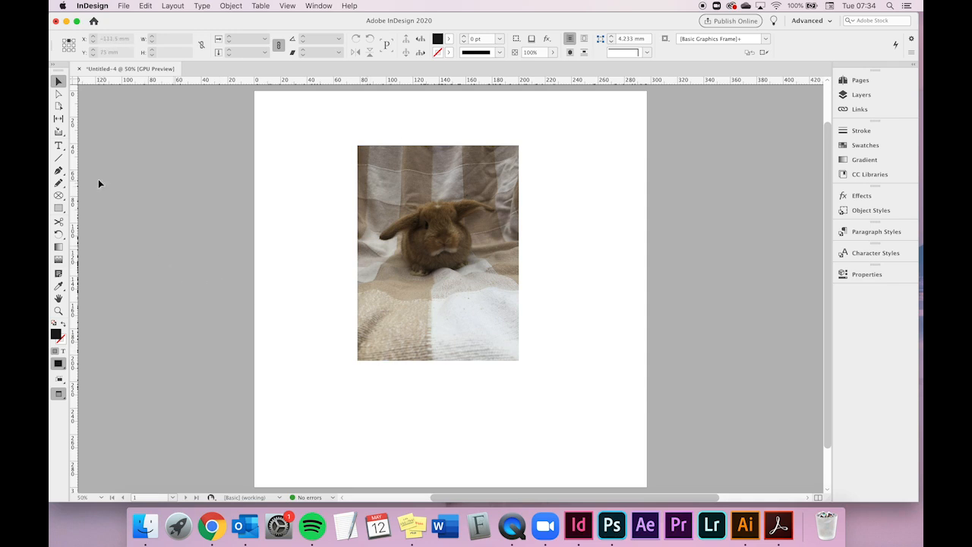
# - Draw a text frame below the image with the Type tool and type 'Cody - 8 weeks old'
pyautogui.click(59, 146)
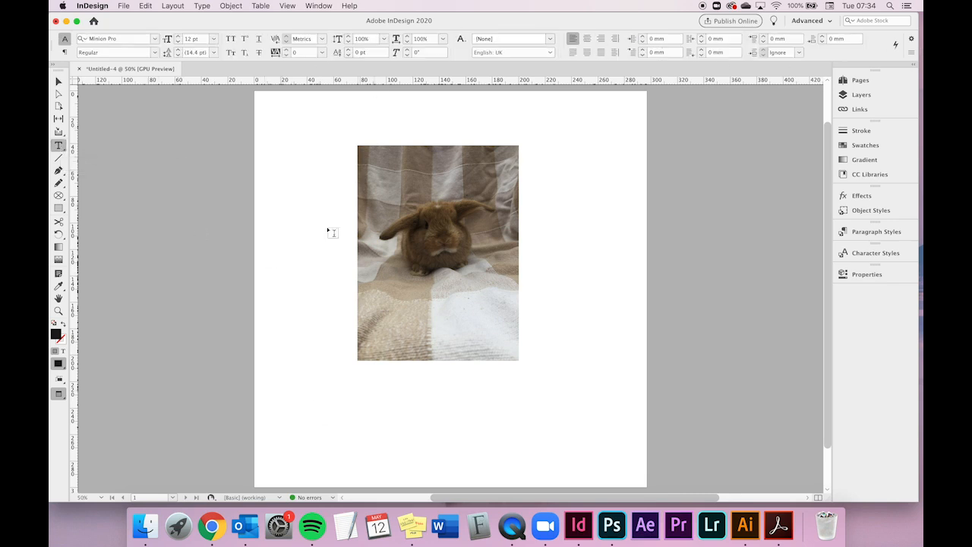
pyautogui.moveTo(323, 380); pyautogui.dragTo(567, 455)
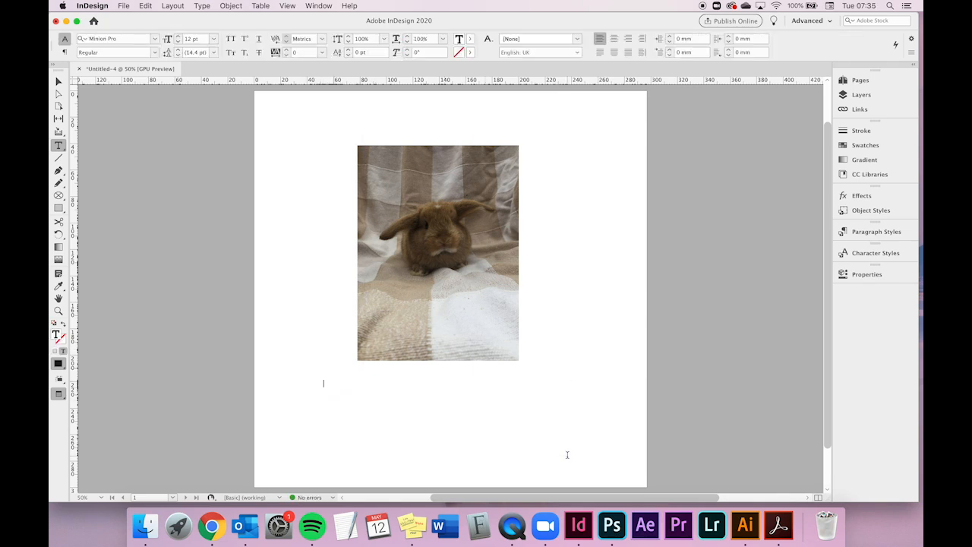
pyautogui.write('Cody - 8 weeks old')
# - Open the Character and Paragraph panels and dock both in the right panel column
pyautogui.click(319, 6)
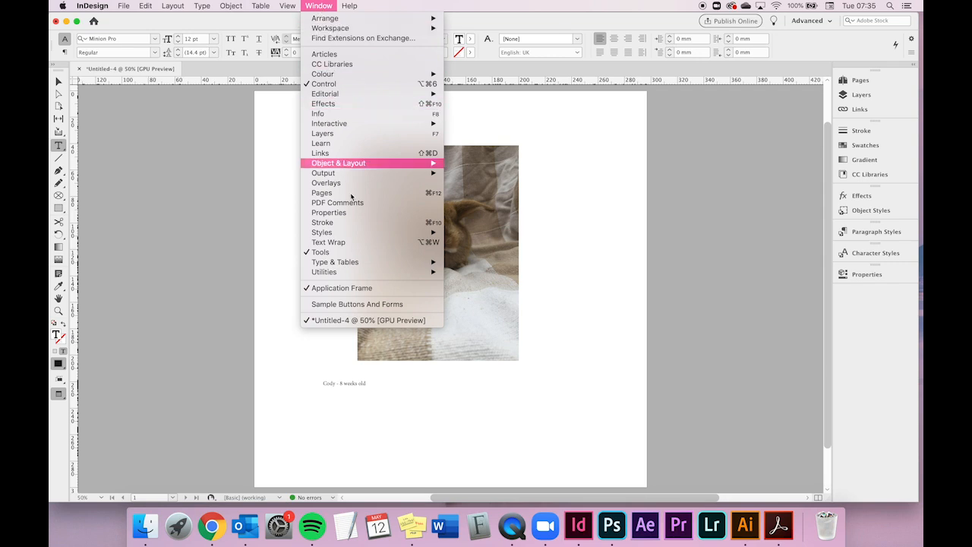
pyautogui.moveTo(352, 263)
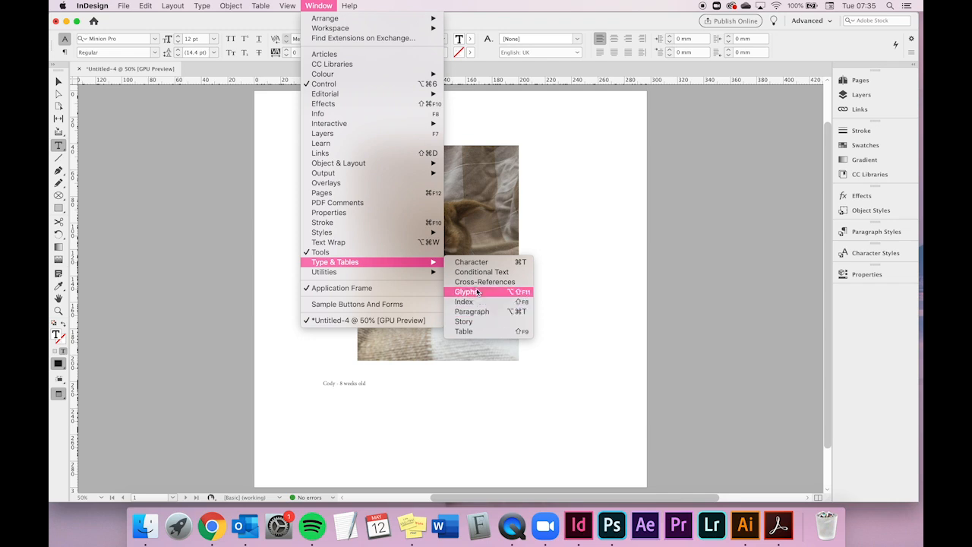
pyautogui.click(474, 262)
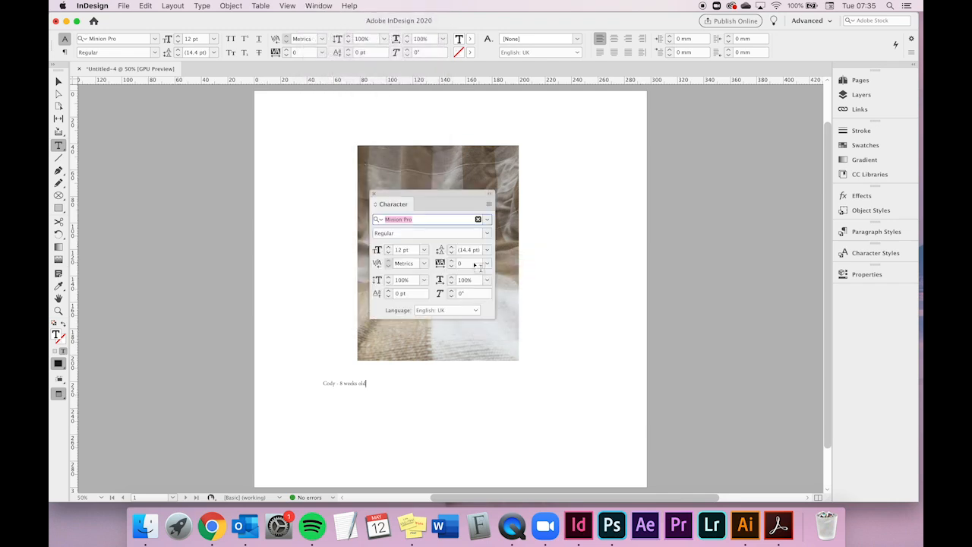
pyautogui.click(315, 7)
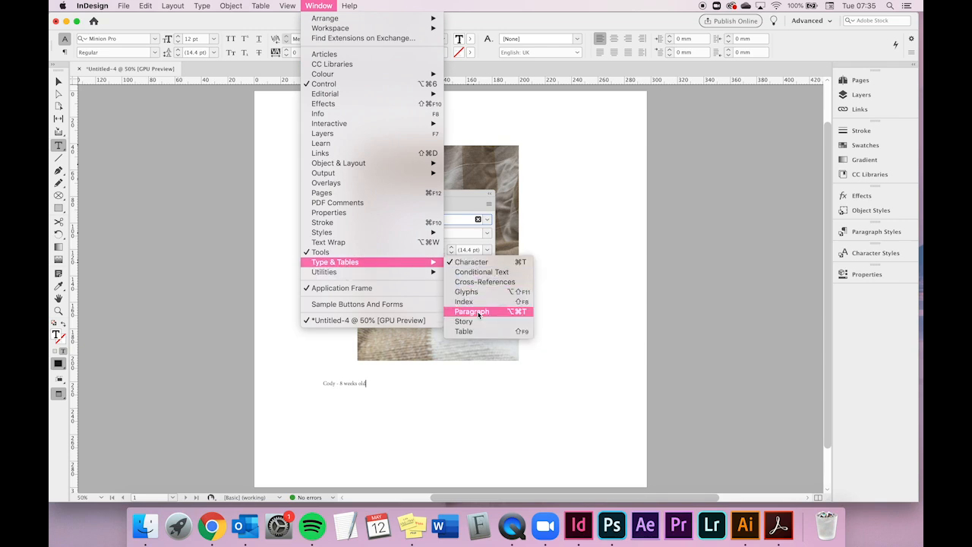
pyautogui.click(478, 312)
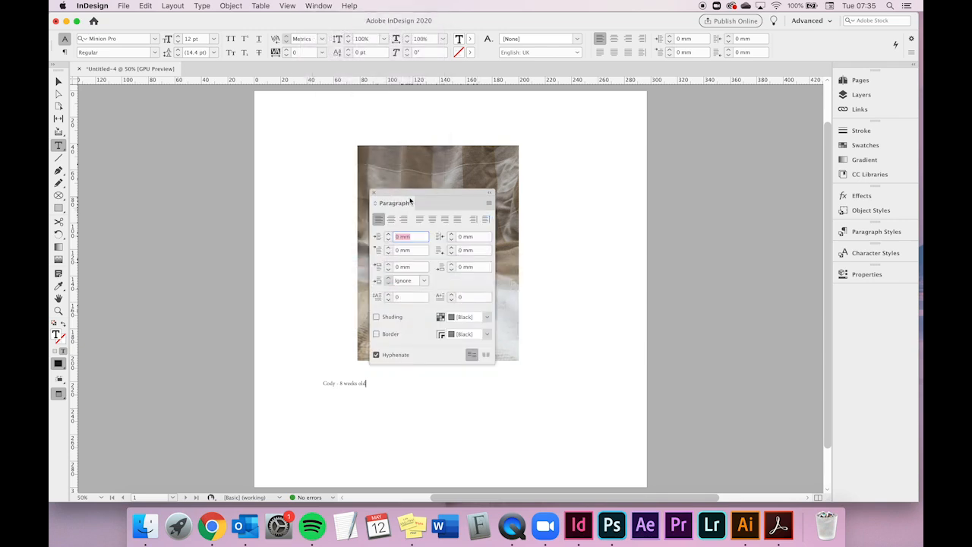
pyautogui.moveTo(422, 200); pyautogui.dragTo(554, 199)
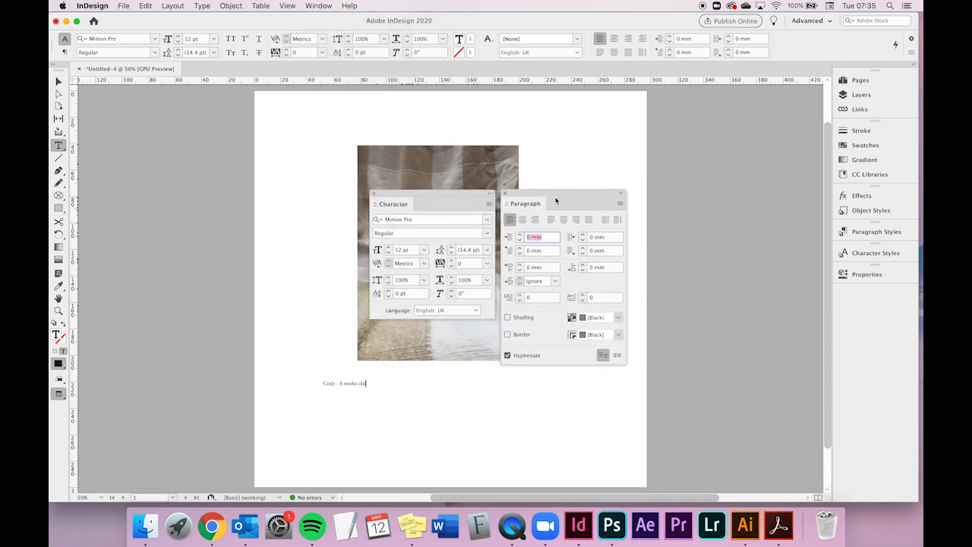
pyautogui.moveTo(462, 195); pyautogui.dragTo(874, 293)
pyautogui.moveTo(574, 195); pyautogui.dragTo(876, 319)
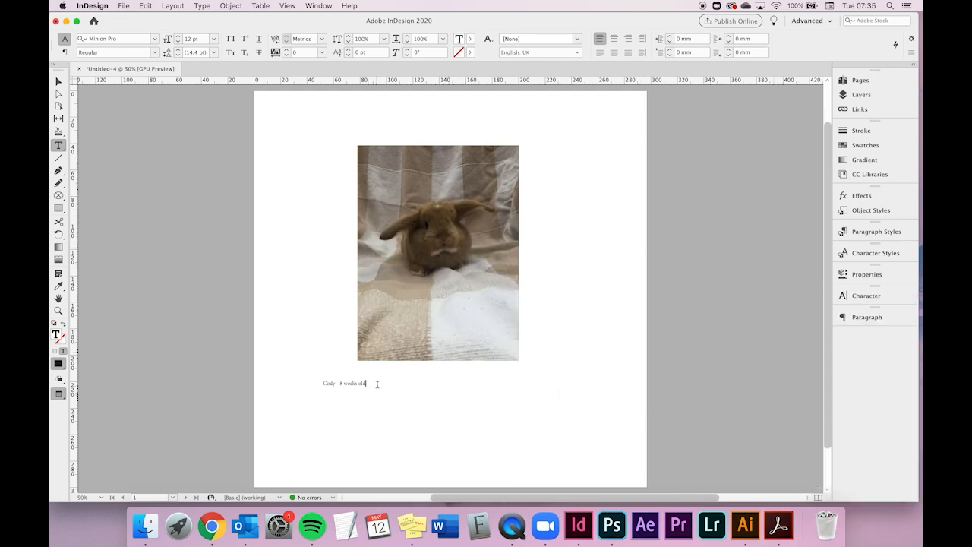
# - Select all the caption text and apply the Alternate Gothic No3 D font from the Sans Serif font filter
pyautogui.press('super+a')
pyautogui.click(865, 296)
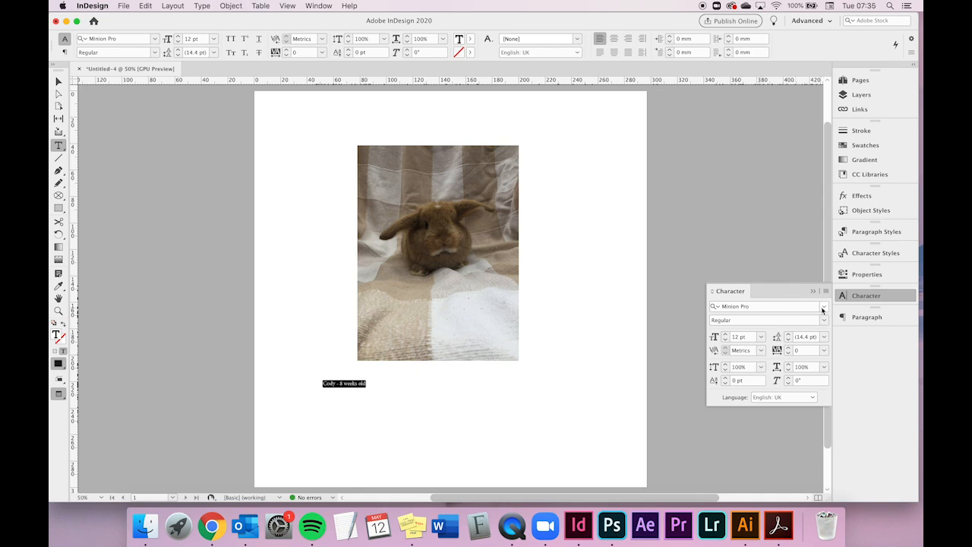
pyautogui.click(825, 307)
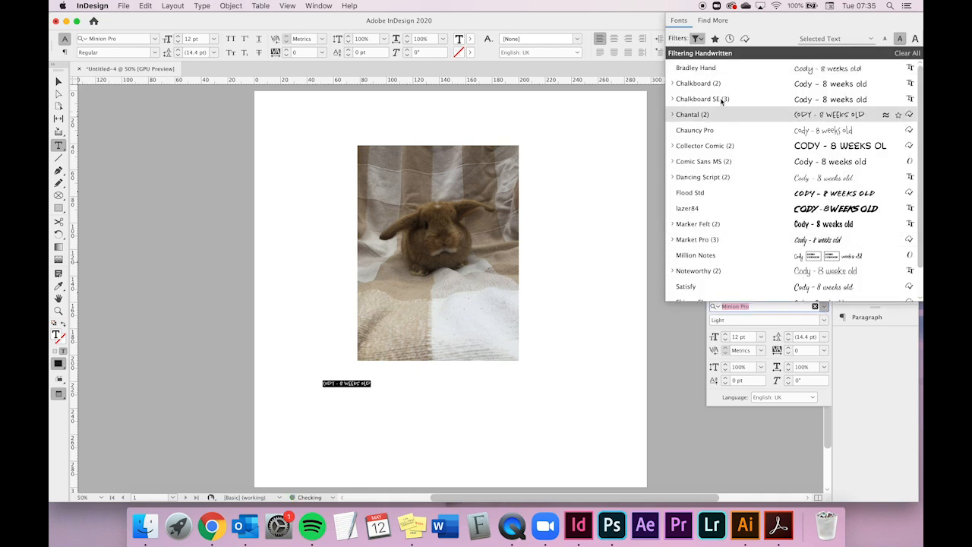
pyautogui.click(696, 38)
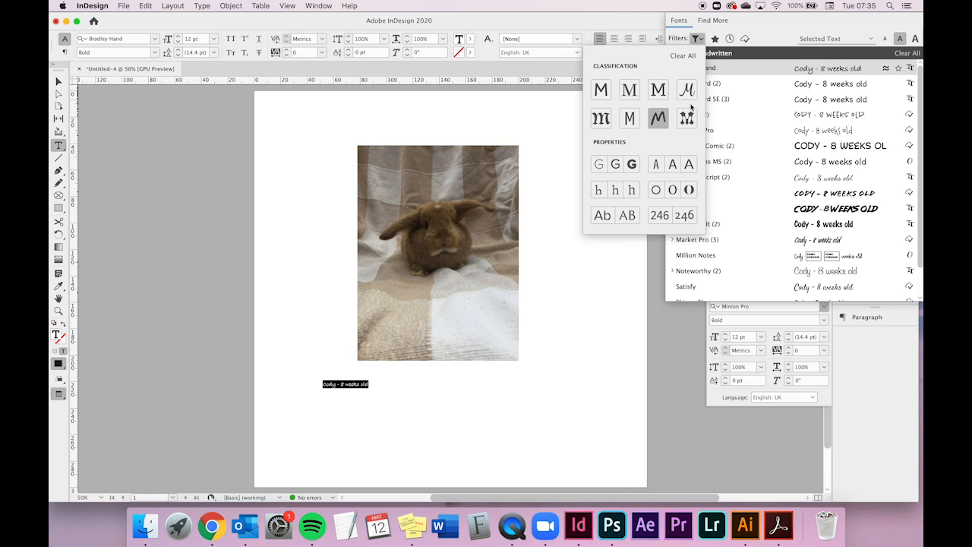
pyautogui.click(606, 92)
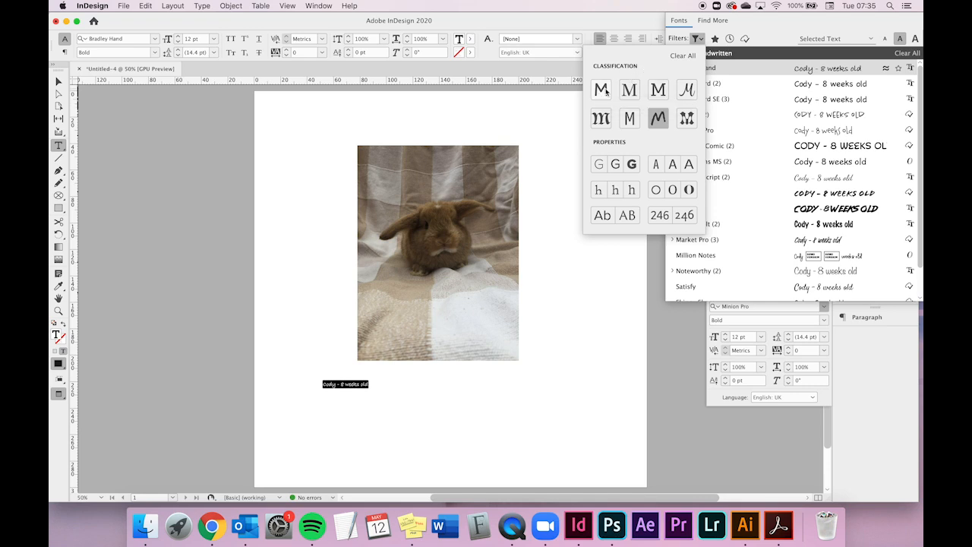
pyautogui.click(697, 39)
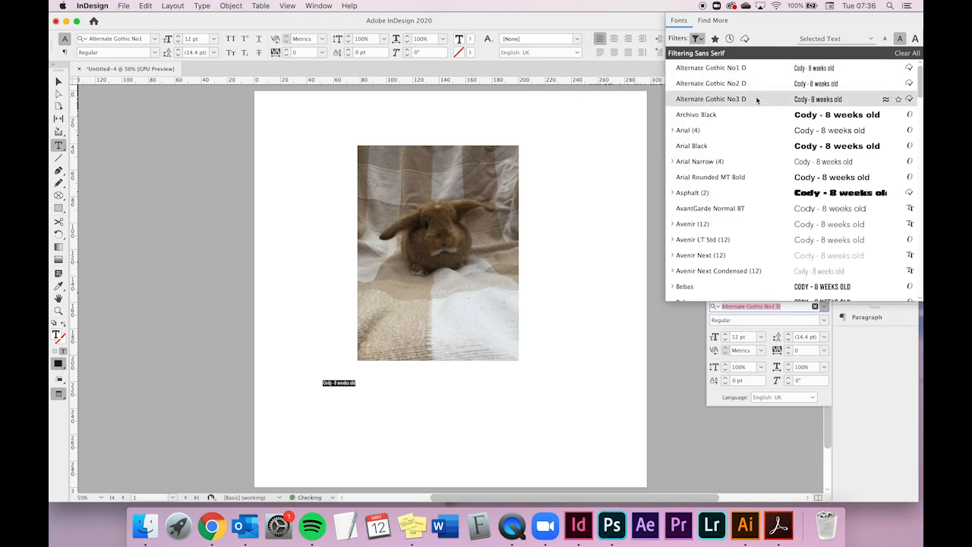
pyautogui.click(757, 99)
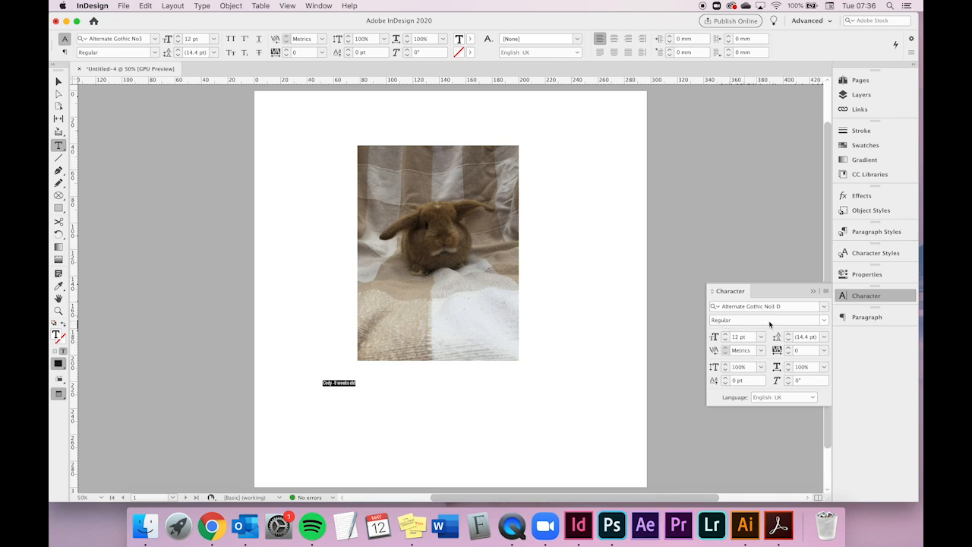
# - Set the caption font to Avenir with the Black style
pyautogui.click(824, 321)
pyautogui.click(824, 321)
pyautogui.click(824, 306)
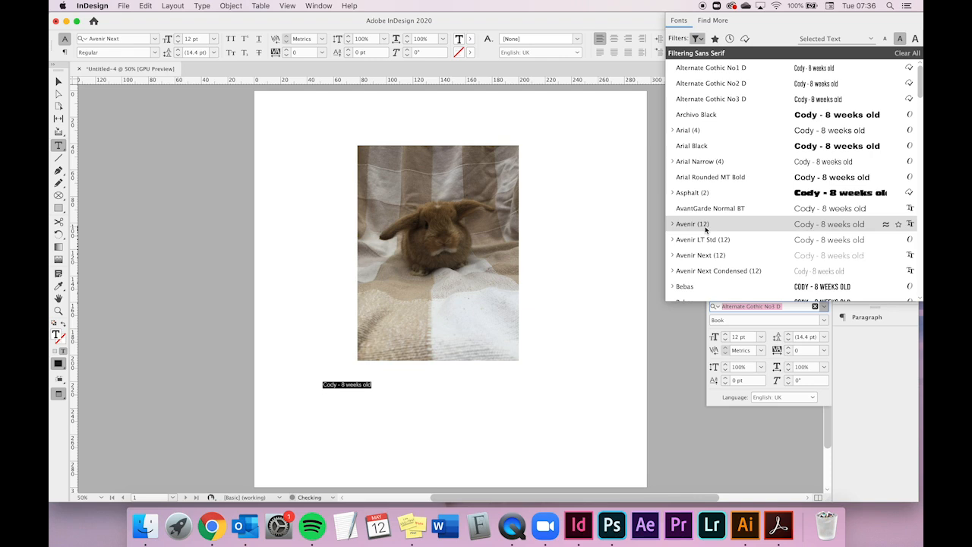
pyautogui.click(706, 226)
pyautogui.click(824, 320)
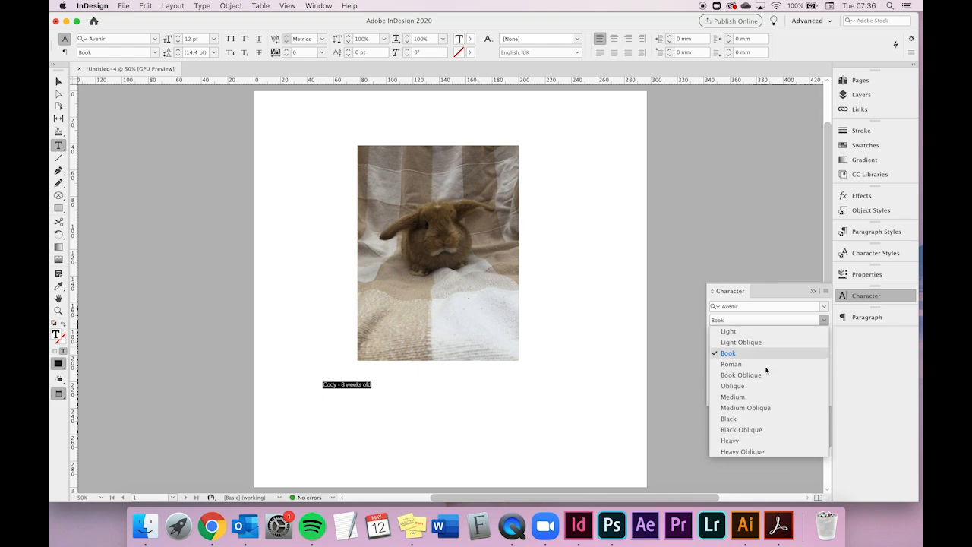
pyautogui.click(757, 420)
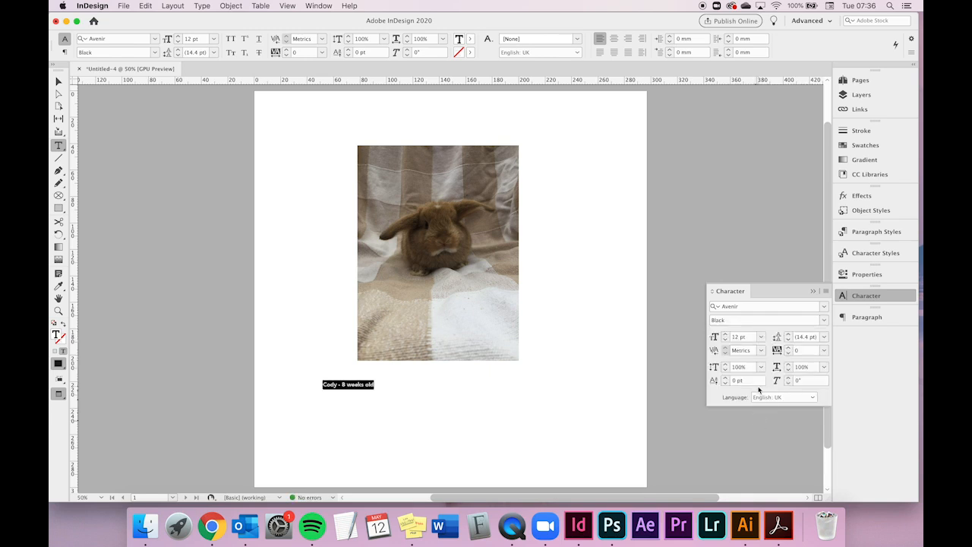
# - Set the caption font size to 24 pt
pyautogui.click(761, 336)
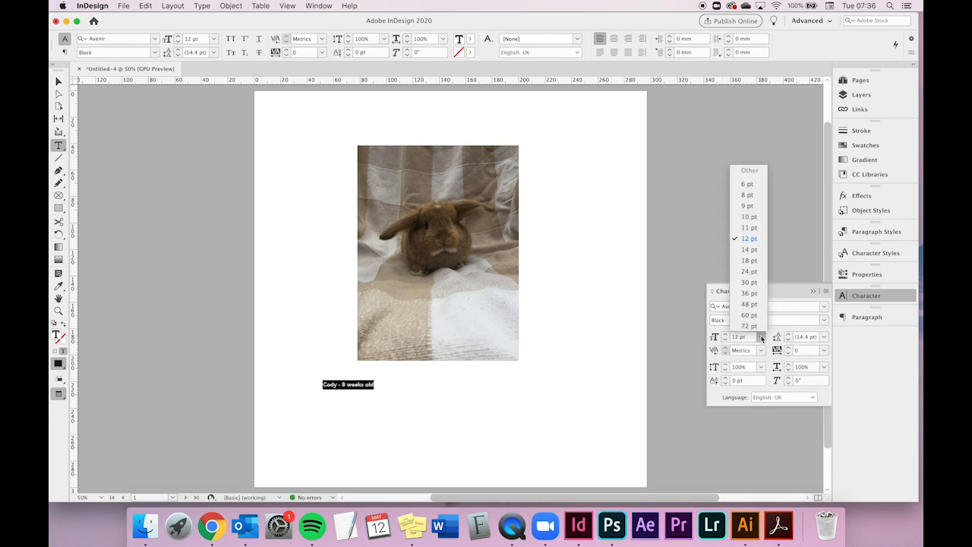
pyautogui.click(757, 272)
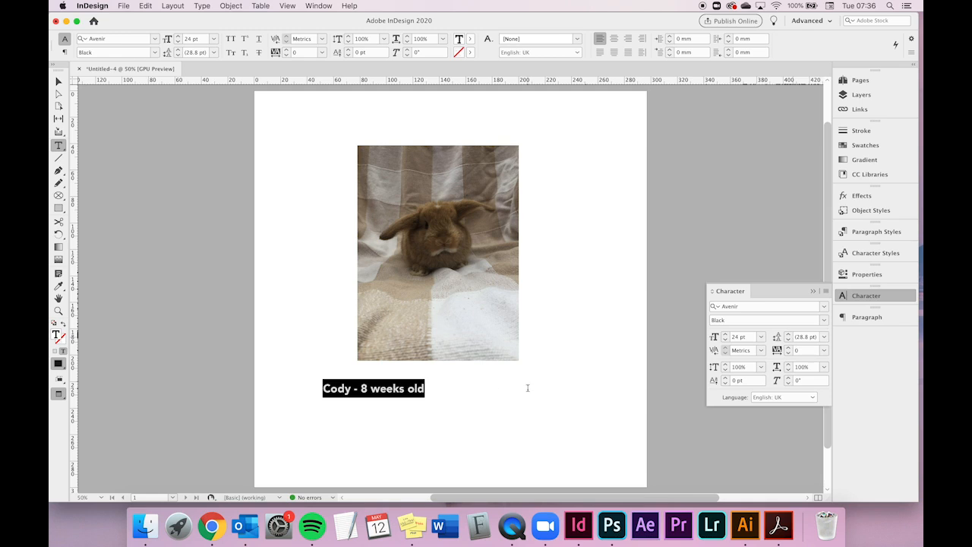
# - Delete the hyphen and insert a soft return so '8 weeks old' moves to a second line
pyautogui.click(396, 427)
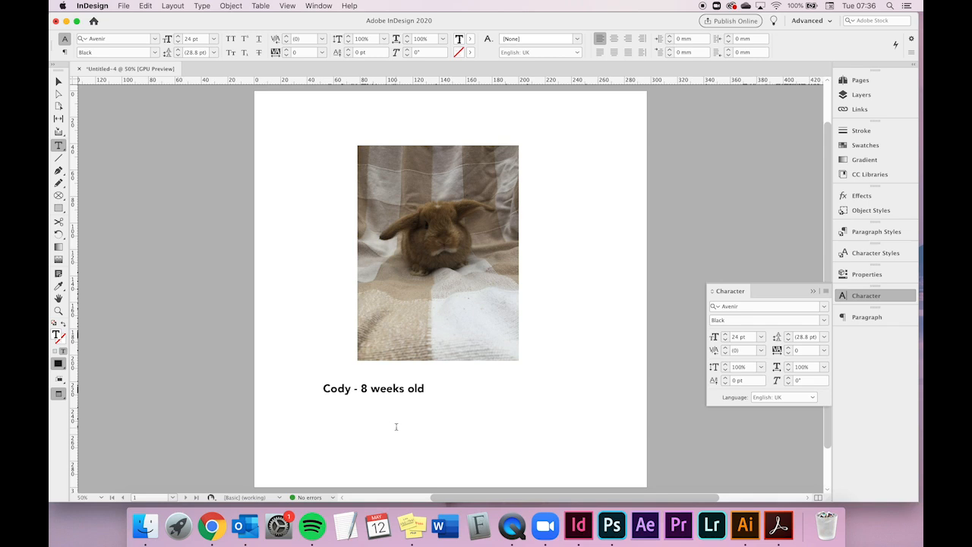
pyautogui.press('BackSpace')
pyautogui.press('BackSpace')
pyautogui.press('BackSpace')
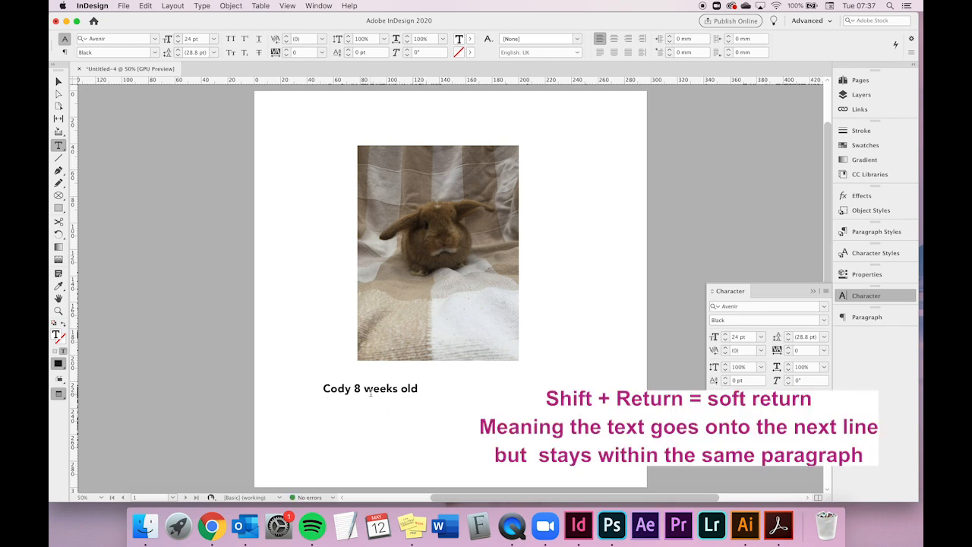
pyautogui.hotkey('shift', 'Return')
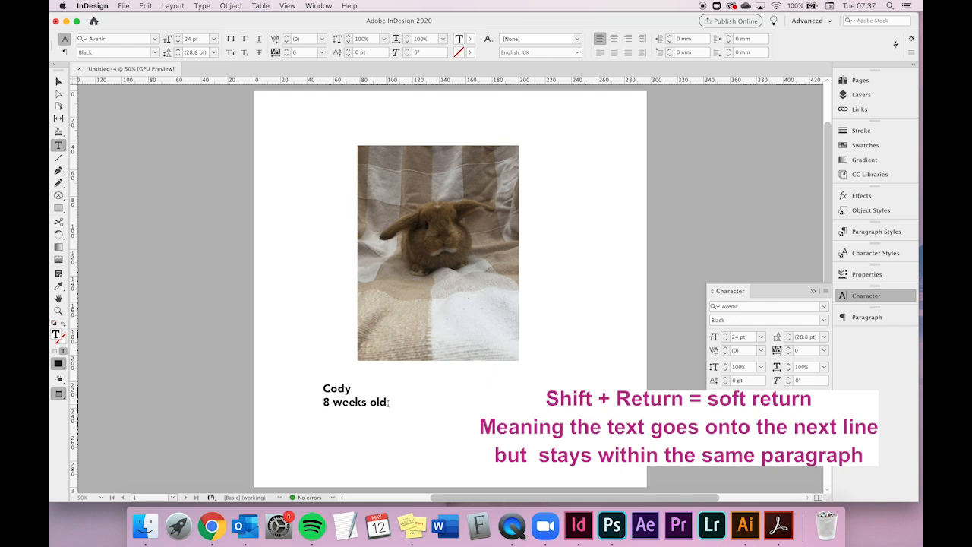
# - Select both caption lines and increase the leading to 47 pt
pyautogui.moveTo(387, 405); pyautogui.dragTo(302, 388)
pyautogui.click(788, 337)
pyautogui.click(788, 337)
pyautogui.click(788, 337)
pyautogui.click(789, 337)
pyautogui.click(789, 336)
pyautogui.click(789, 336)
pyautogui.click(789, 336)
pyautogui.click(789, 337)
pyautogui.click(788, 337)
pyautogui.click(788, 337)
pyautogui.click(789, 337)
pyautogui.click(789, 336)
pyautogui.click(788, 336)
pyautogui.click(788, 336)
pyautogui.click(789, 336)
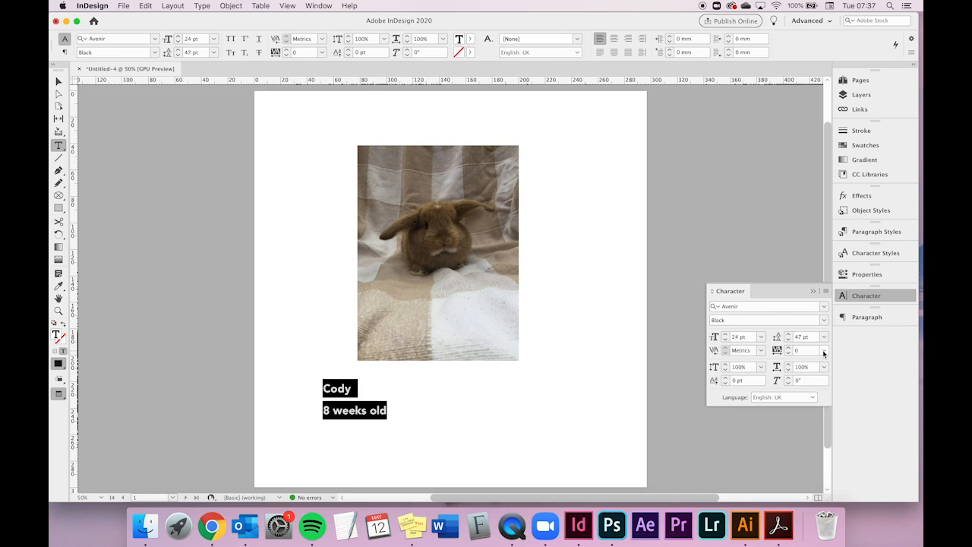
# - Try tracking values of -25, -100 and 200 on the caption, then reset the tracking to 0
pyautogui.click(824, 351)
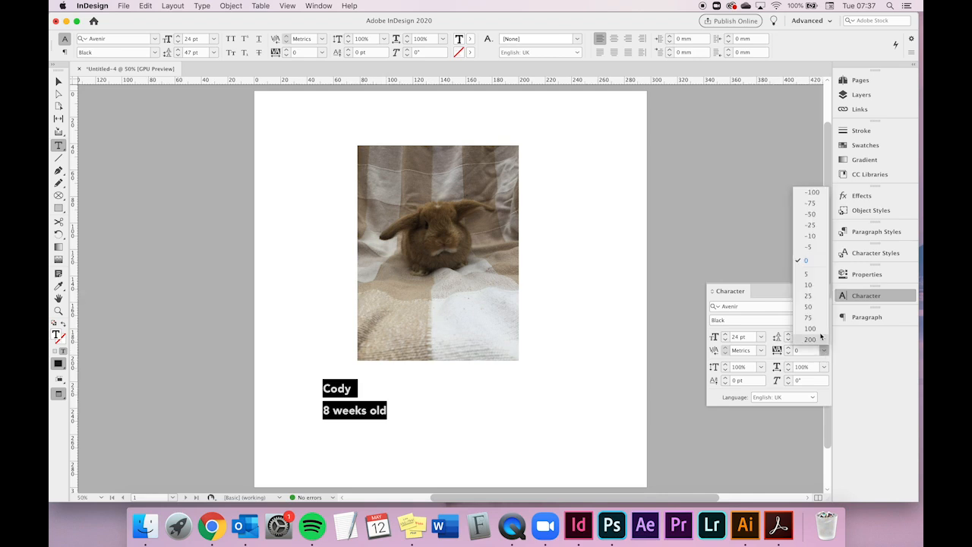
pyautogui.click(810, 225)
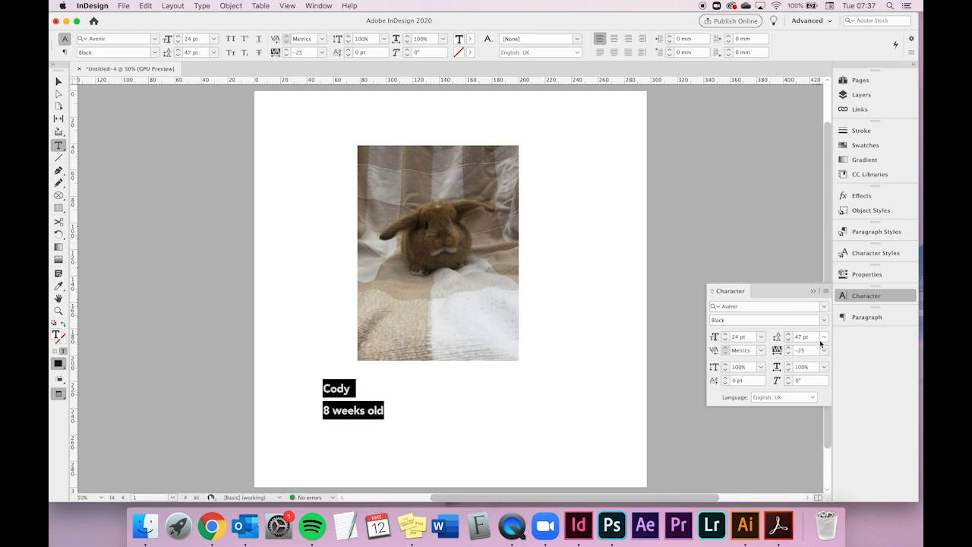
pyautogui.click(825, 350)
pyautogui.click(813, 193)
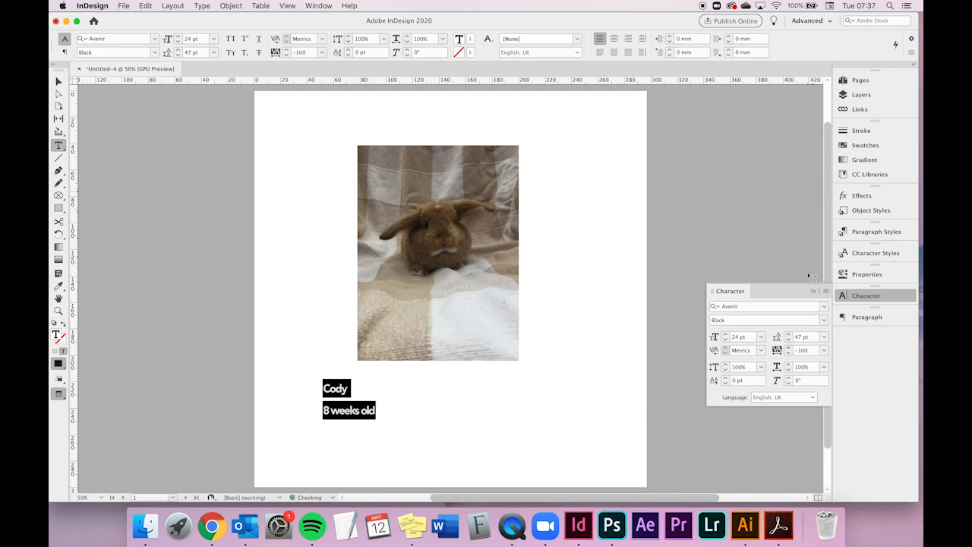
pyautogui.click(824, 351)
pyautogui.click(808, 342)
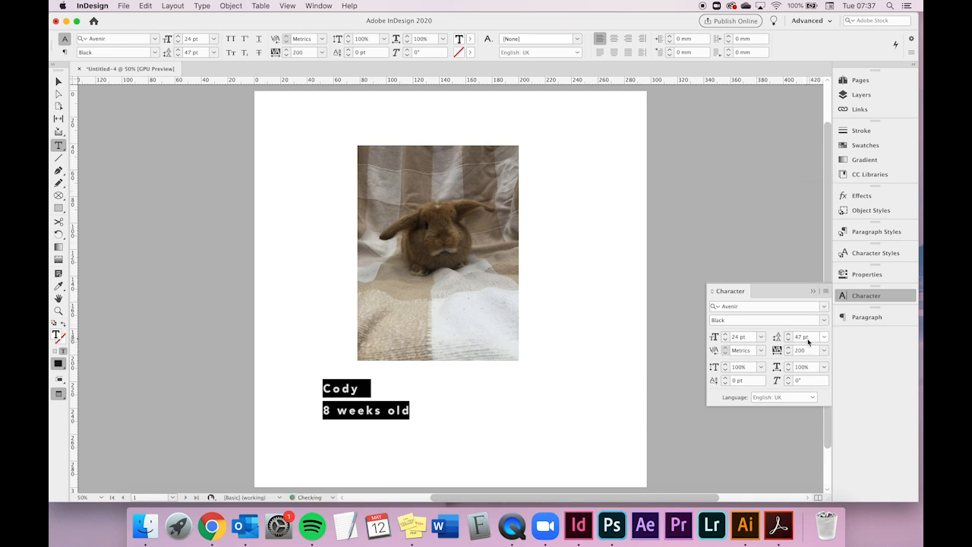
pyautogui.click(824, 351)
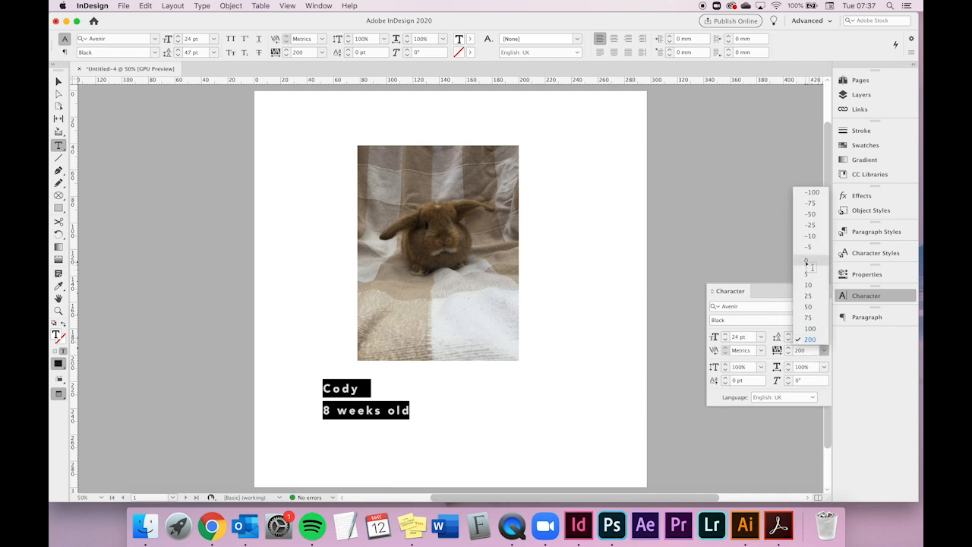
pyautogui.click(812, 262)
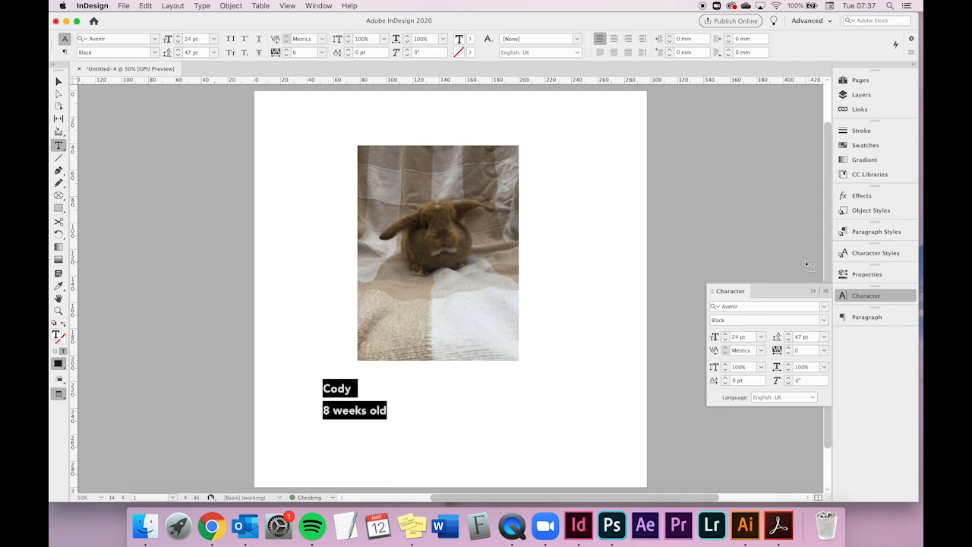
# - Center-align both lines of the caption
pyautogui.click(360, 392)
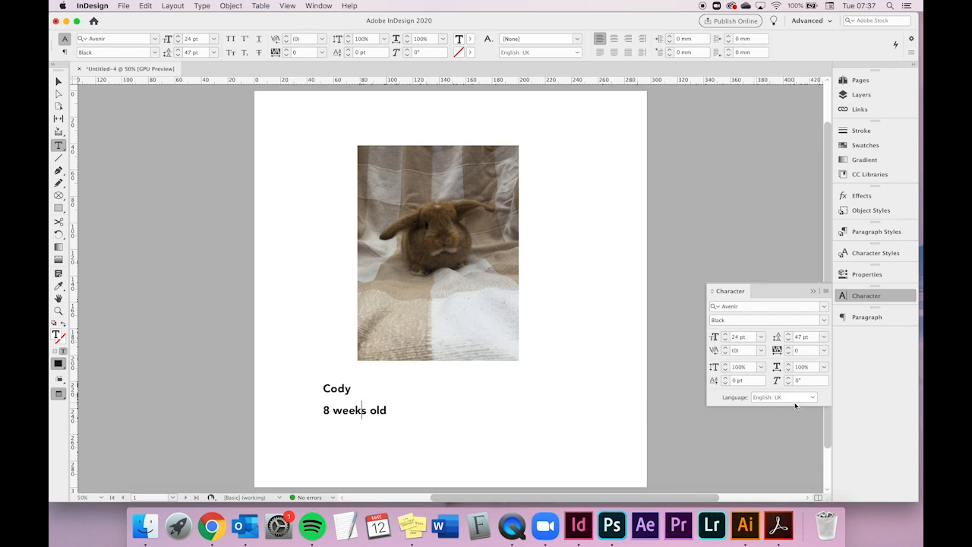
pyautogui.click(868, 317)
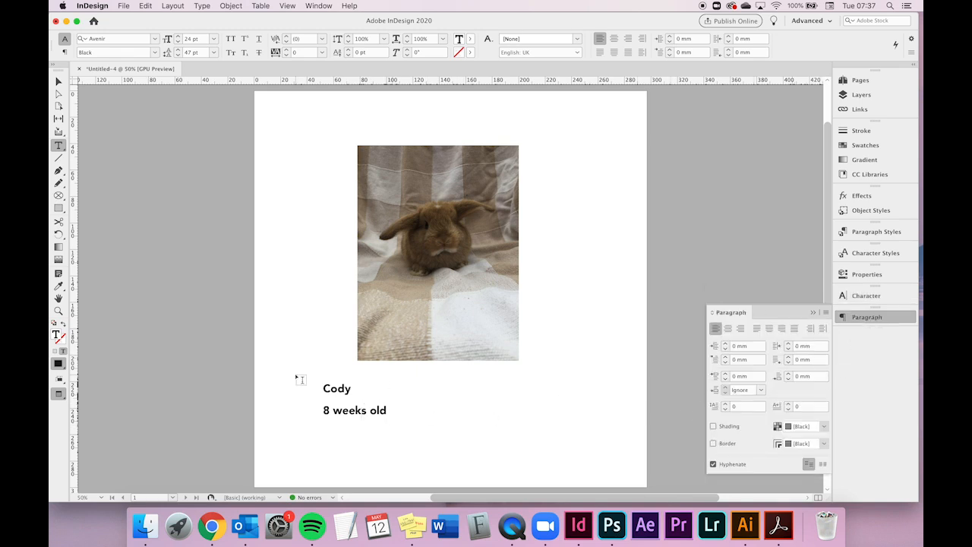
pyautogui.press('super+a')
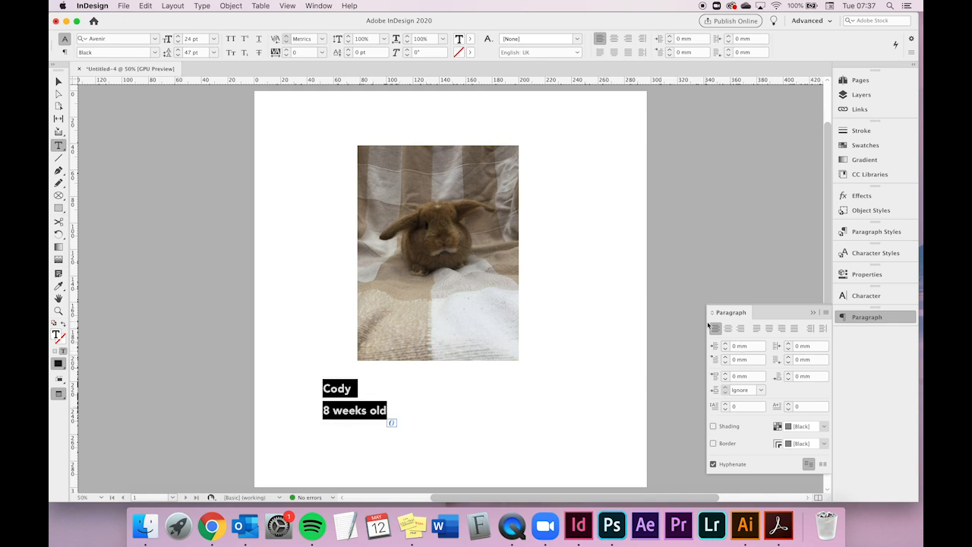
pyautogui.click(727, 328)
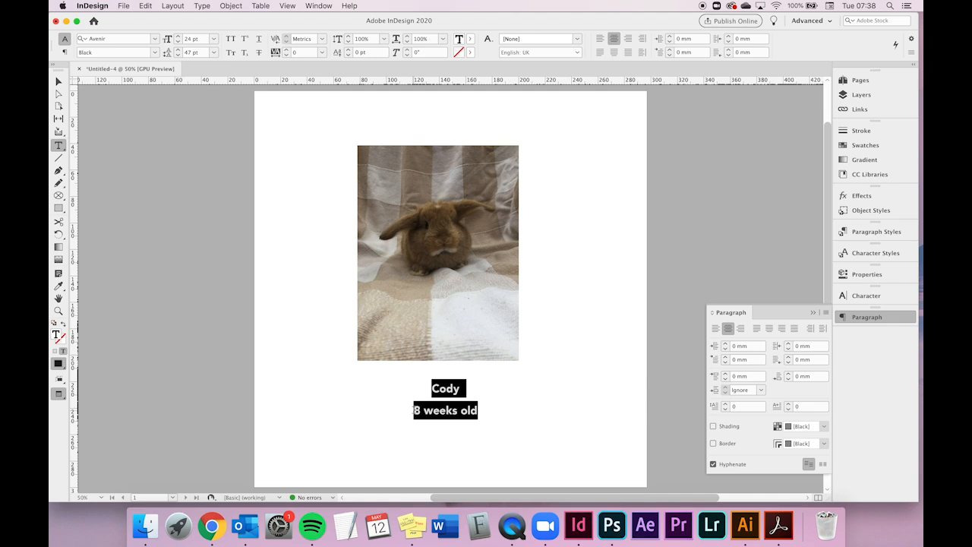
# - Replace the soft return before '8 weeks old' with a hard return so it becomes a separate paragraph
pyautogui.click(417, 410)
pyautogui.press('BackSpace')
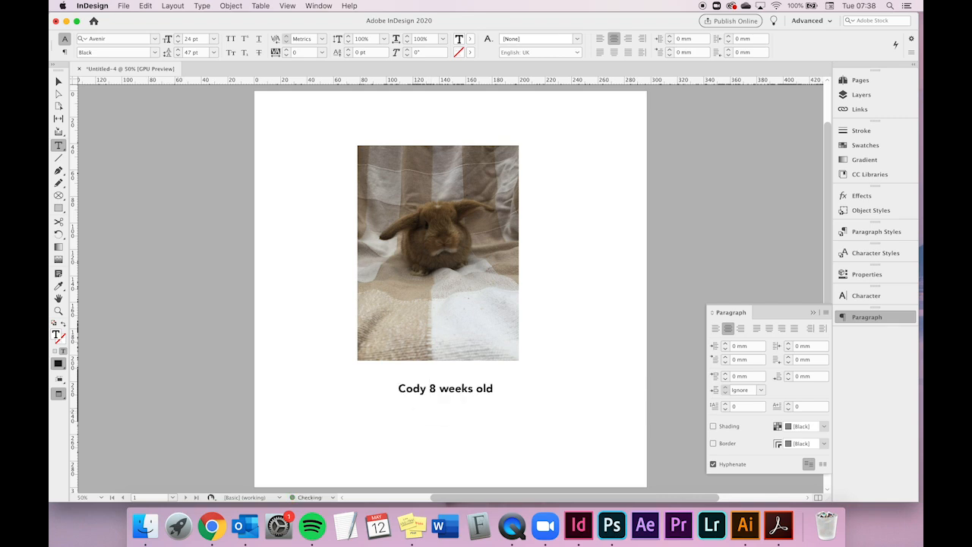
pyautogui.press('Return')
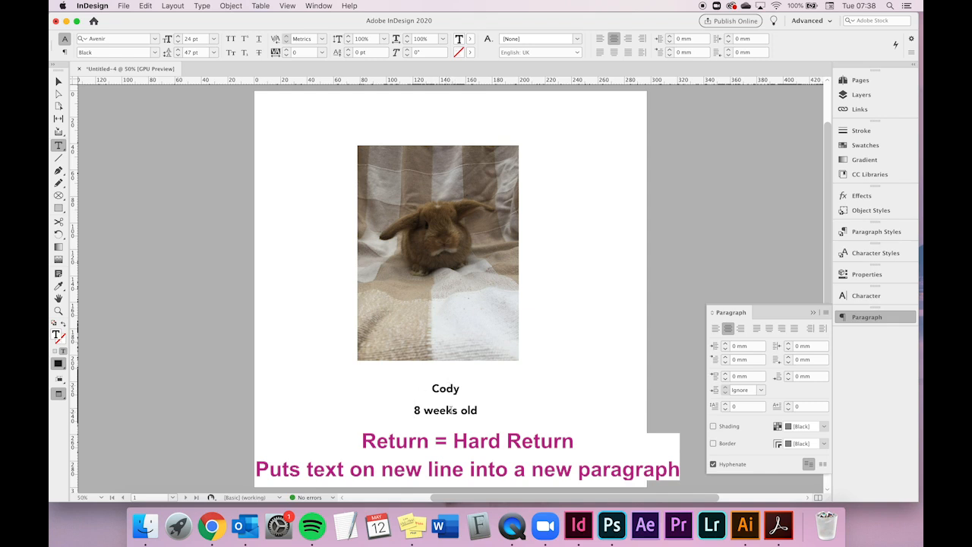
# - Increase the space after the 'Cody' paragraph step by step
pyautogui.click(446, 388)
pyautogui.click(790, 373)
pyautogui.click(789, 374)
pyautogui.click(789, 375)
pyautogui.click(789, 375)
pyautogui.click(790, 375)
pyautogui.click(789, 375)
pyautogui.click(790, 375)
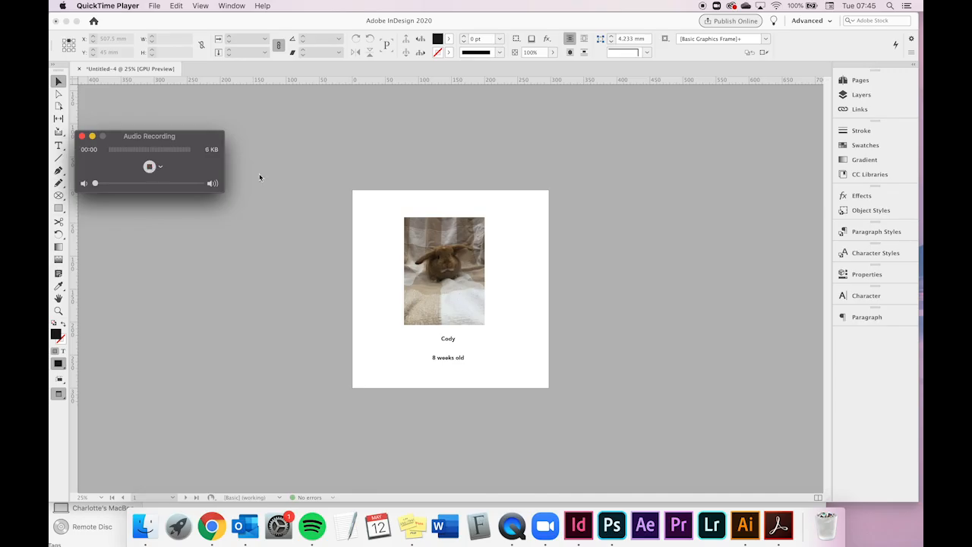
# - Open the Pages panel and lengthen it downward
pyautogui.click(262, 176)
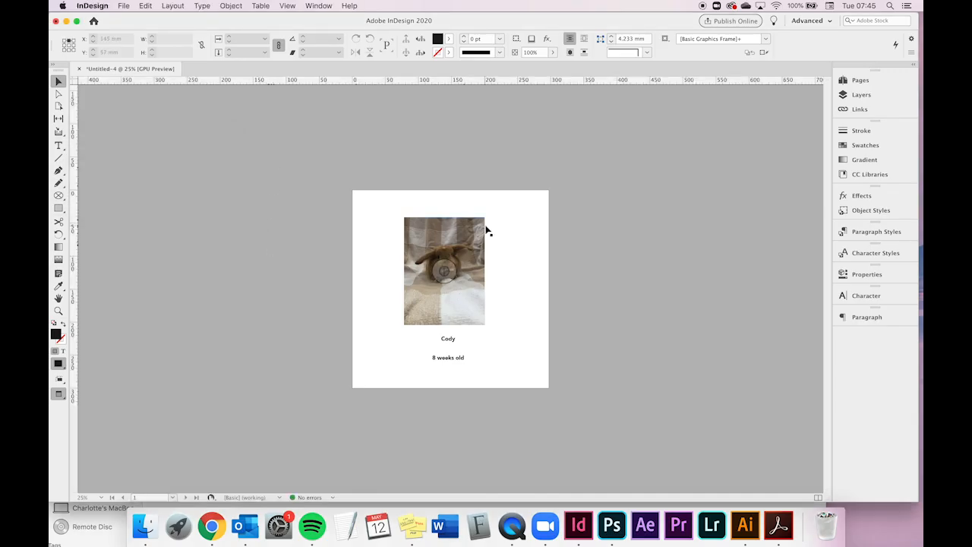
pyautogui.click(859, 81)
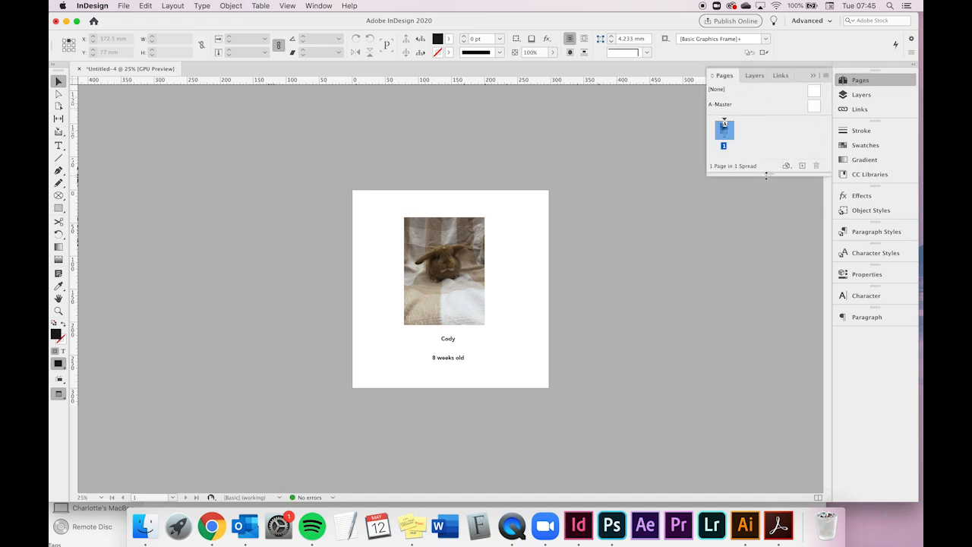
pyautogui.moveTo(771, 178); pyautogui.dragTo(761, 430)
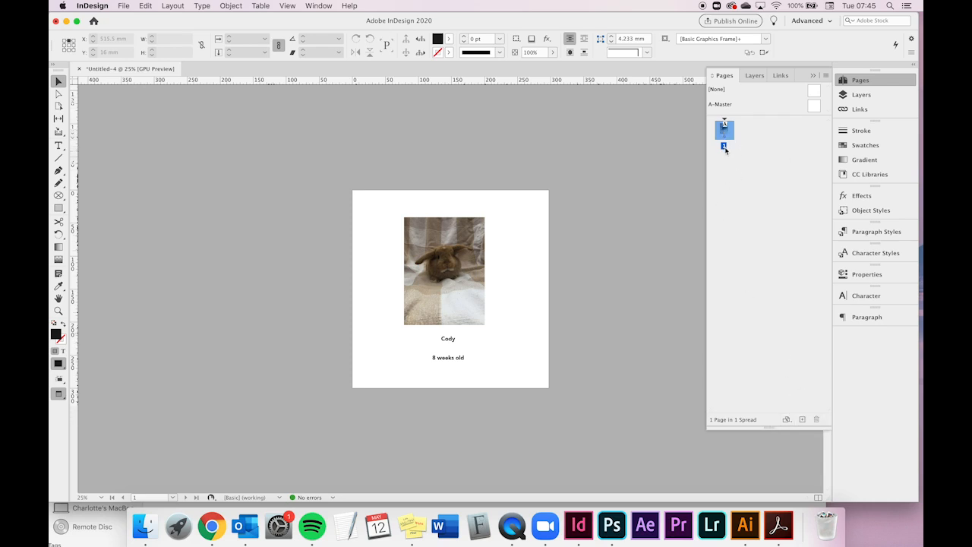
# - Add four new pages to the document
pyautogui.click(803, 420)
pyautogui.click(803, 420)
pyautogui.click(802, 420)
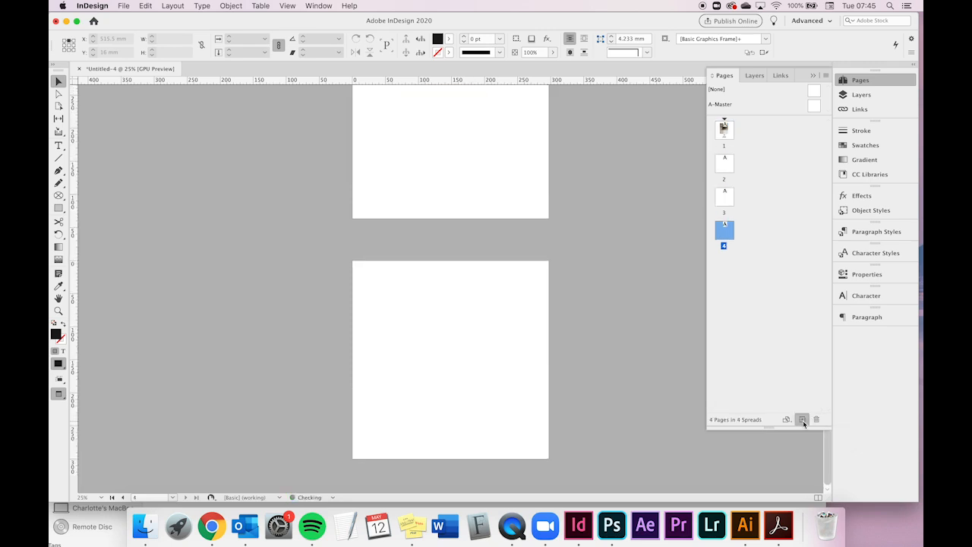
pyautogui.click(803, 421)
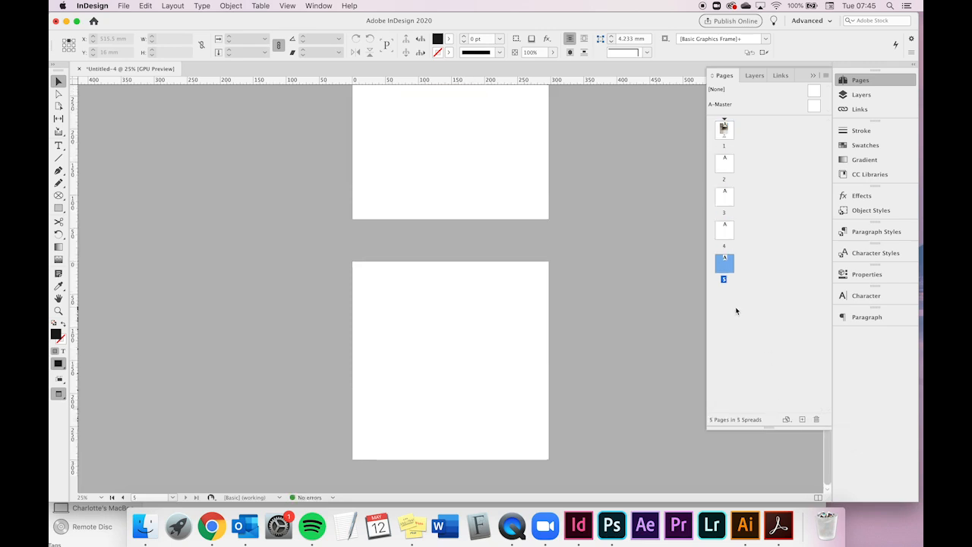
# - Delete the last two pages
pyautogui.click(816, 419)
pyautogui.moveTo(726, 233); pyautogui.dragTo(818, 420)
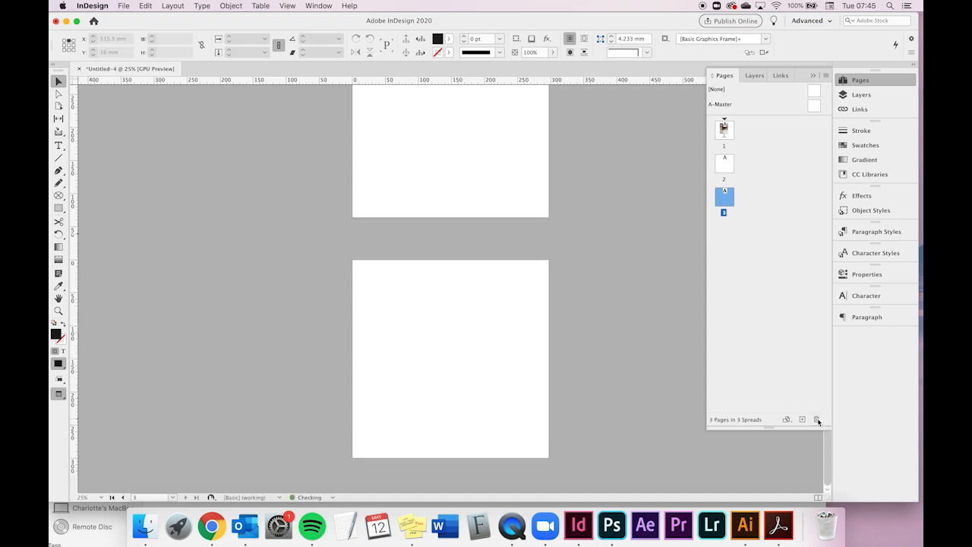
# - Add one more page to the document
pyautogui.scroll(10, 580, 224)
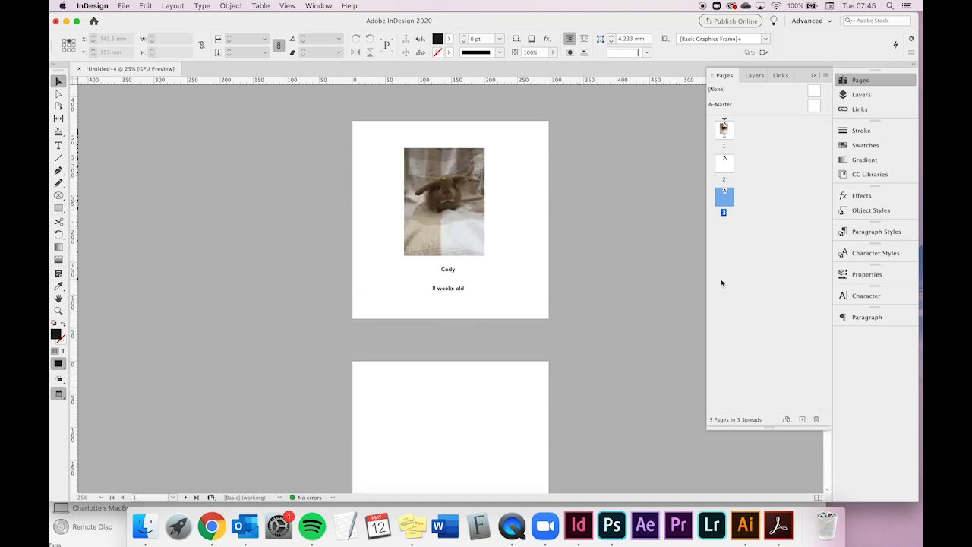
pyautogui.click(802, 420)
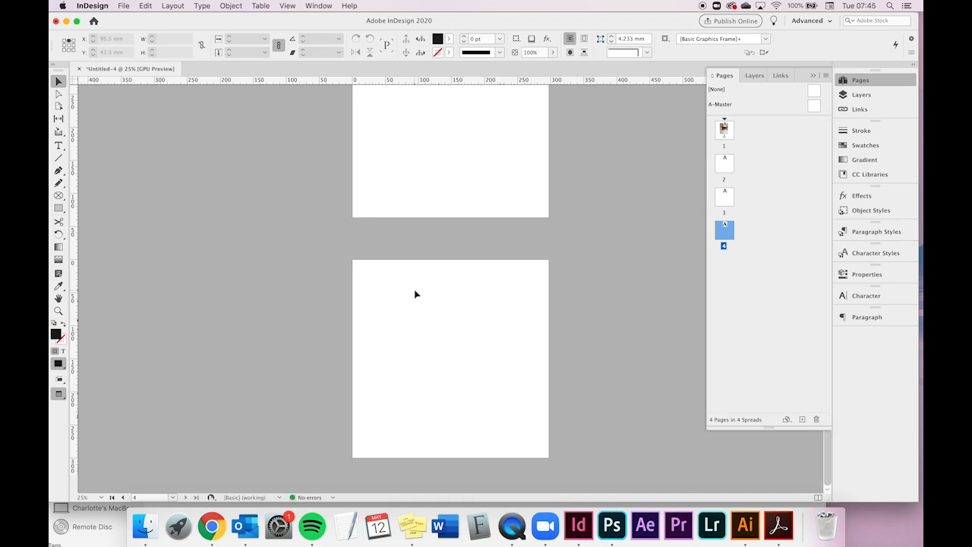
pyautogui.scroll(-3, 414, 292)
pyautogui.scroll(6, 412, 287)
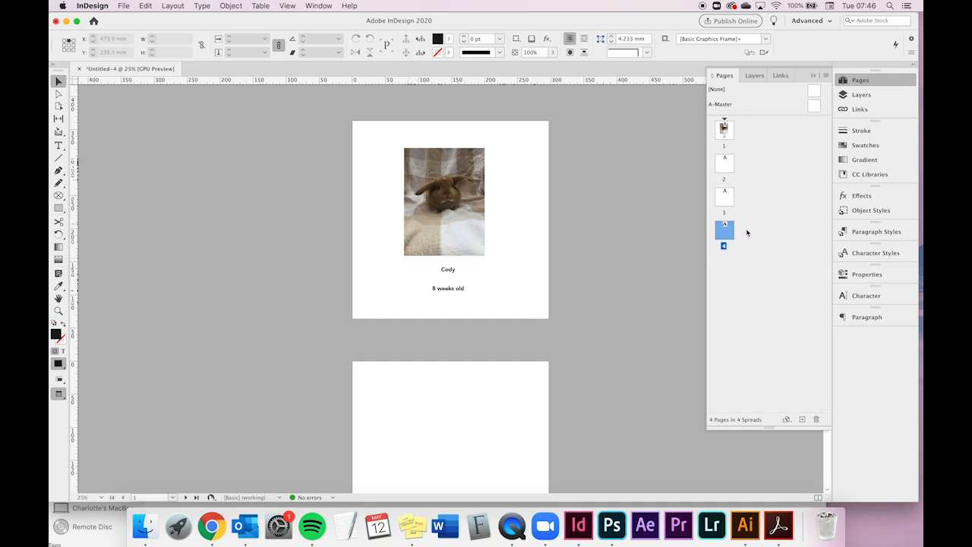
# - Turn on Facing Pages in Document Setup
pyautogui.click(124, 6)
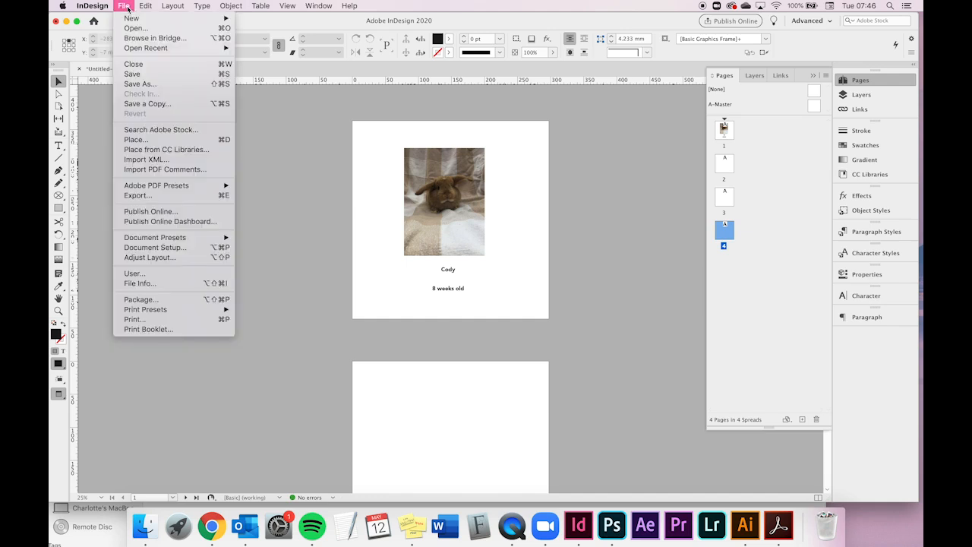
pyautogui.click(155, 247)
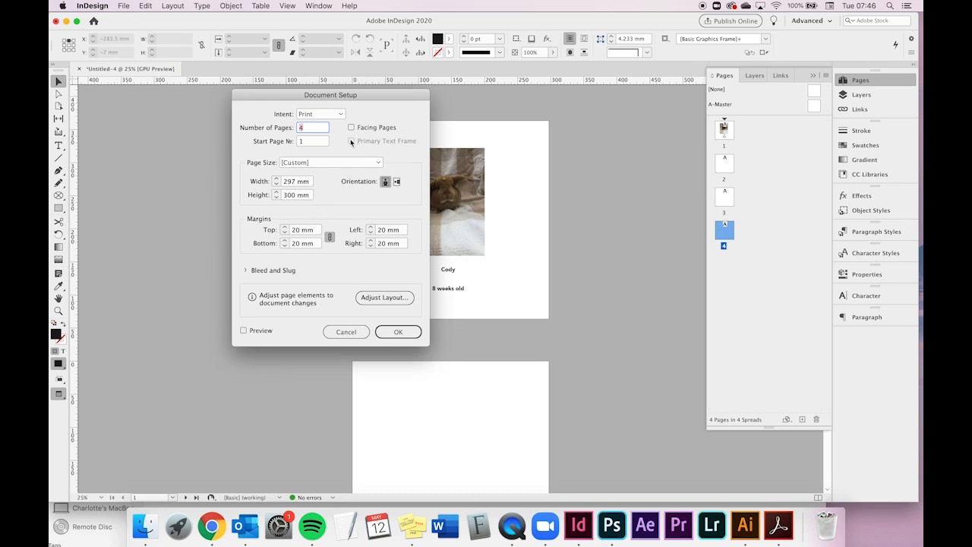
pyautogui.click(353, 127)
pyautogui.click(395, 330)
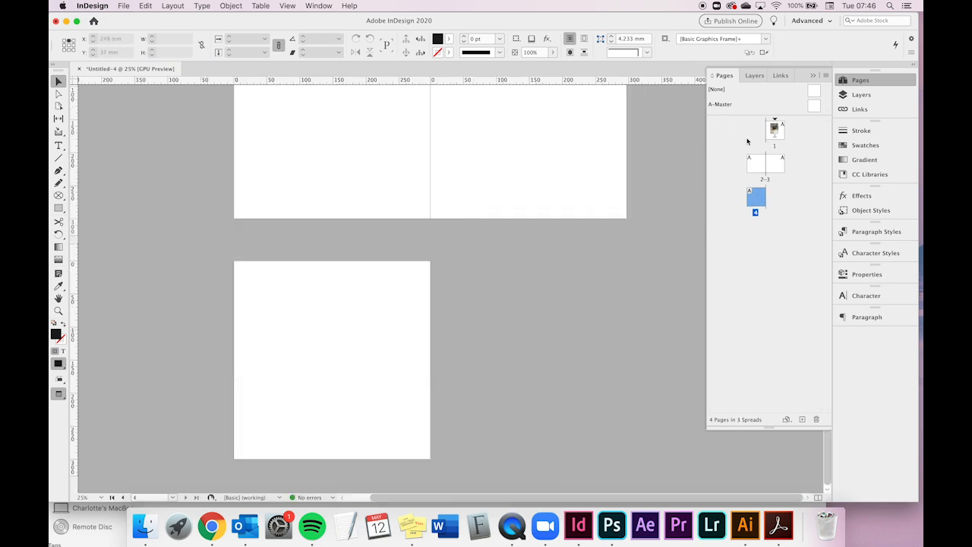
# - Add three more pages to the document
pyautogui.scroll(10, 459, 263)
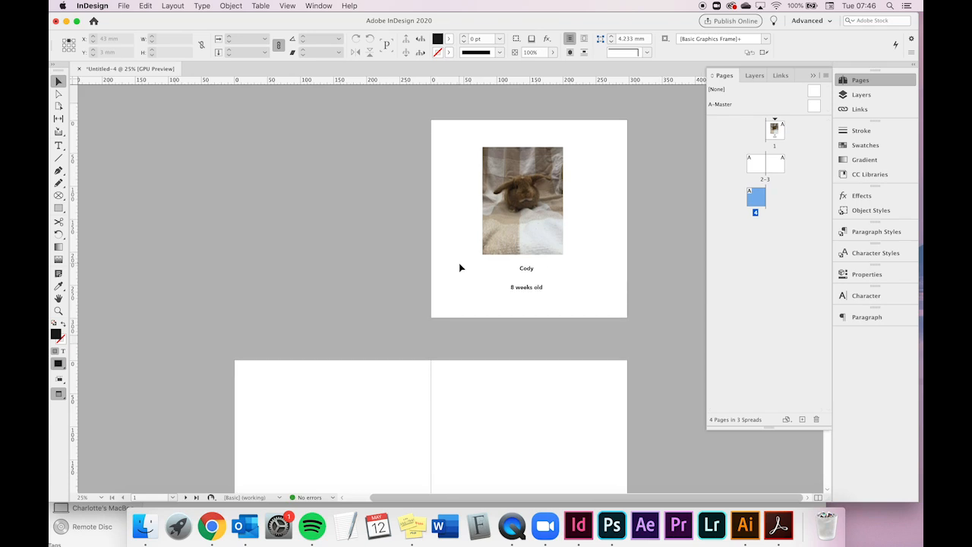
pyautogui.scroll(-2, 458, 267)
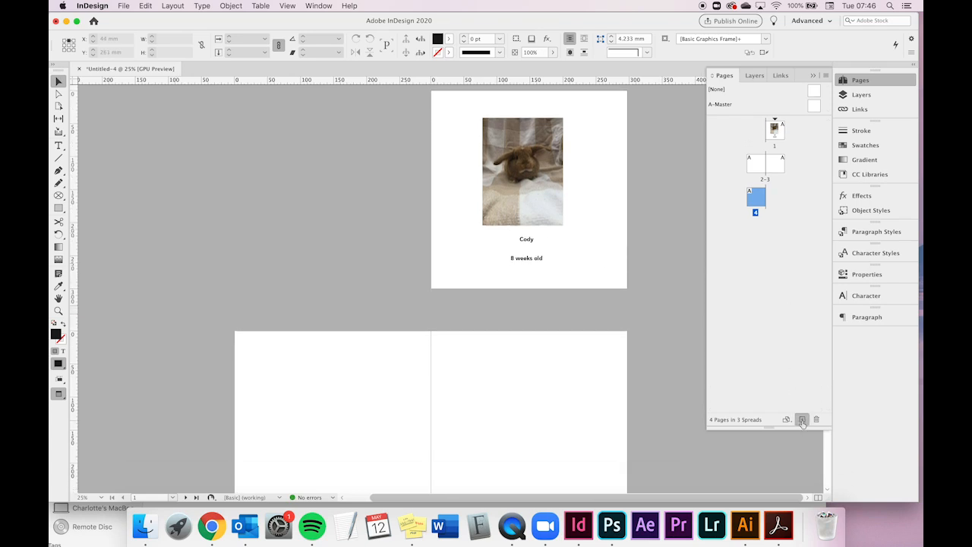
pyautogui.click(802, 419)
pyautogui.click(803, 419)
pyautogui.click(802, 419)
pyautogui.click(802, 420)
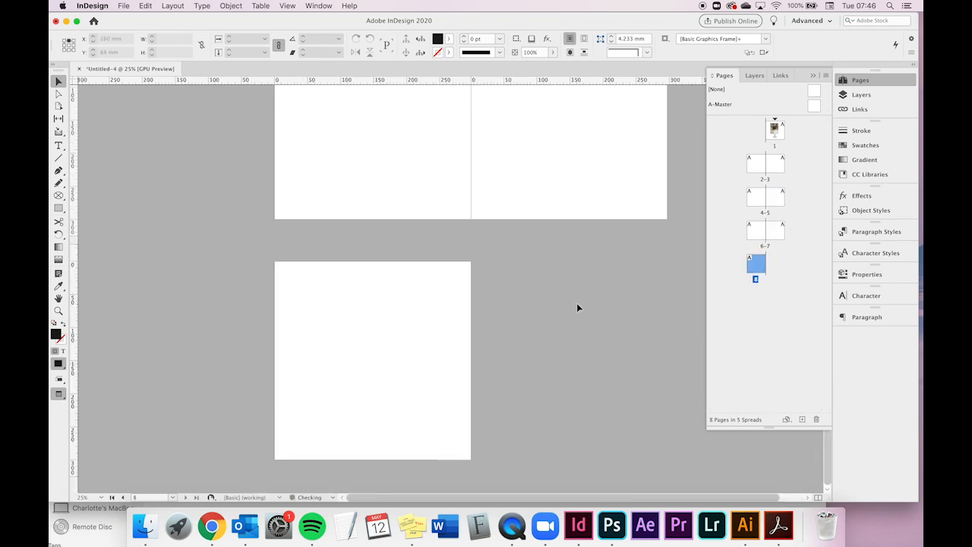
# - Copy the image and caption from page 1 and paste them onto the 4–5 spread
pyautogui.scroll(15, 505, 289)
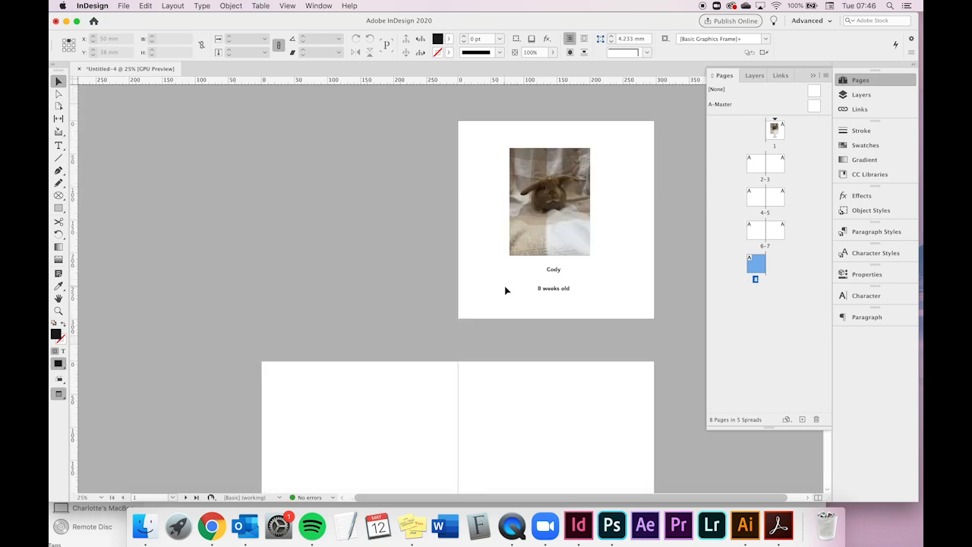
pyautogui.scroll(-2, 527, 285)
pyautogui.hscroll(2, 527, 285)
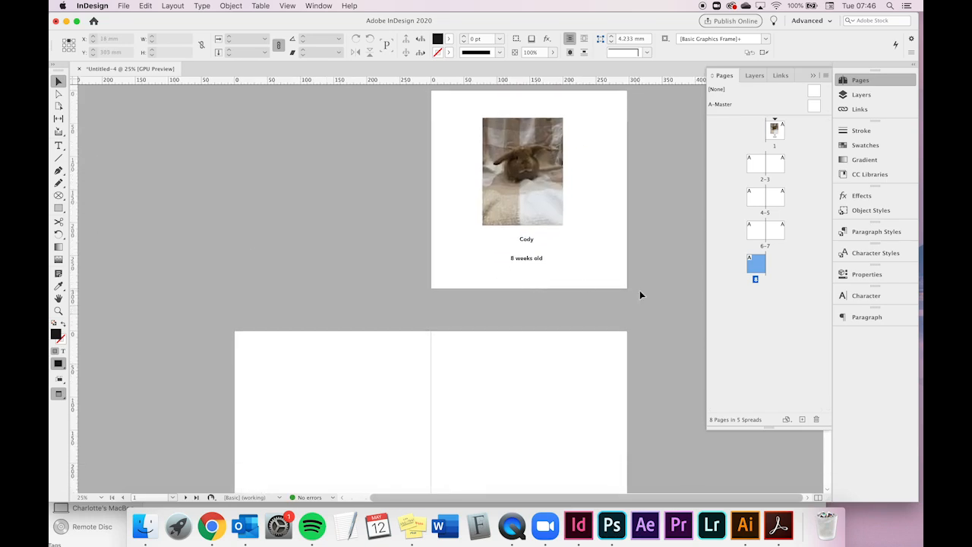
pyautogui.scroll(-2, 436, 302)
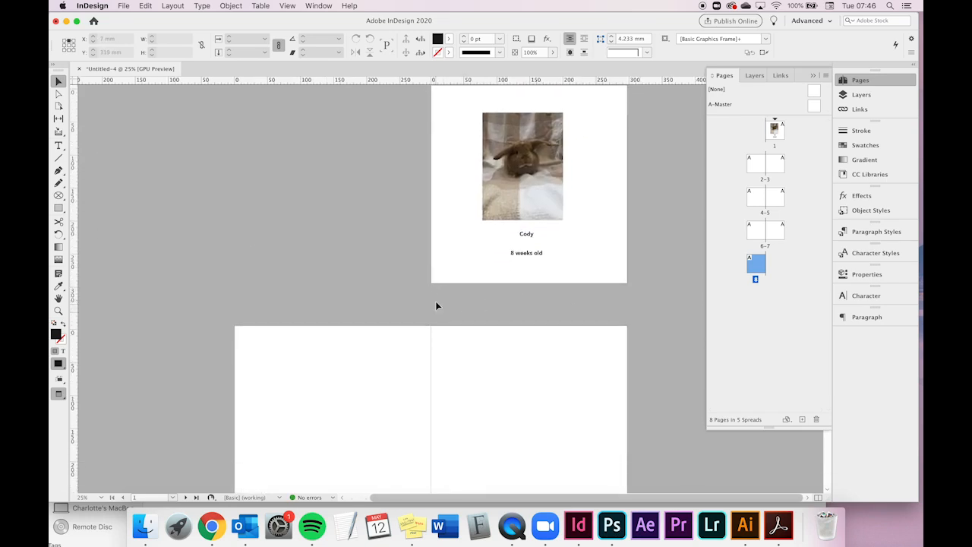
pyautogui.scroll(4, 436, 303)
pyautogui.moveTo(463, 137); pyautogui.dragTo(599, 306)
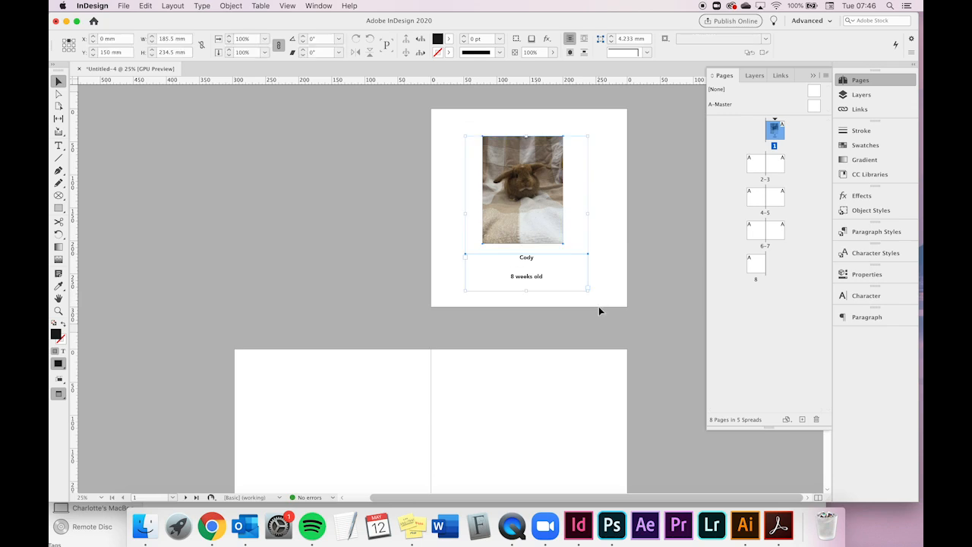
pyautogui.scroll(-10, 547, 381)
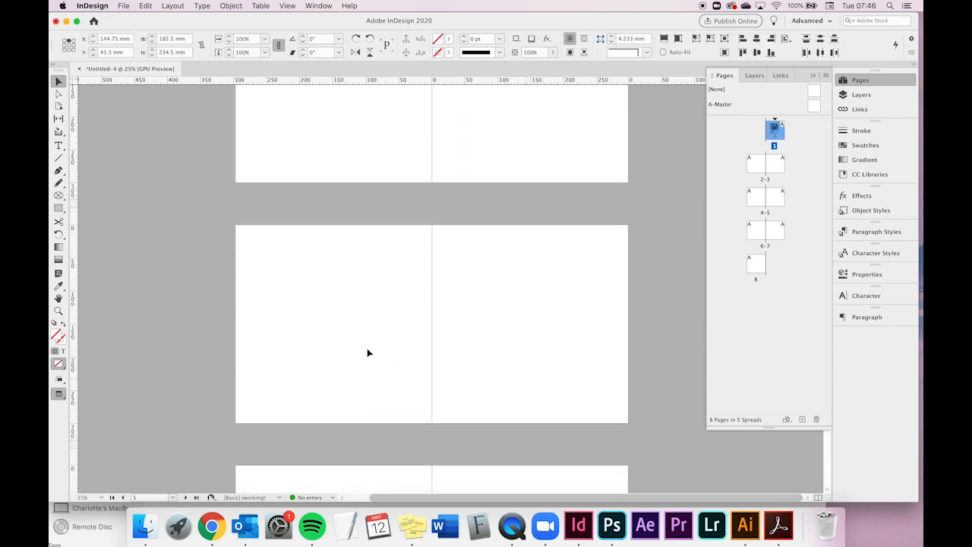
pyautogui.click(313, 330)
pyautogui.press('super+v')
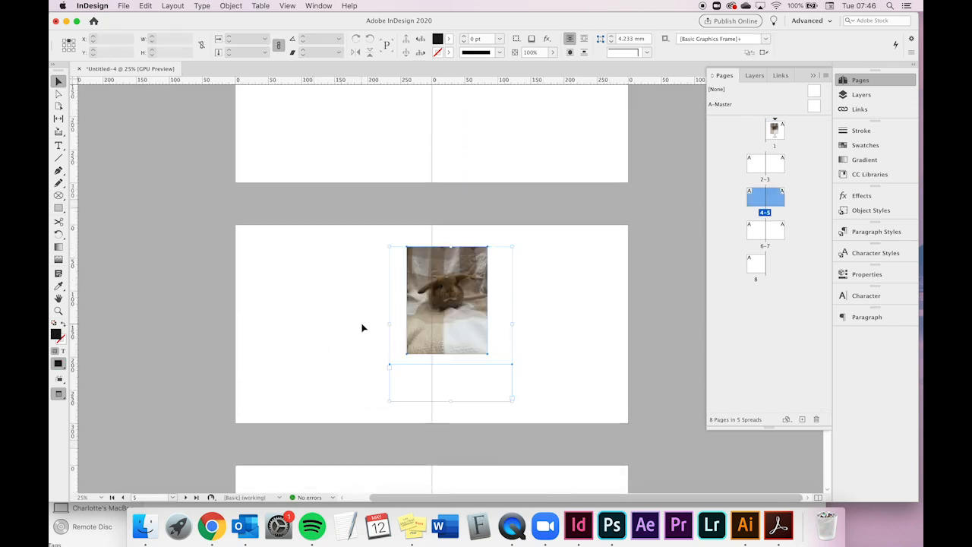
# - Move the pasted image and caption onto the left page of the spread
pyautogui.moveTo(472, 312); pyautogui.dragTo(369, 317)
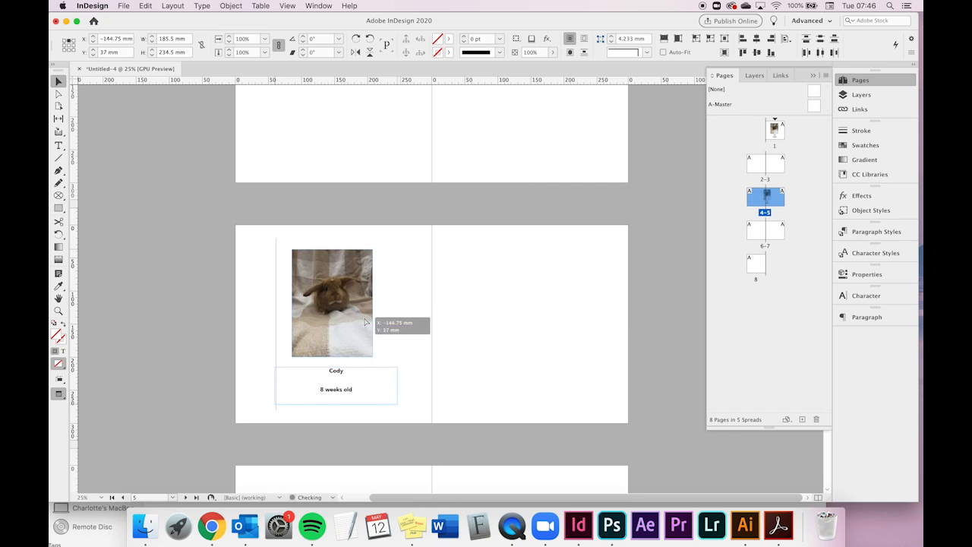
pyautogui.click(465, 335)
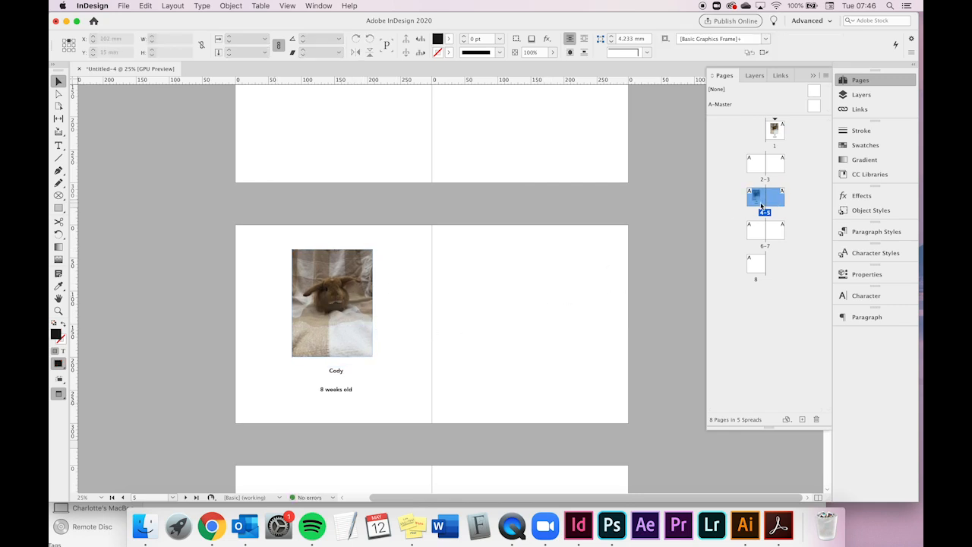
# - Rearrange pages in the Pages panel so the image page becomes the left page of the 6–7 spread
pyautogui.click(797, 266)
pyautogui.click(756, 199)
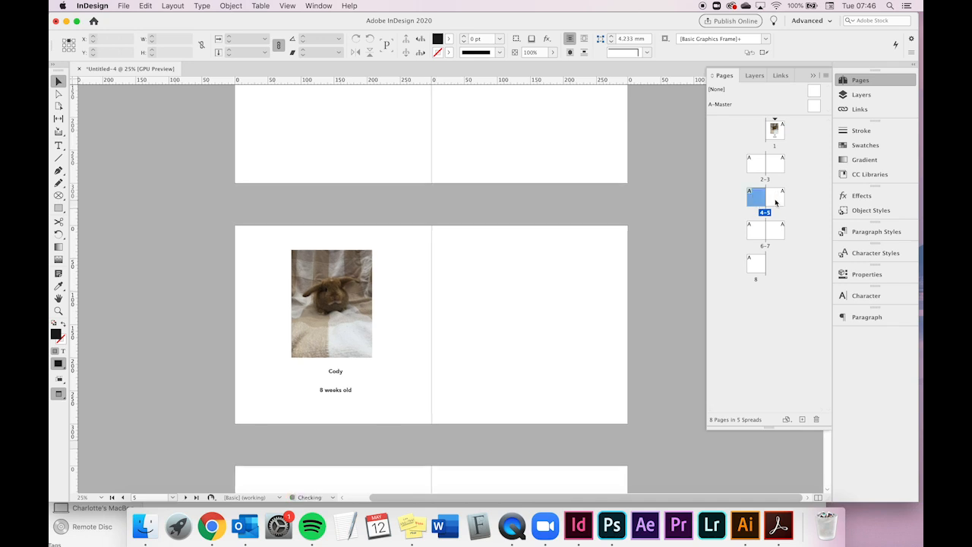
pyautogui.moveTo(757, 199); pyautogui.dragTo(786, 201)
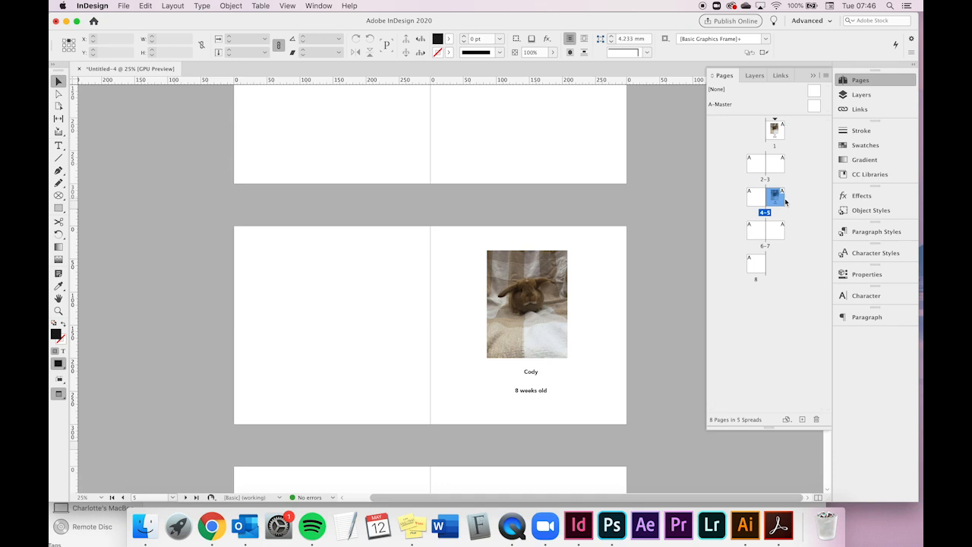
pyautogui.moveTo(778, 202); pyautogui.dragTo(790, 232)
pyautogui.moveTo(790, 231); pyautogui.dragTo(767, 235)
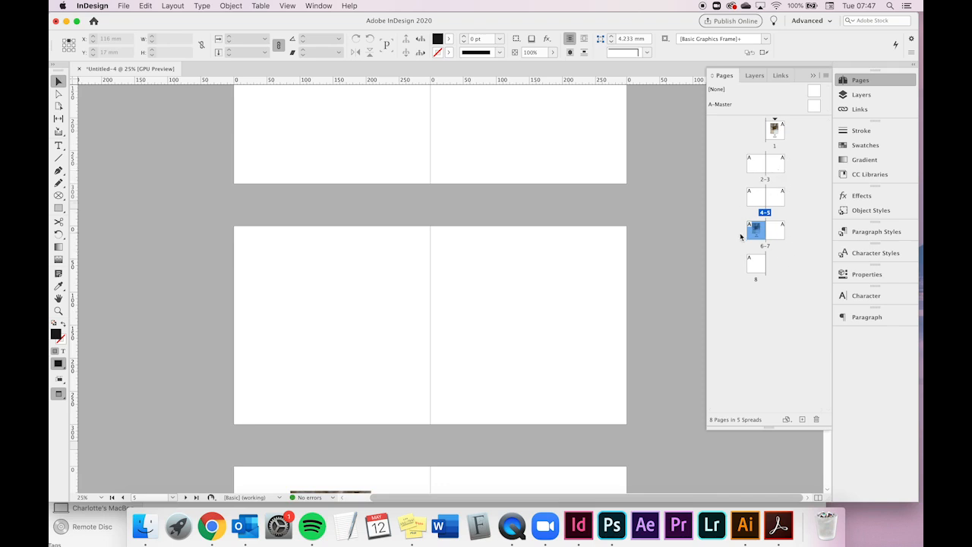
# - Open the Pages panel menu to review the page shuffle options
pyautogui.click(795, 192)
pyautogui.click(827, 76)
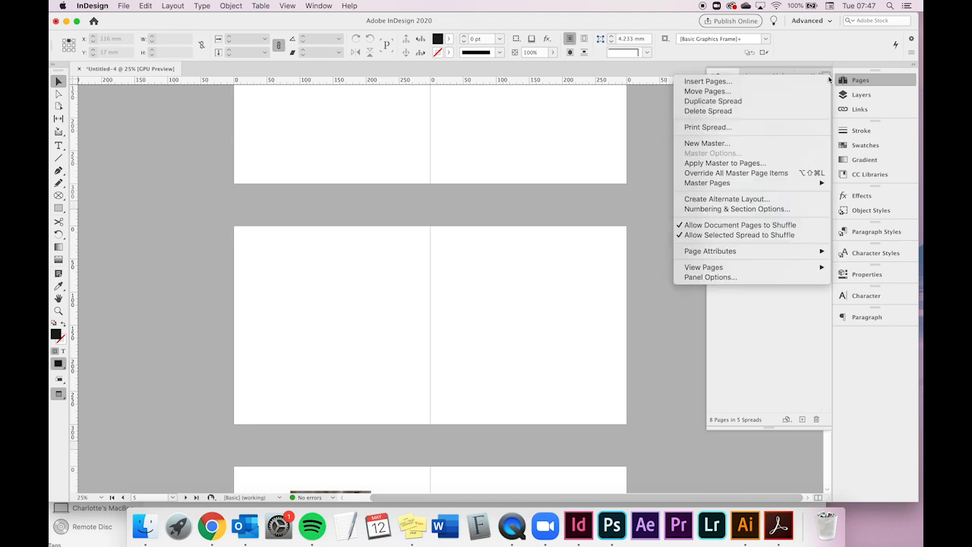
pyautogui.click(828, 77)
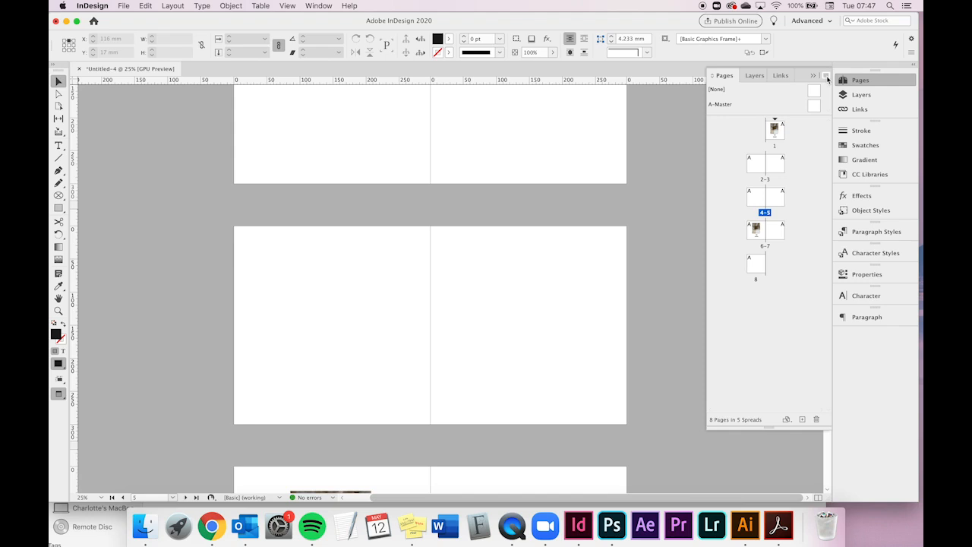
# - Duplicate the 6–7 spread and move the copied image page to the left side of the new 8–9 spread
pyautogui.click(758, 236)
pyautogui.click(792, 270)
pyautogui.click(757, 239)
pyautogui.keyDown('shift'); pyautogui.click(775, 234); pyautogui.keyUp('shift')
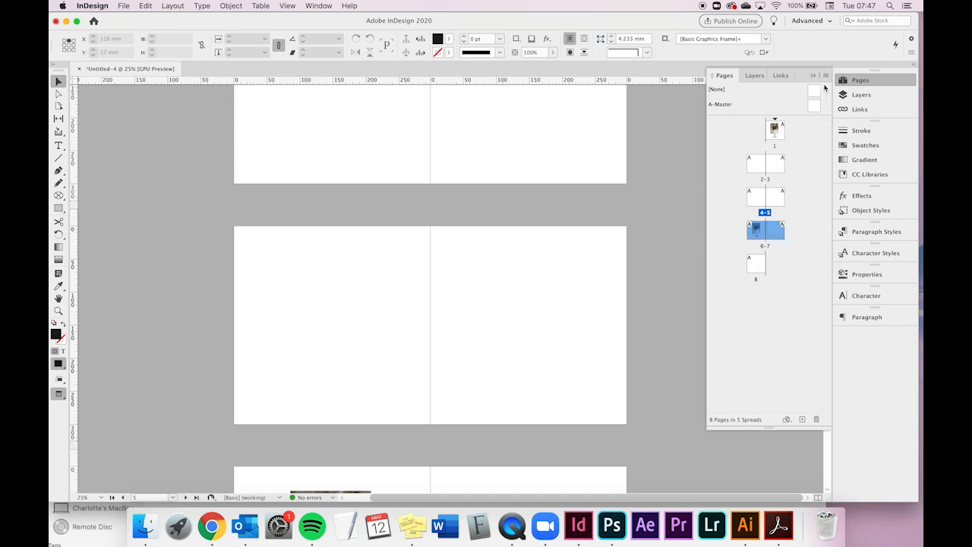
pyautogui.click(826, 75)
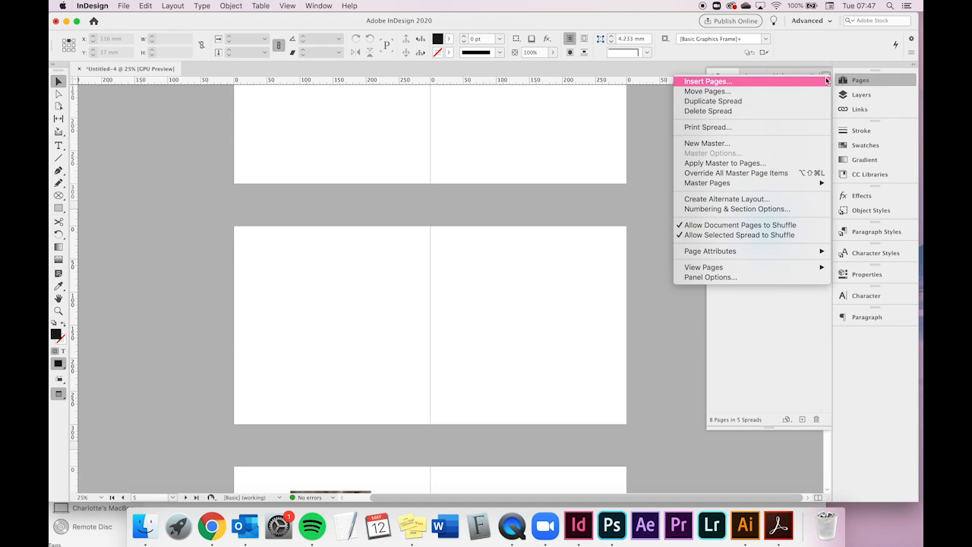
pyautogui.click(782, 102)
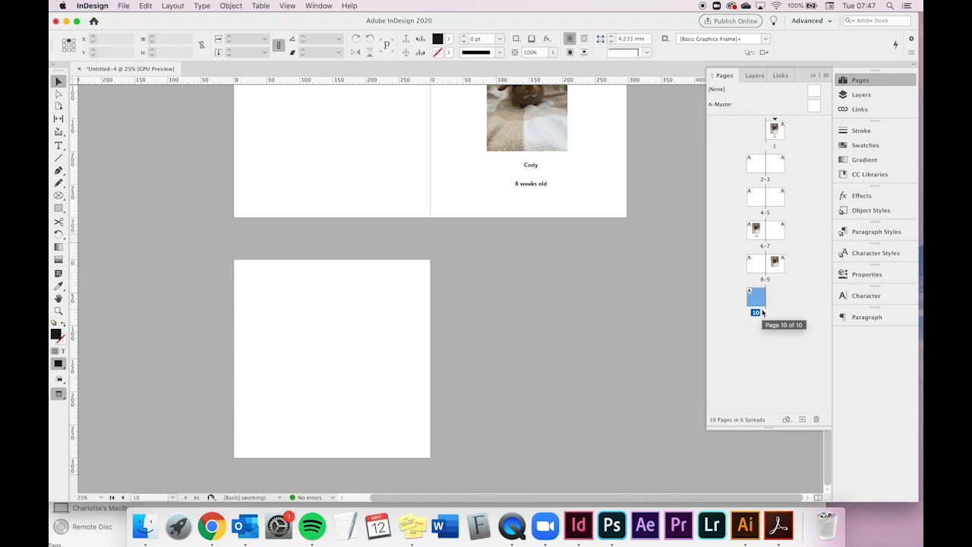
pyautogui.moveTo(756, 264); pyautogui.dragTo(774, 297)
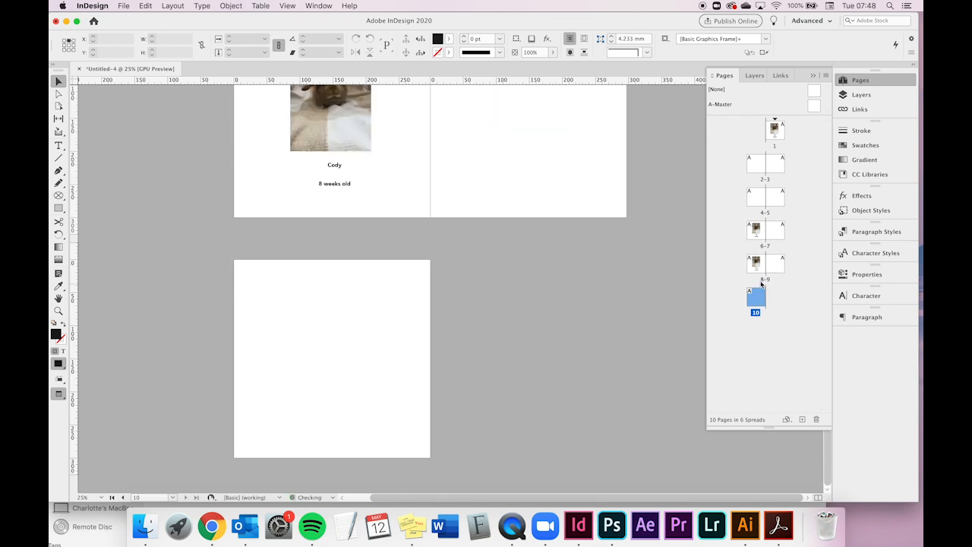
pyautogui.scroll(4, 524, 222)
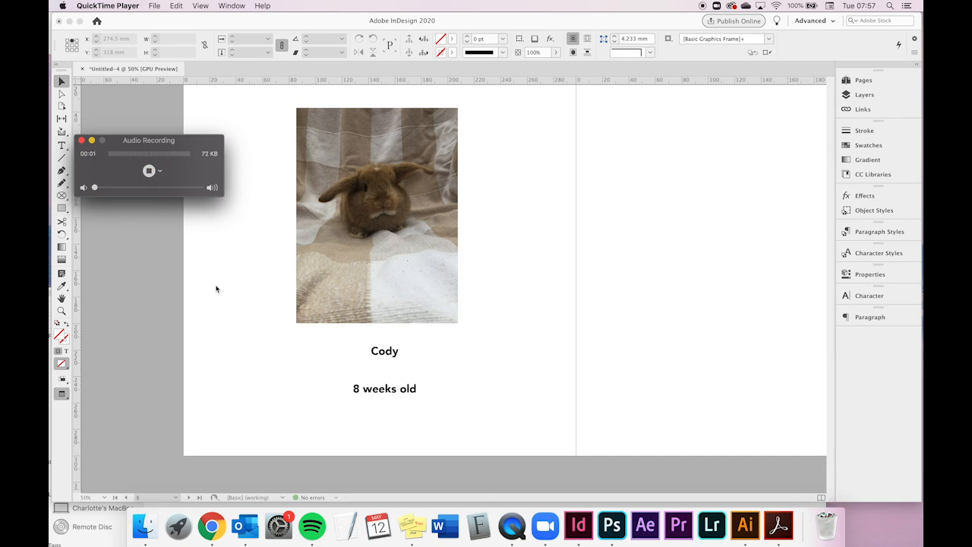
pyautogui.click(216, 287)
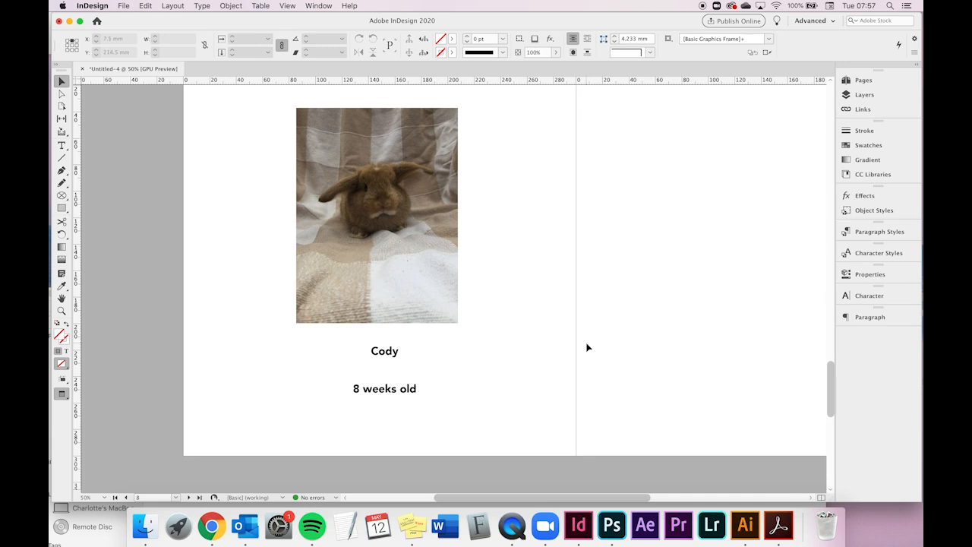
# - Color the caption name "Cody" with the cyan swatch C=100 M=0 Y=0 K=0
pyautogui.click(852, 149)
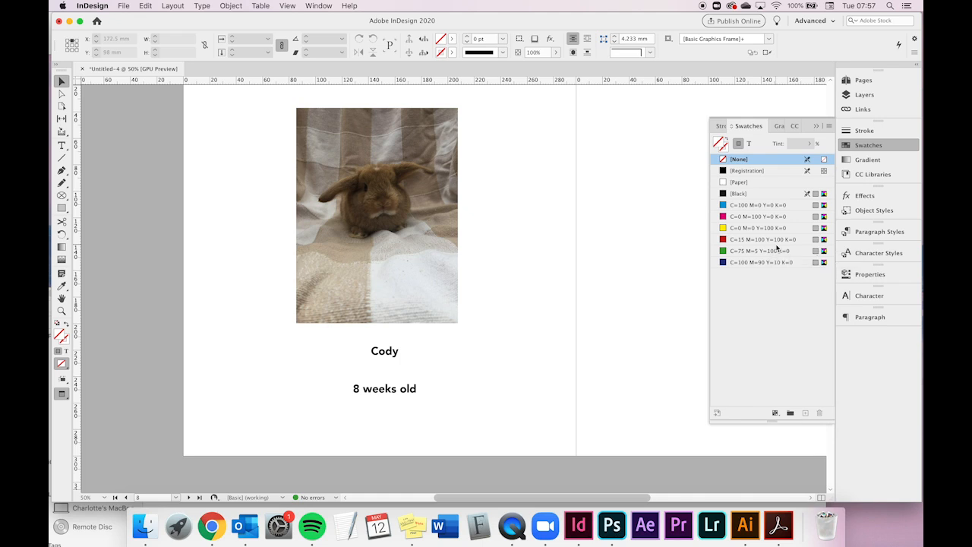
pyautogui.doubleClick(398, 361)
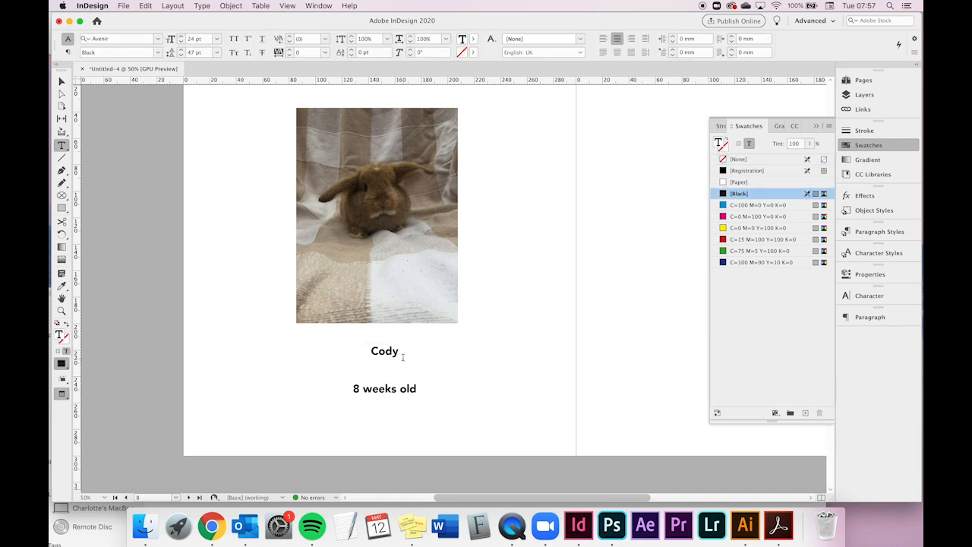
pyautogui.moveTo(398, 351); pyautogui.dragTo(370, 351)
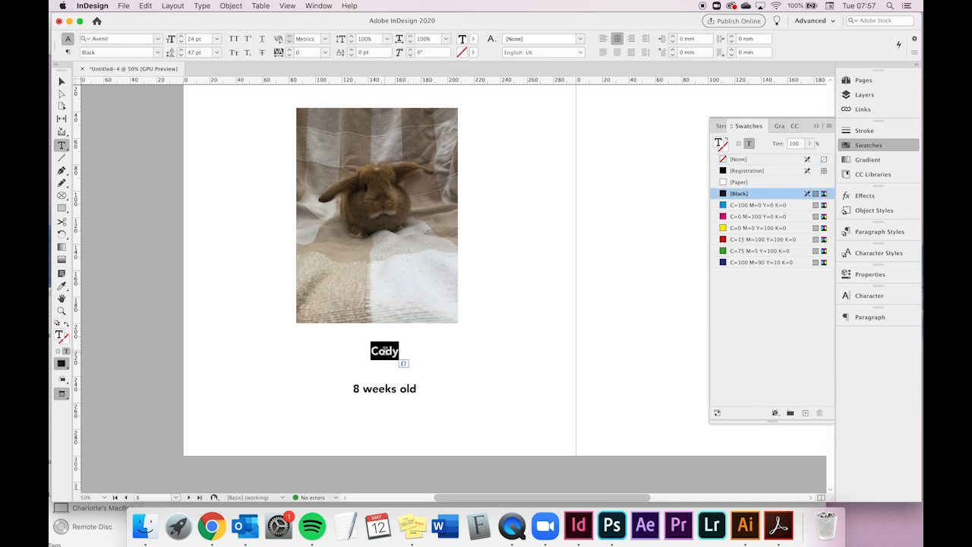
pyautogui.click(726, 205)
# - Color the "8 weeks old" line with the red swatch C=15 M=100 Y=100 K=0
pyautogui.tripleClick(379, 391)
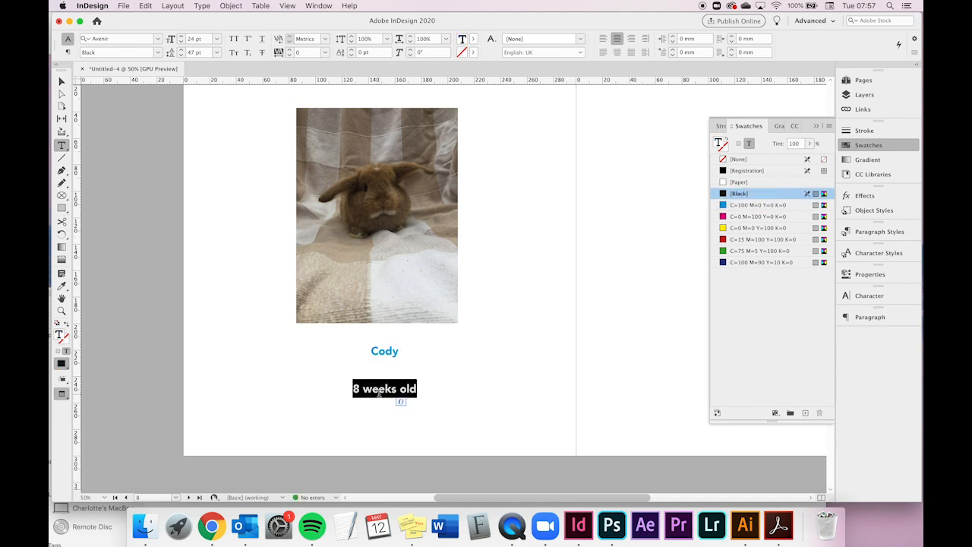
pyautogui.click(731, 240)
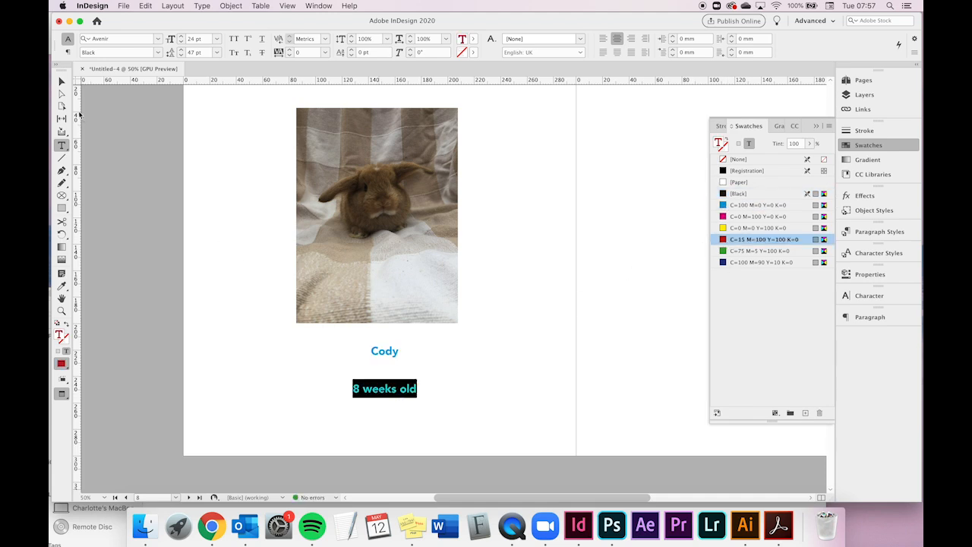
pyautogui.press('Escape')
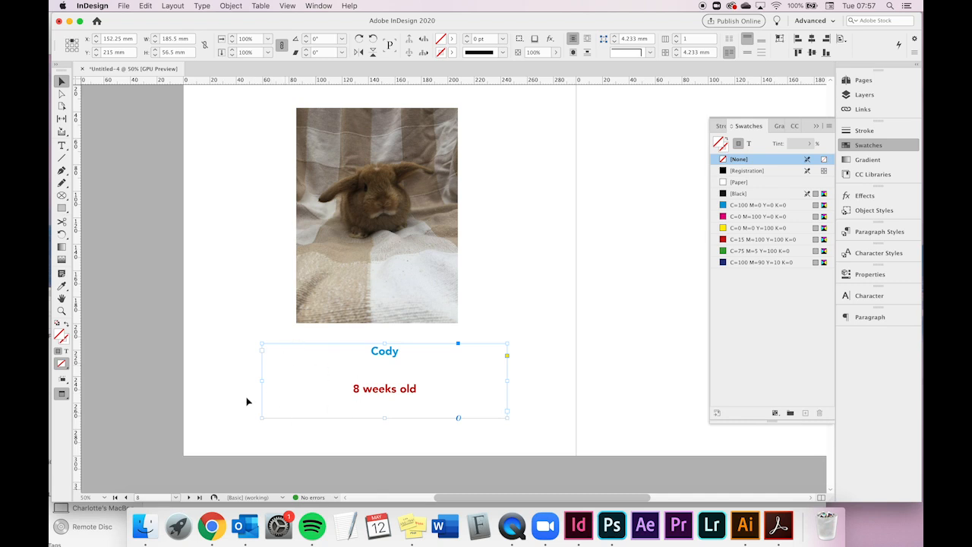
# - Fill the caption text frame with the yellow swatch and set all its text to Black
pyautogui.click(246, 401)
pyautogui.click(401, 360)
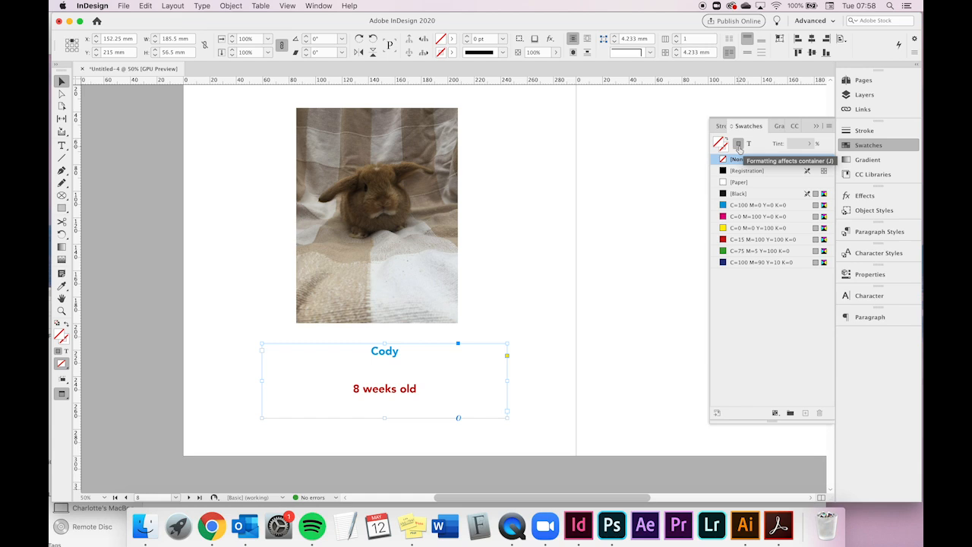
pyautogui.click(738, 230)
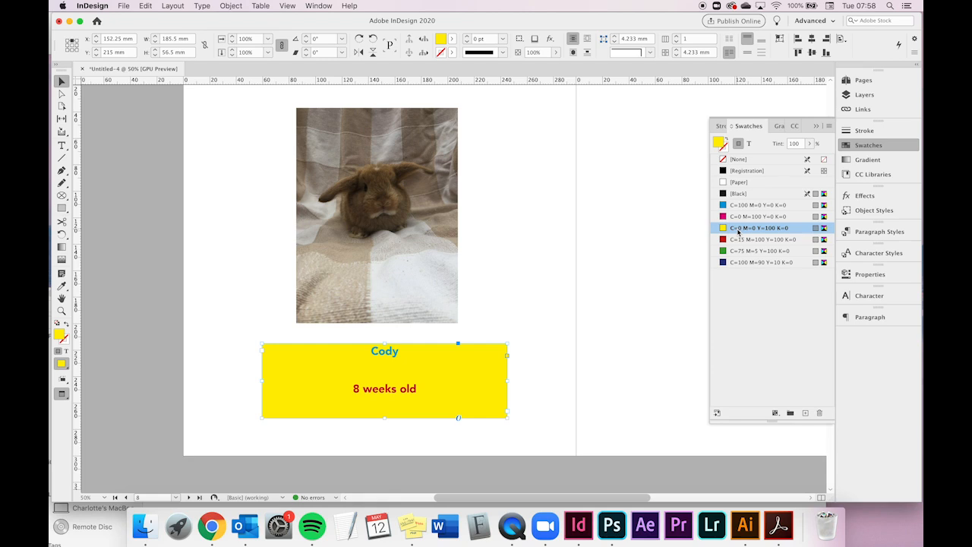
pyautogui.click(749, 145)
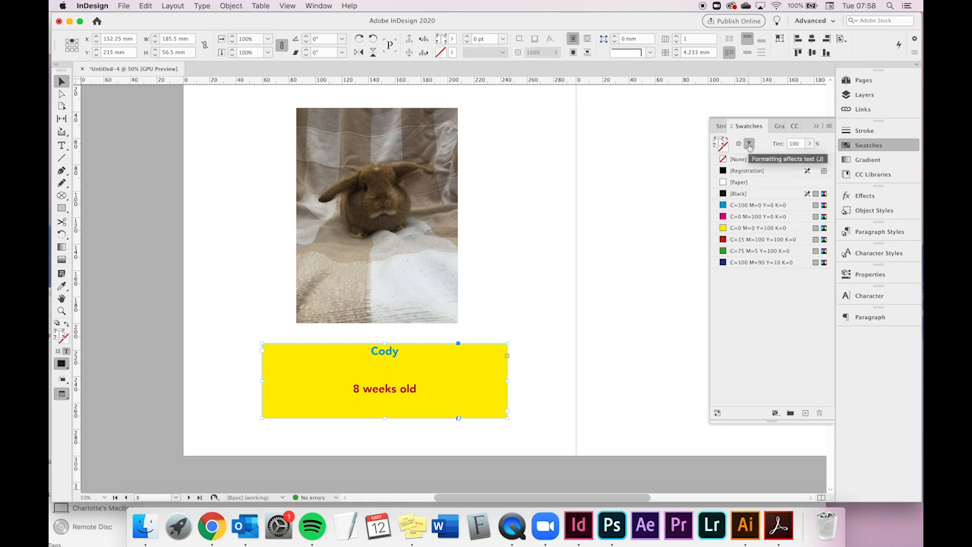
pyautogui.click(734, 194)
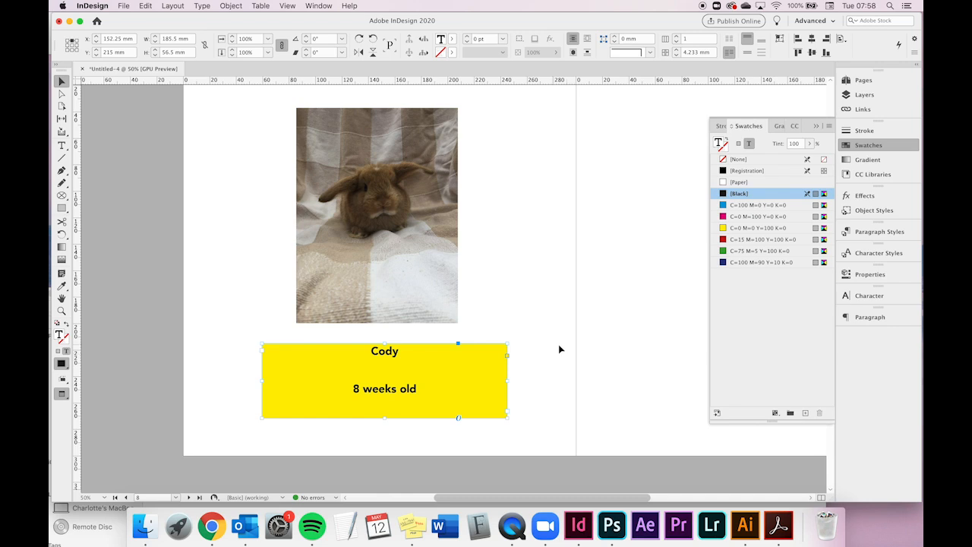
# - Duplicate the yellow swatch and edit it to C=0 M=61 Y=55 K=0 as the caption frame's fill
pyautogui.click(502, 384)
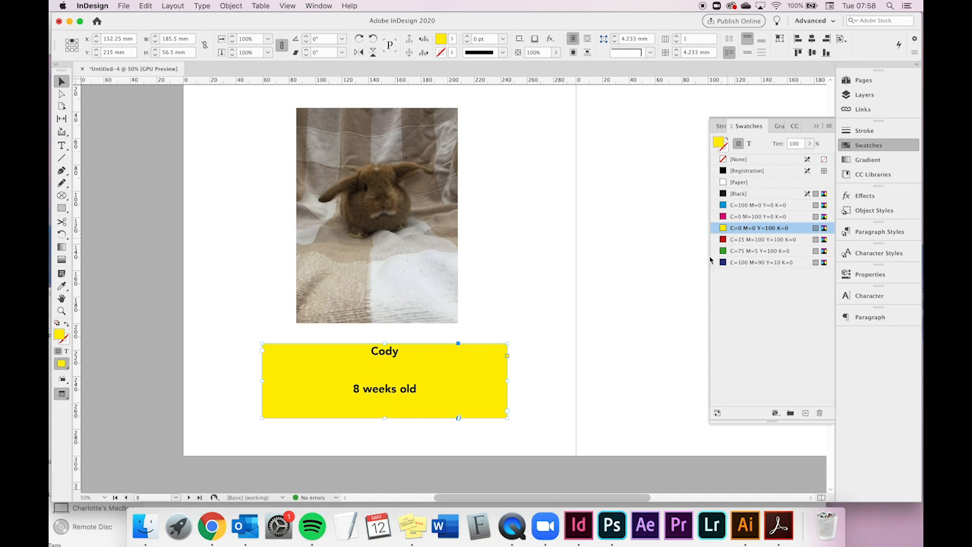
pyautogui.click(806, 413)
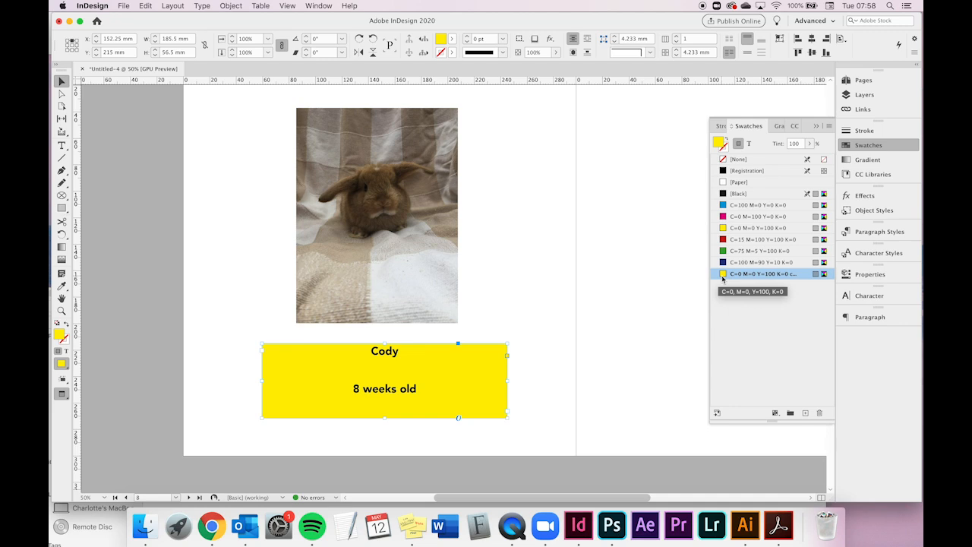
pyautogui.doubleClick(723, 275)
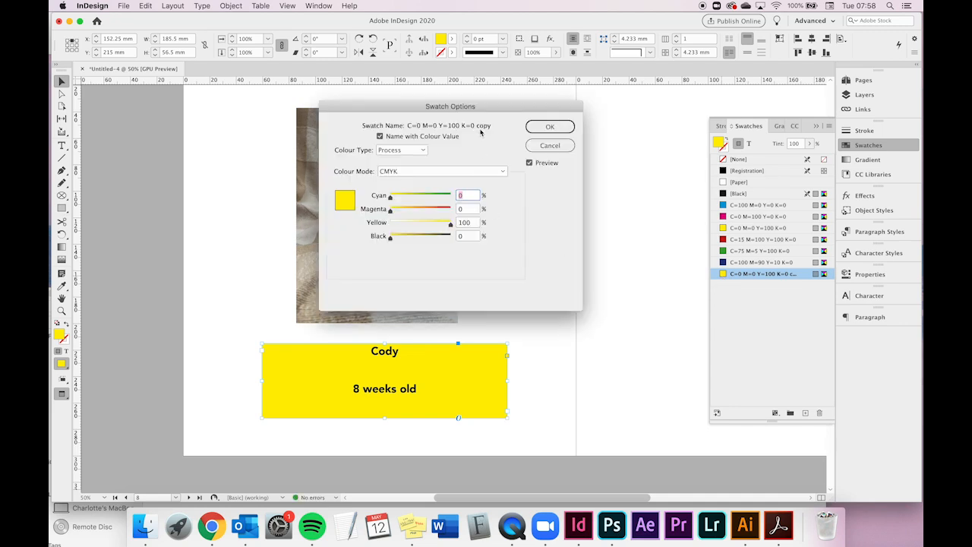
pyautogui.moveTo(484, 111); pyautogui.dragTo(470, 107)
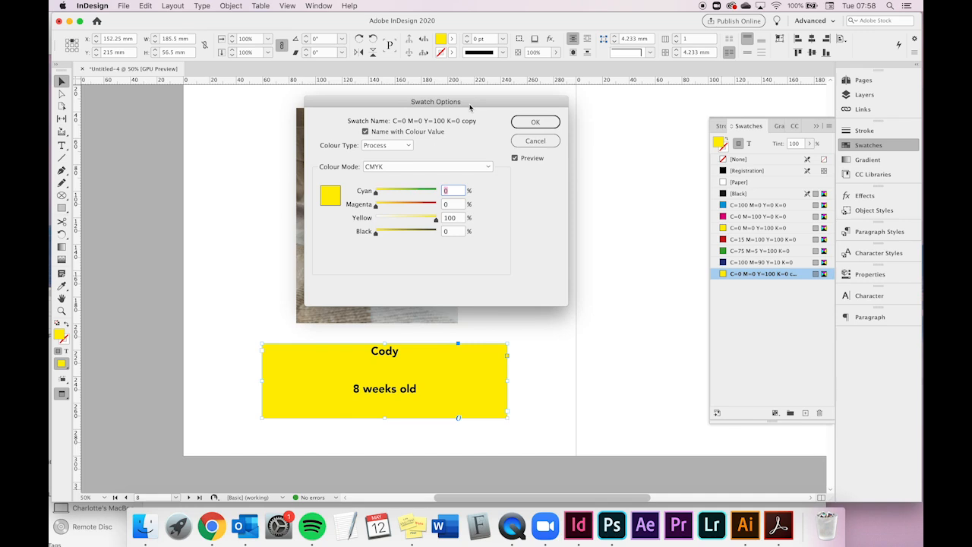
pyautogui.moveTo(436, 218); pyautogui.dragTo(408, 221)
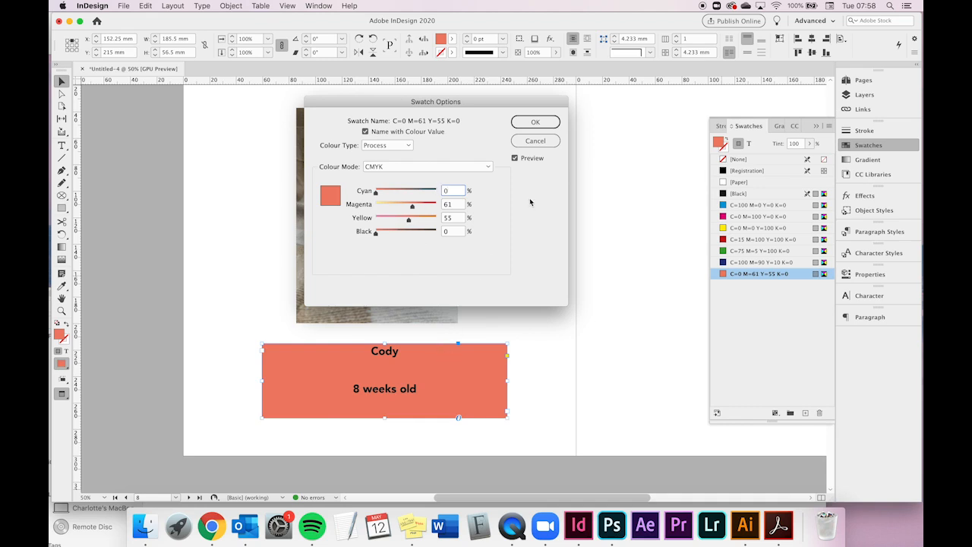
pyautogui.click(535, 122)
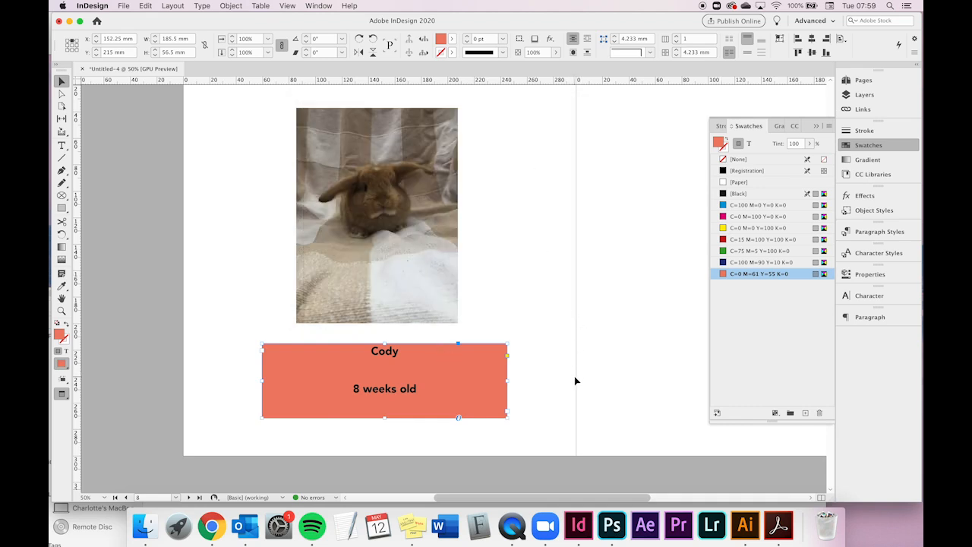
# - Color the "8 weeks old" text with a new swatch made from magenta and set to C=0 M=25 Y=0 K=0
pyautogui.doubleClick(434, 389)
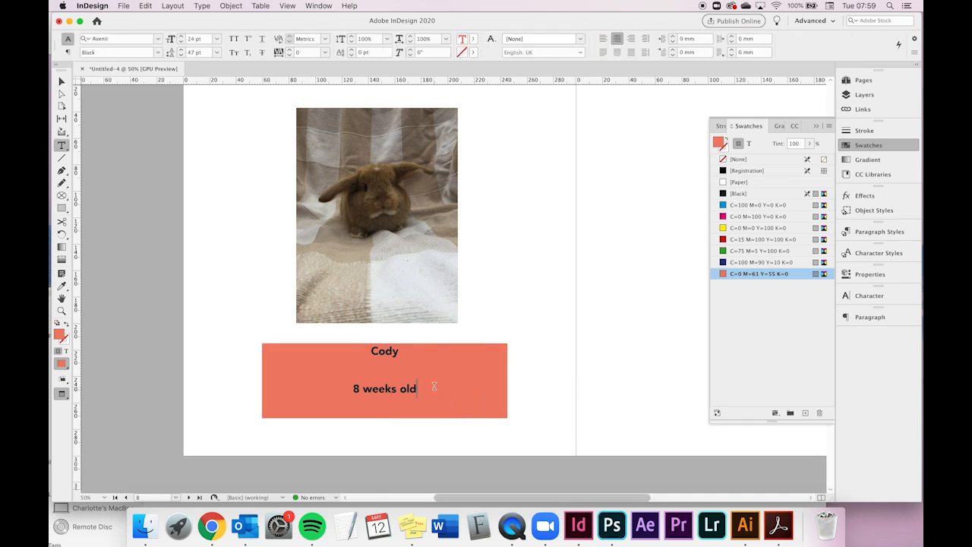
pyautogui.moveTo(419, 389); pyautogui.dragTo(352, 388)
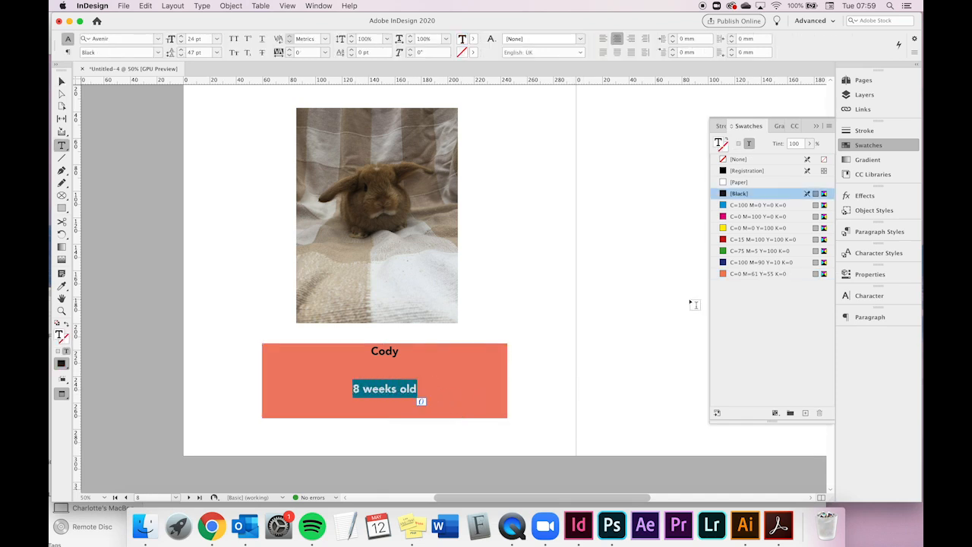
pyautogui.click(723, 217)
pyautogui.click(806, 413)
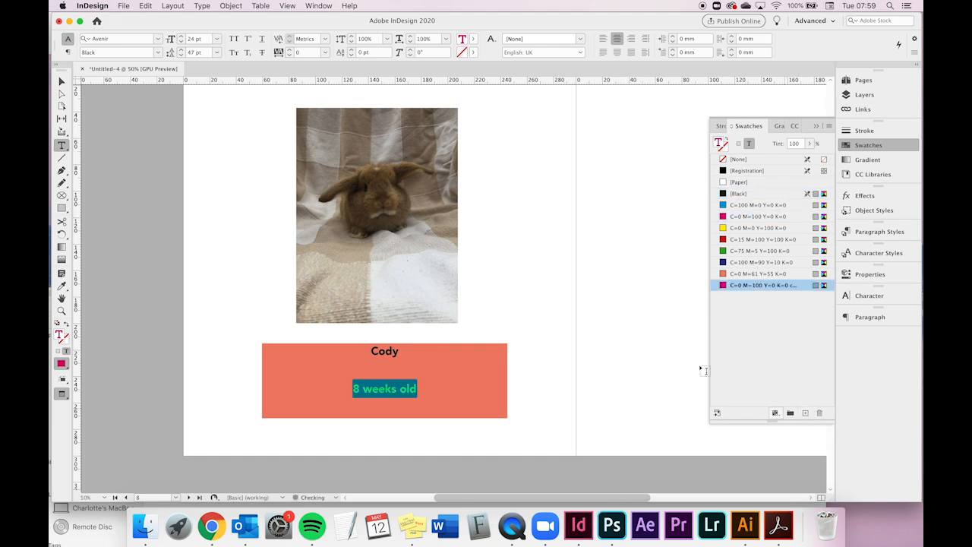
pyautogui.doubleClick(723, 286)
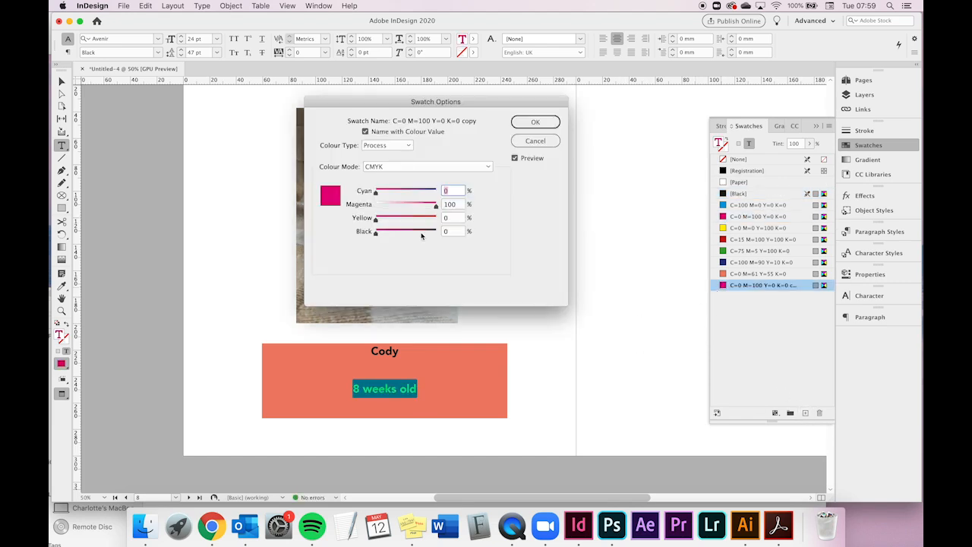
pyautogui.moveTo(436, 206); pyautogui.dragTo(390, 208)
pyautogui.click(535, 122)
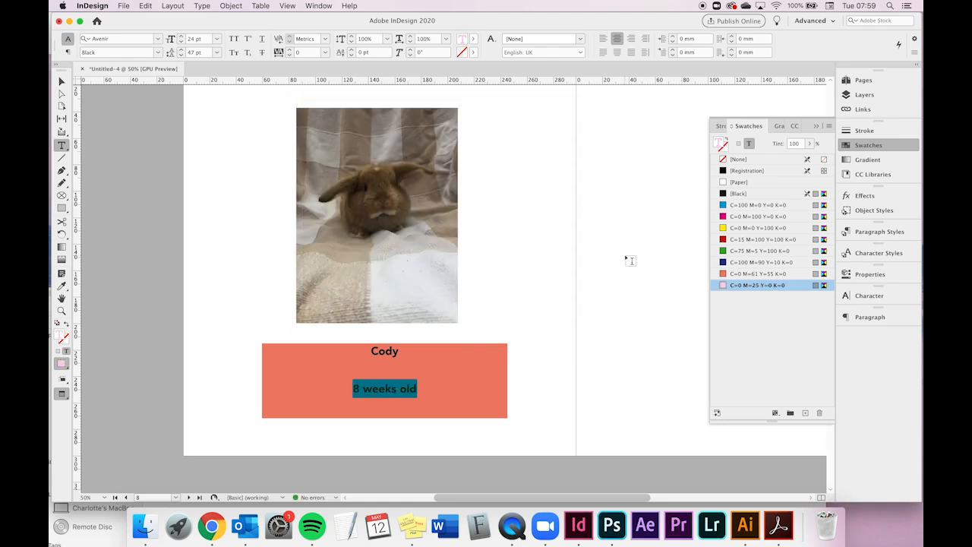
pyautogui.click(62, 81)
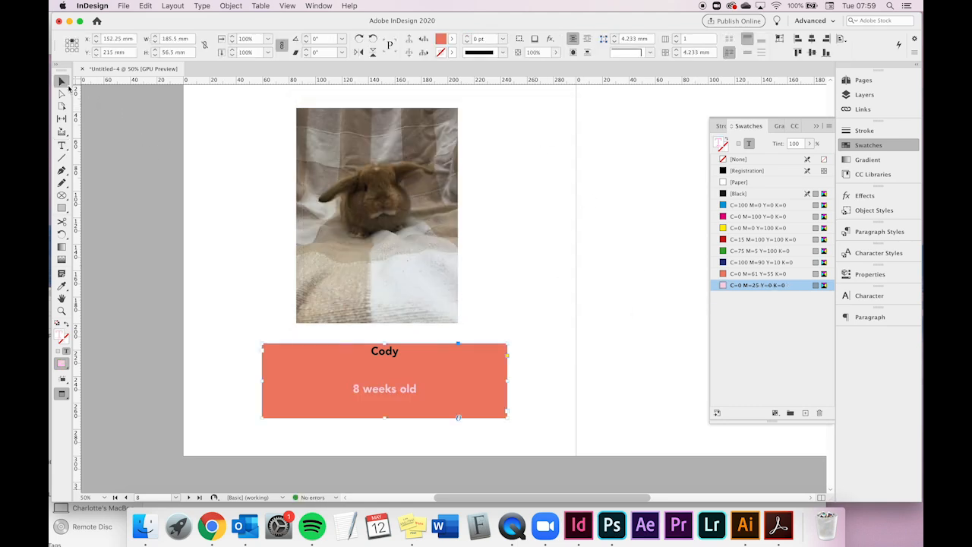
# - Rename the C=0 M=25 Y=0 K=0 swatch to "Pink"
pyautogui.click(666, 360)
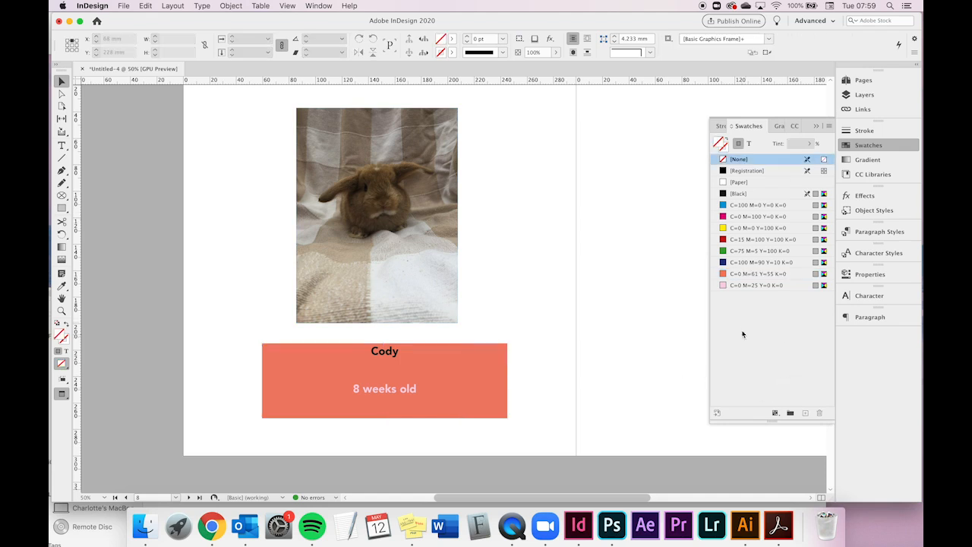
pyautogui.click(759, 286)
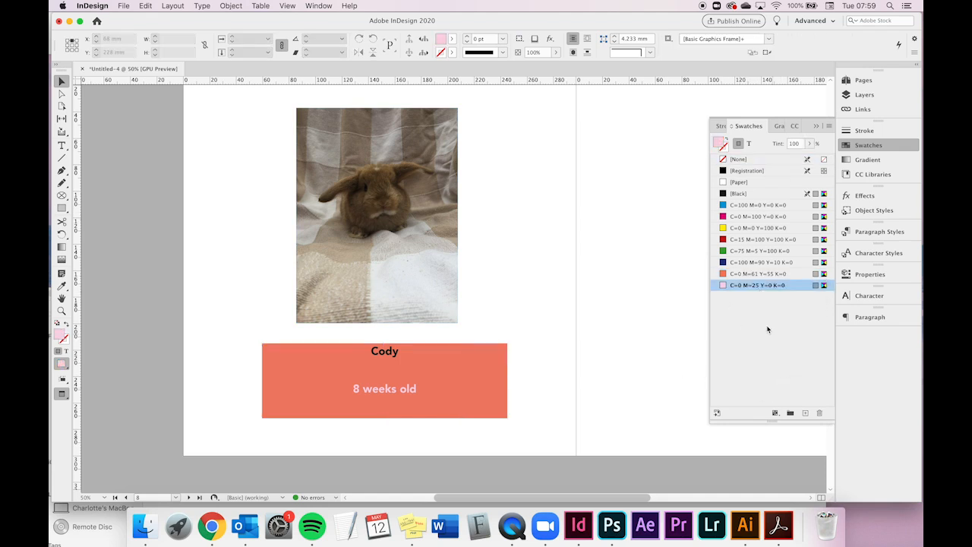
pyautogui.click(760, 286)
pyautogui.click(733, 319)
pyautogui.click(751, 286)
pyautogui.write('Pink')
pyautogui.press('Return')
# - Set the caption frame's fill tint to 50% and save it as a new swatch
pyautogui.click(464, 376)
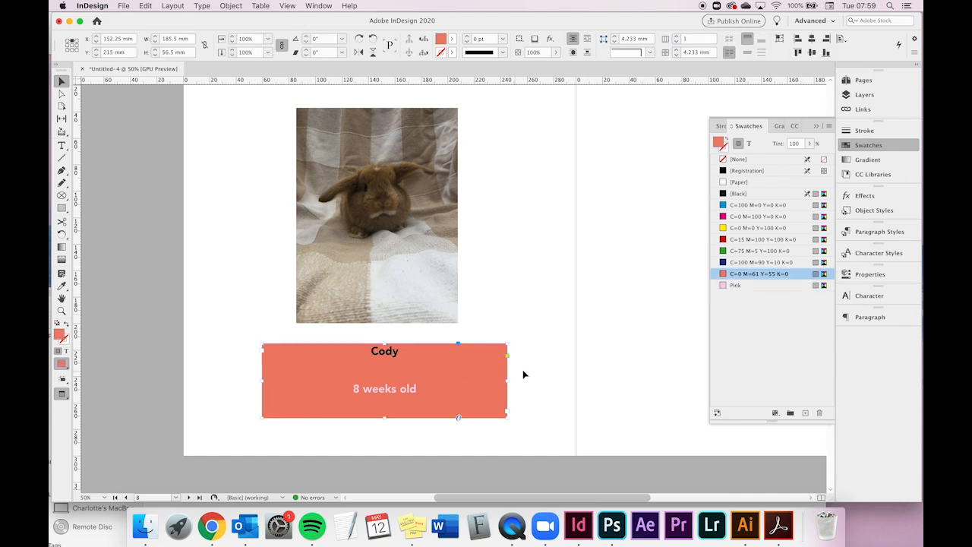
pyautogui.moveTo(810, 143); pyautogui.dragTo(784, 158)
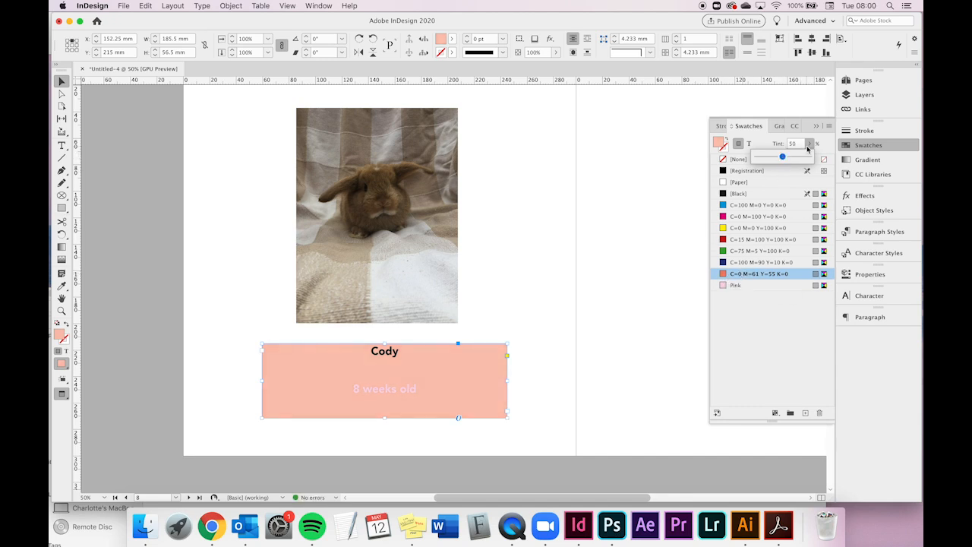
pyautogui.click(805, 413)
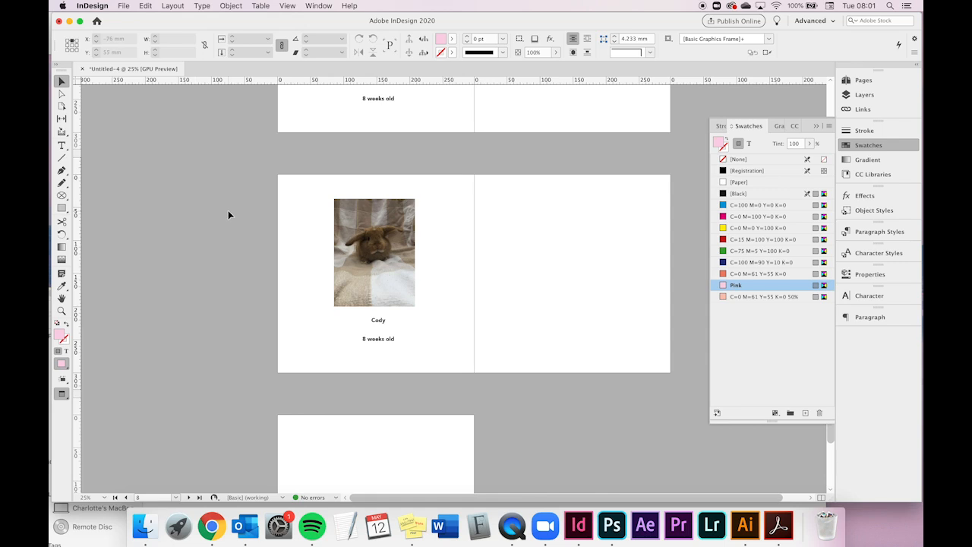
pyautogui.scroll(-3, 228, 211)
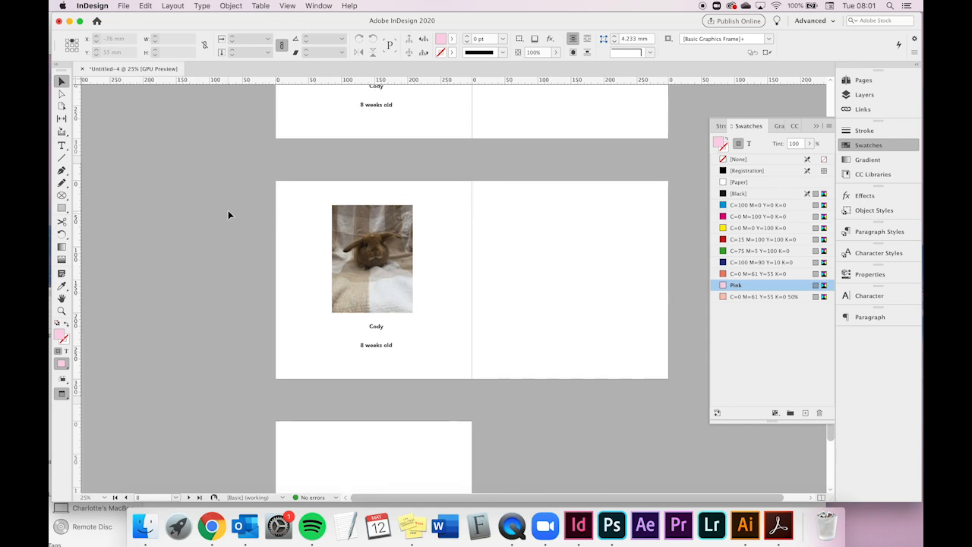
pyautogui.scroll(10, 228, 210)
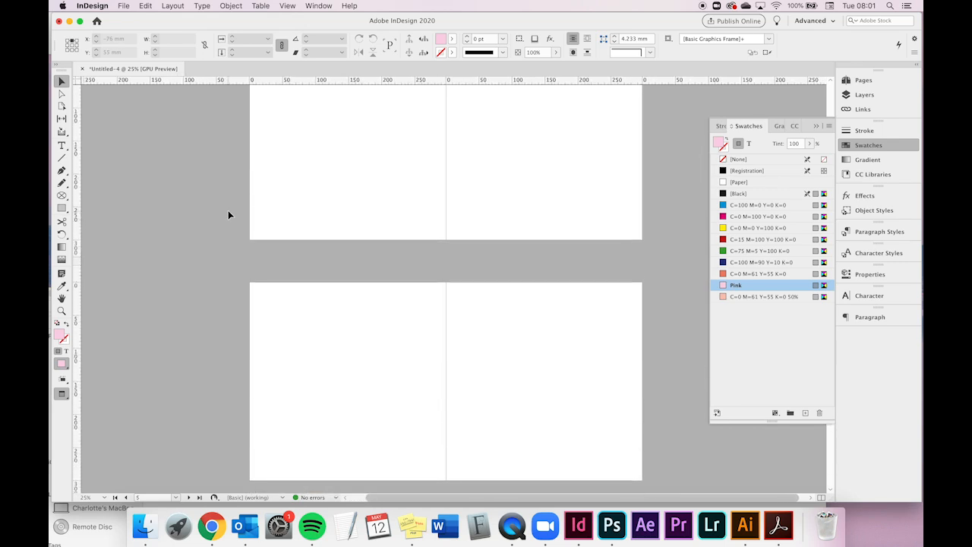
pyautogui.scroll(5, 365, 240)
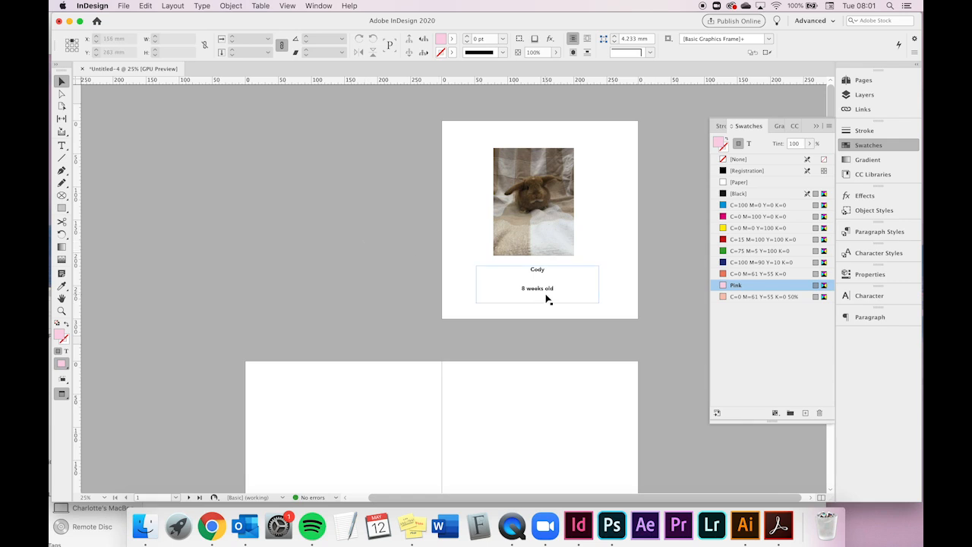
pyautogui.hscroll(1, 532, 293)
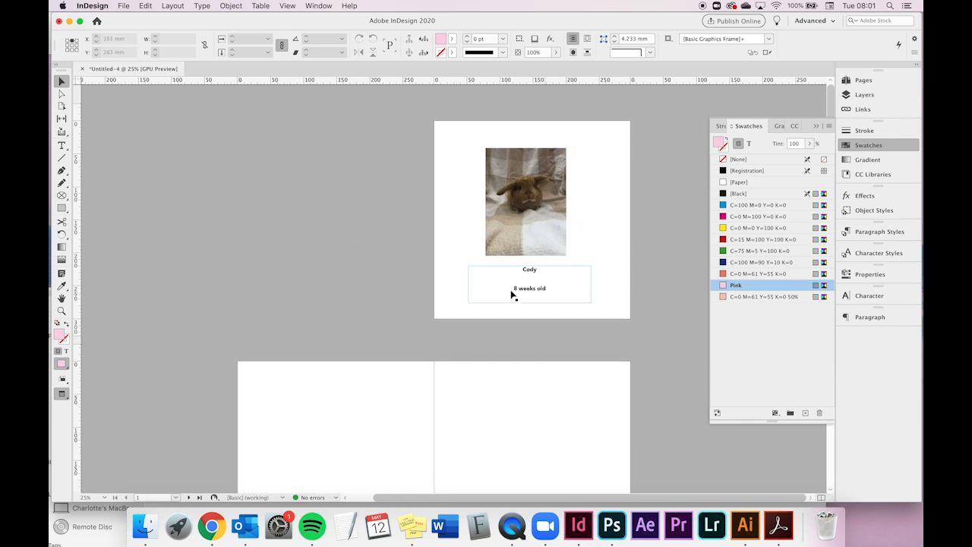
# - Save the document to the Desktop as an InDesign 2020 document named "Cody Document"
pyautogui.click(124, 6)
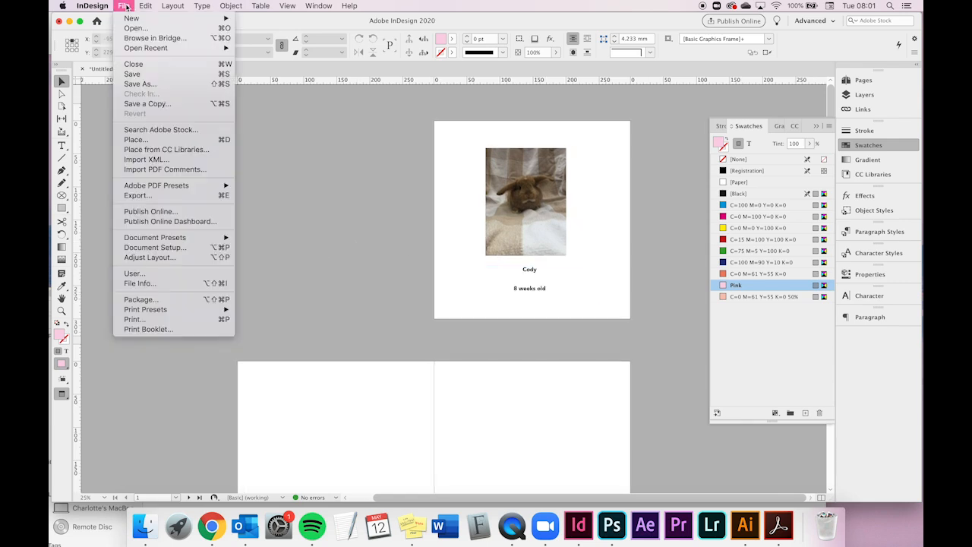
pyautogui.click(152, 83)
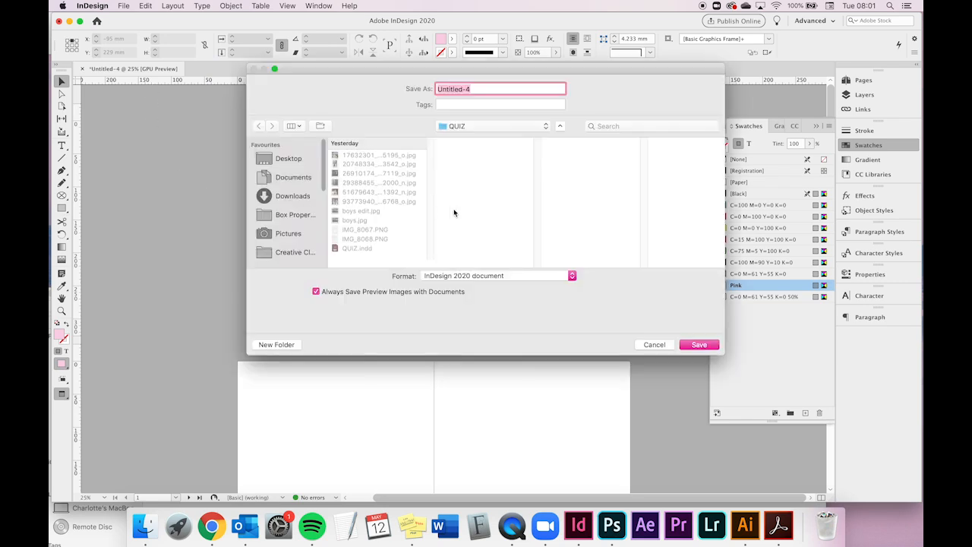
pyautogui.moveTo(381, 85); pyautogui.dragTo(337, 77)
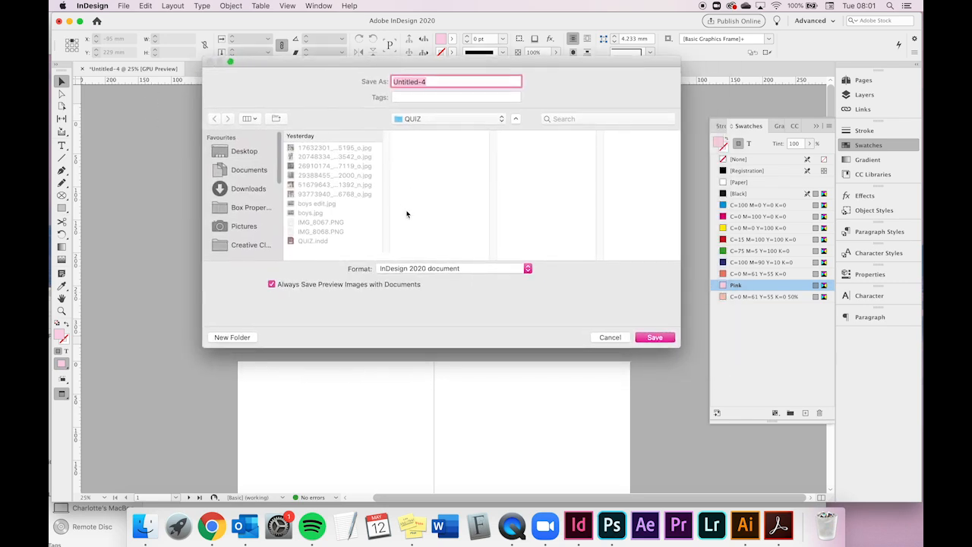
pyautogui.click(258, 155)
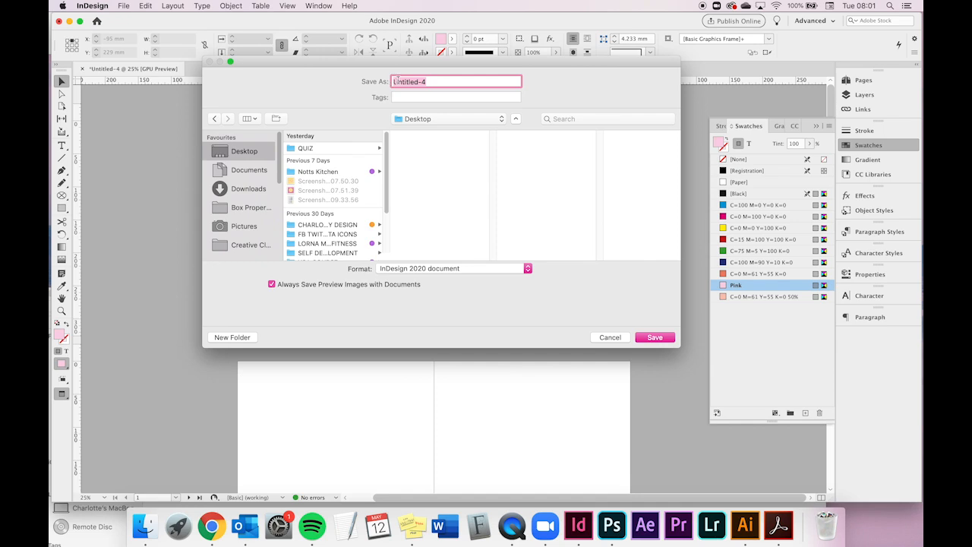
pyautogui.write('Cody Document')
pyautogui.click(398, 270)
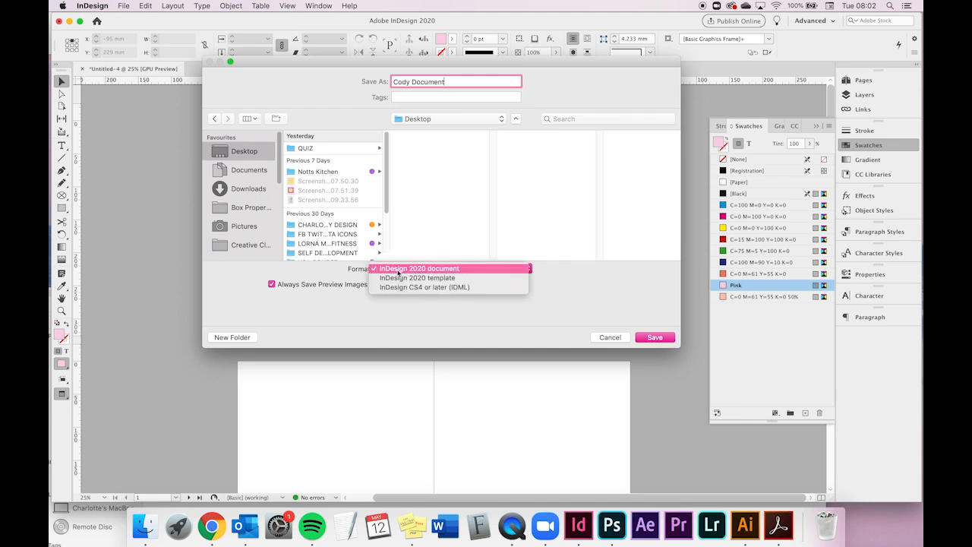
pyautogui.click(483, 269)
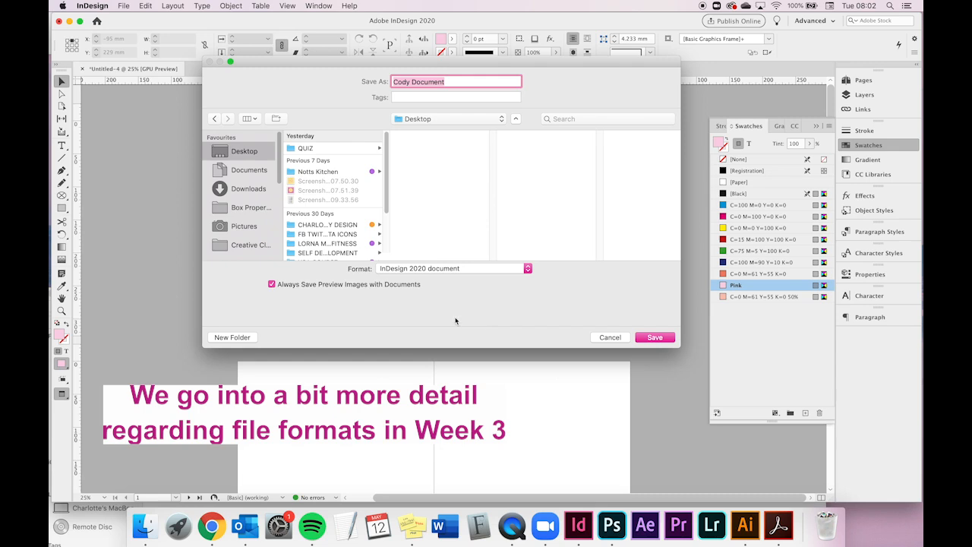
pyautogui.click(650, 338)
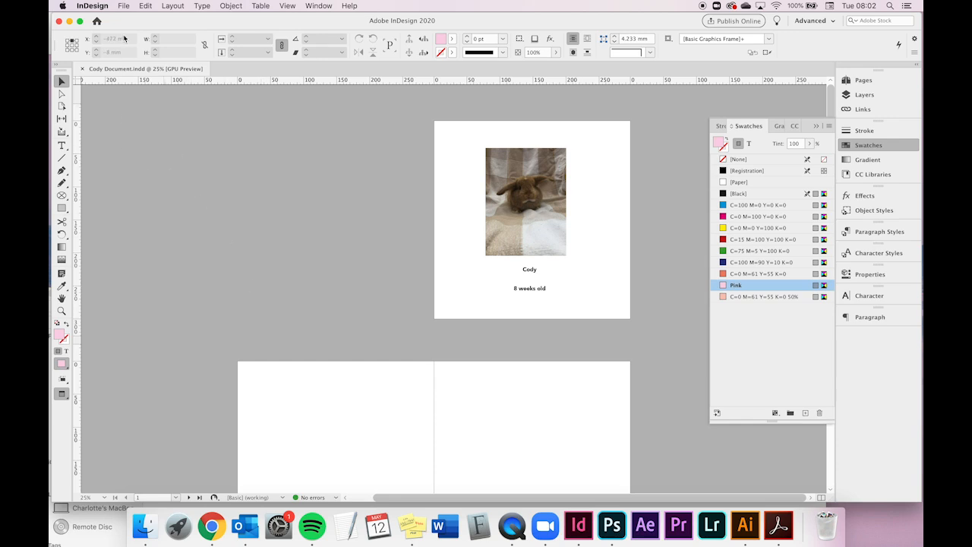
# - Export the document as Adobe PDF (Print) with the High Quality Print preset, all pages exported as spreads
pyautogui.click(125, 6)
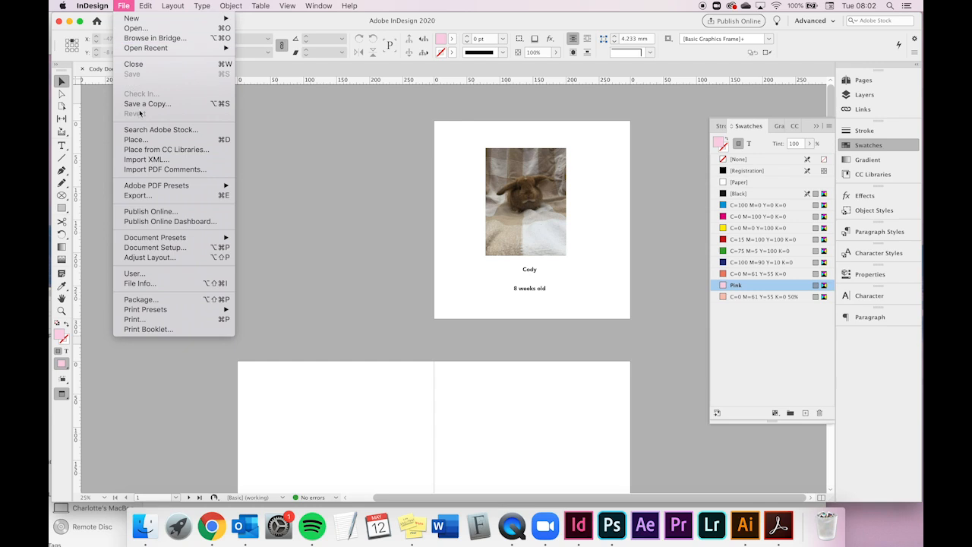
pyautogui.click(134, 196)
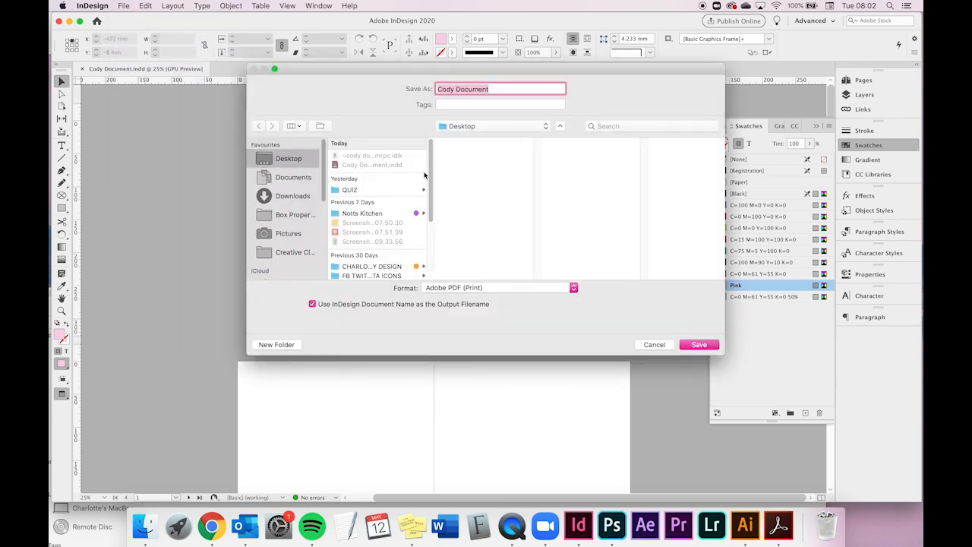
pyautogui.click(462, 287)
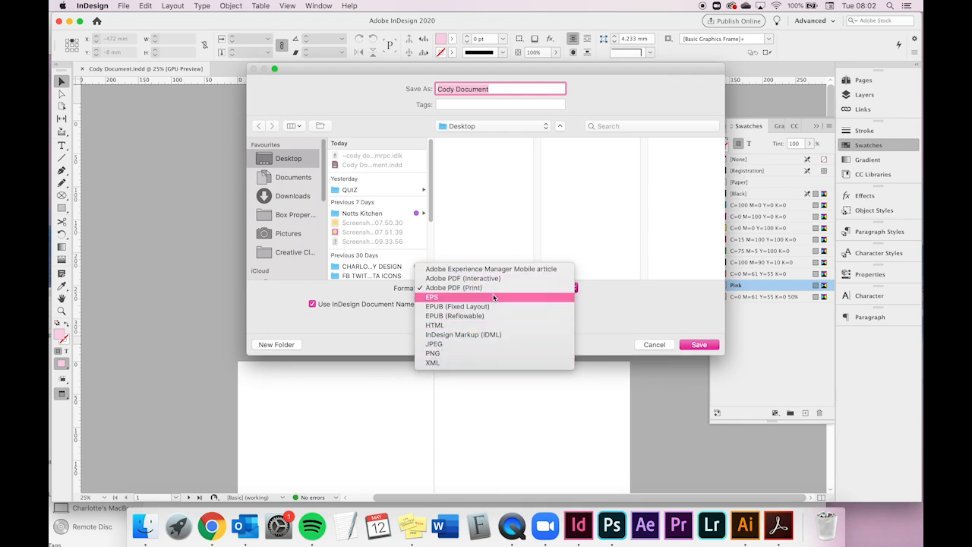
pyautogui.click(443, 289)
pyautogui.click(706, 345)
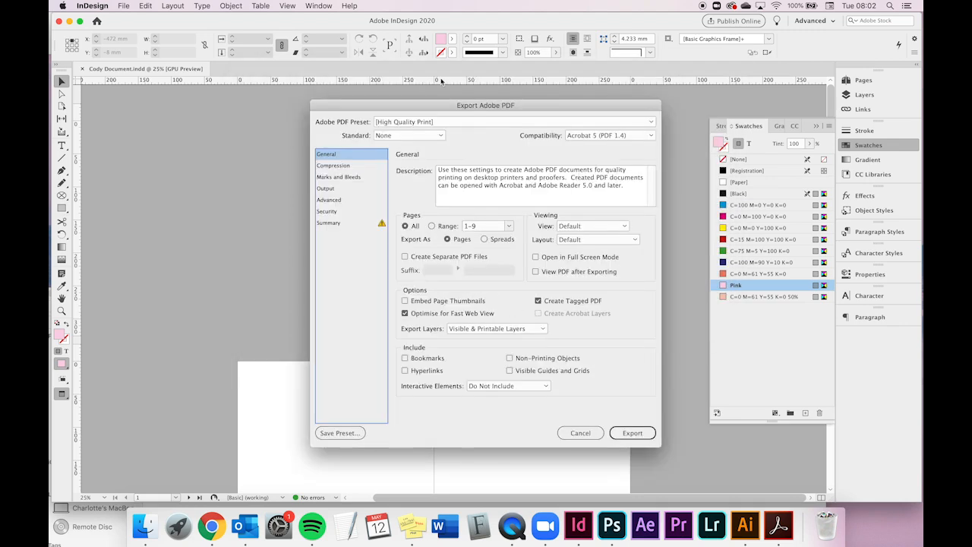
pyautogui.moveTo(452, 109); pyautogui.dragTo(410, 85)
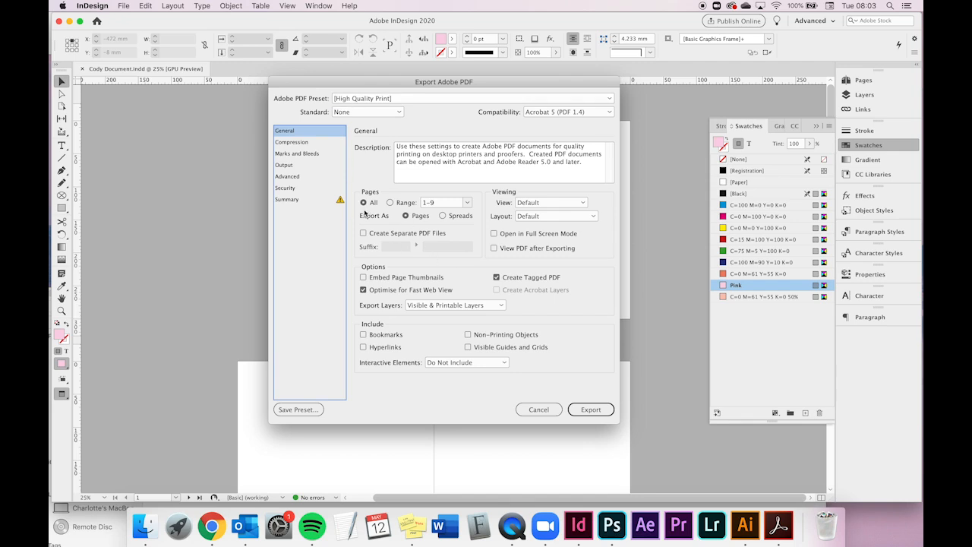
pyautogui.click(434, 203)
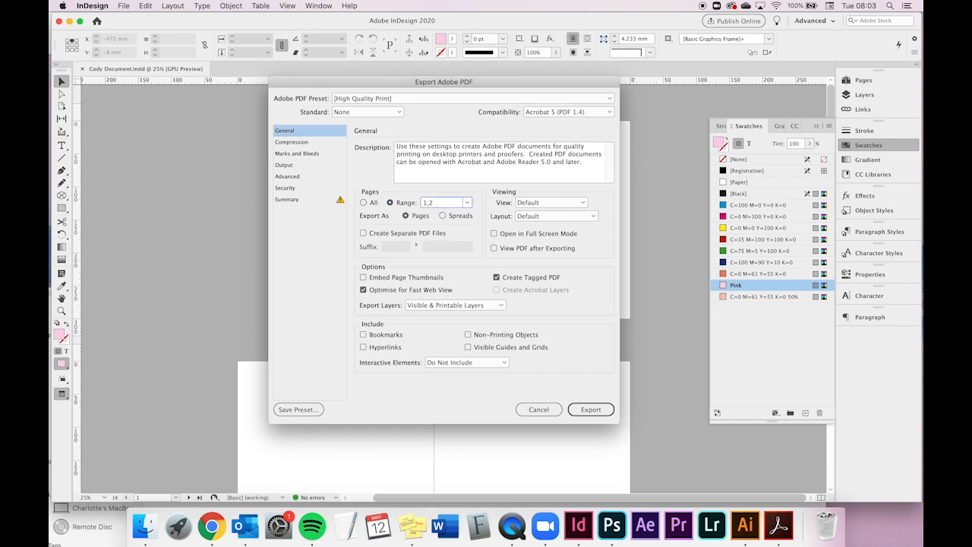
pyautogui.click(364, 203)
pyautogui.click(443, 217)
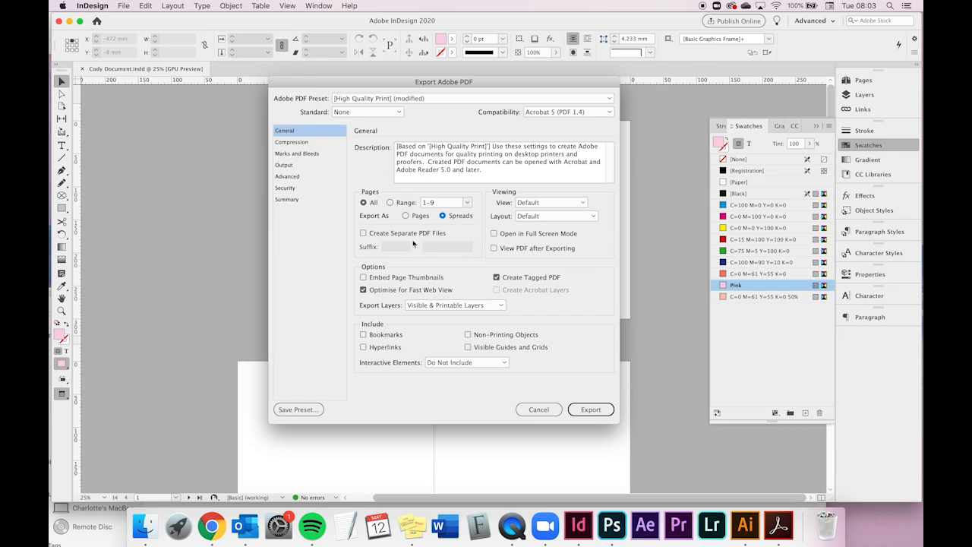
pyautogui.click(591, 409)
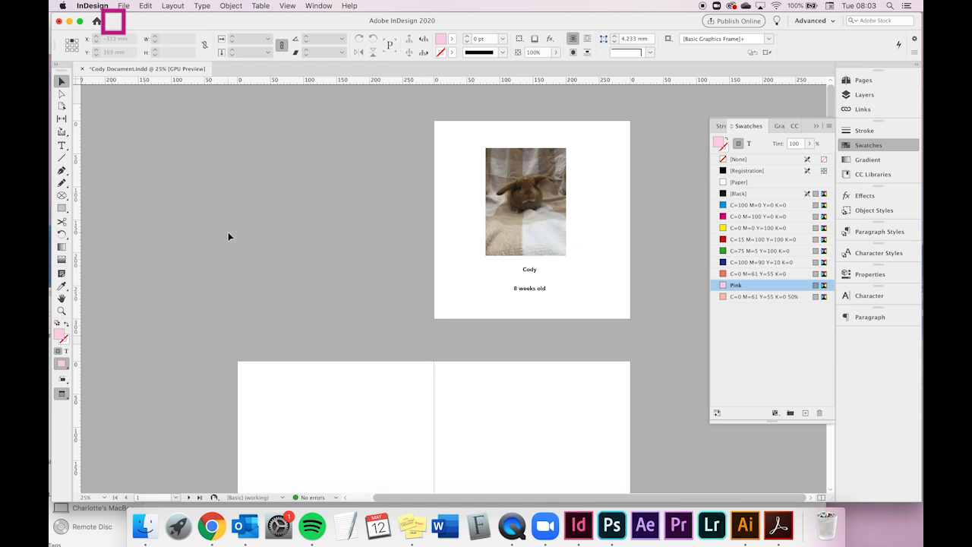
# - Switch to Finder and open the exported Cody Document.pdf from the Desktop
pyautogui.click(148, 524)
pyautogui.moveTo(352, 307); pyautogui.dragTo(395, 65)
pyautogui.click(106, 152)
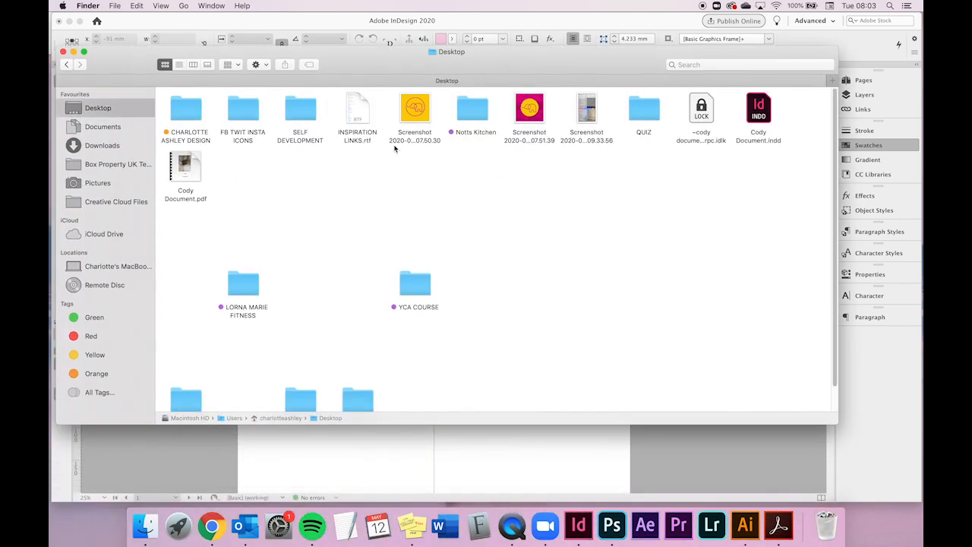
pyautogui.click(192, 164)
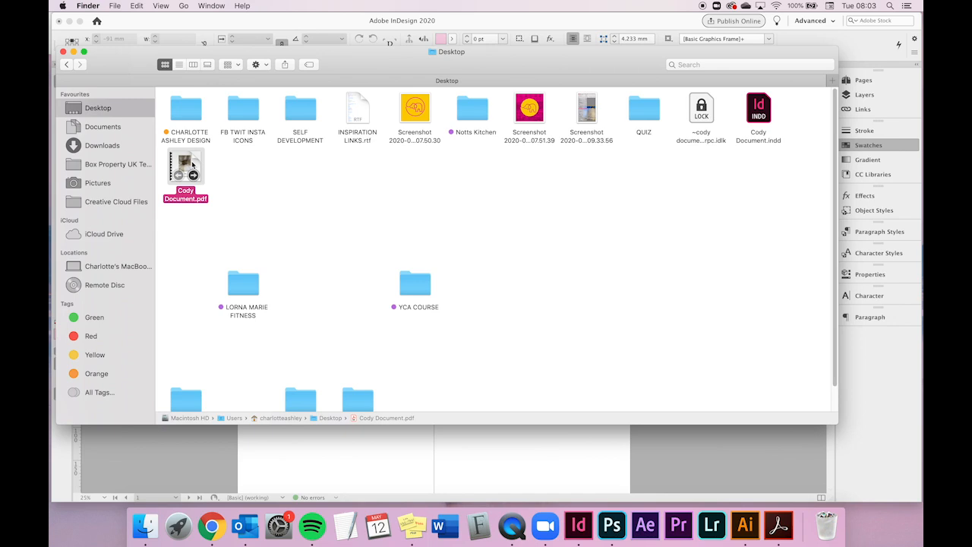
pyautogui.doubleClick(192, 164)
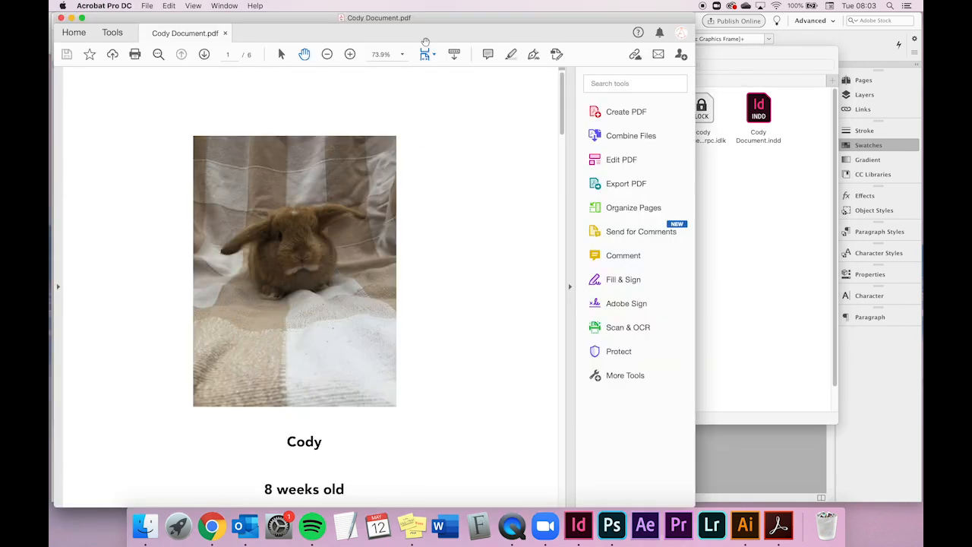
# - Review the exported PDF's pages by stepping through, zooming out and scrolling, then close the window
pyautogui.click(272, 55)
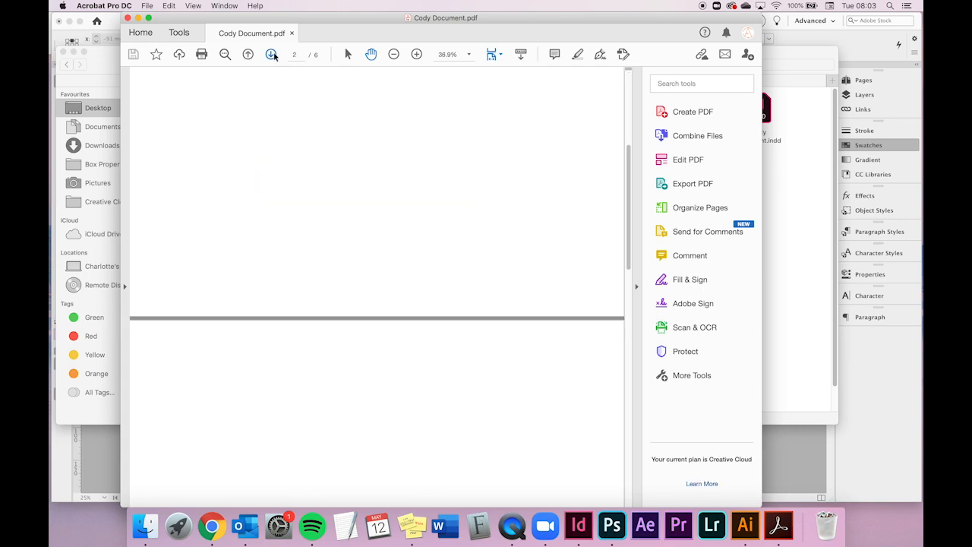
pyautogui.click(393, 54)
pyautogui.click(393, 54)
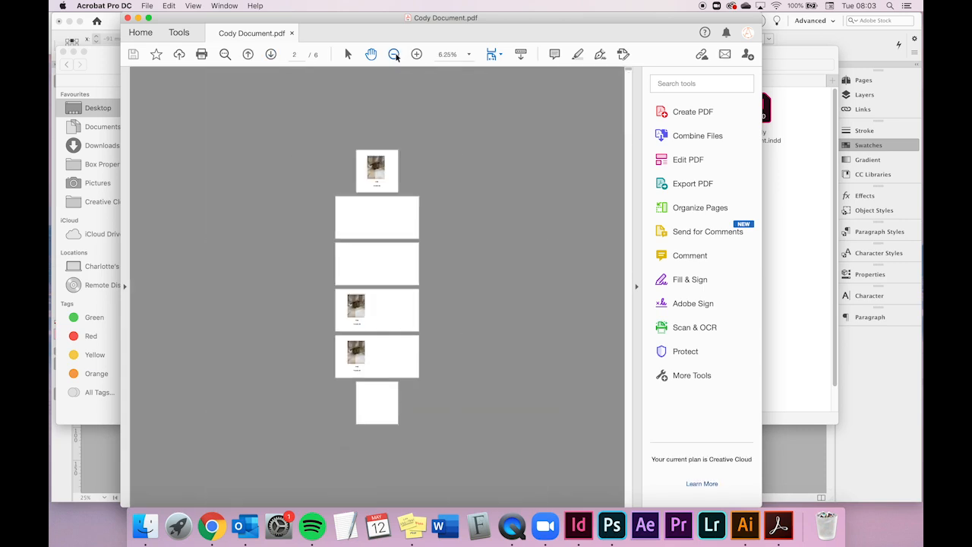
pyautogui.click(417, 54)
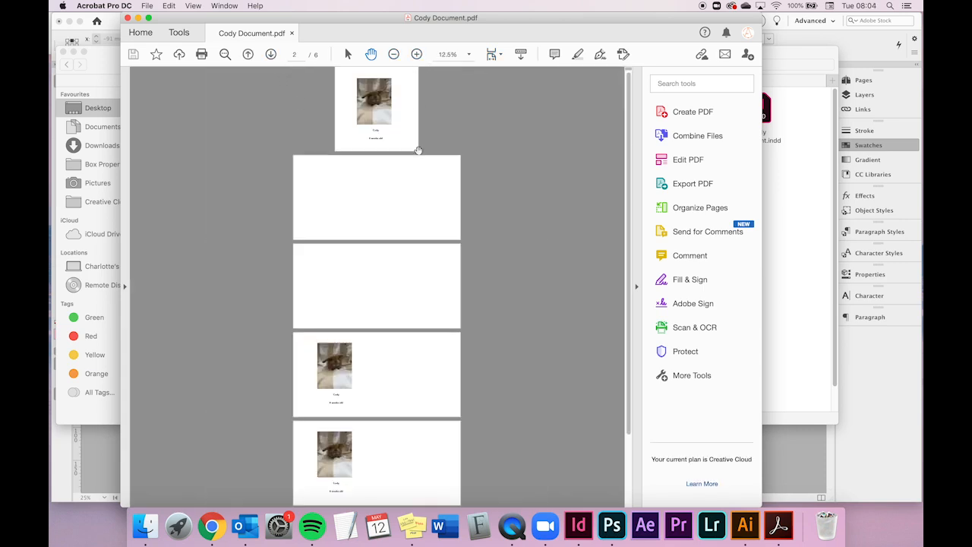
pyautogui.scroll(-3, 361, 219)
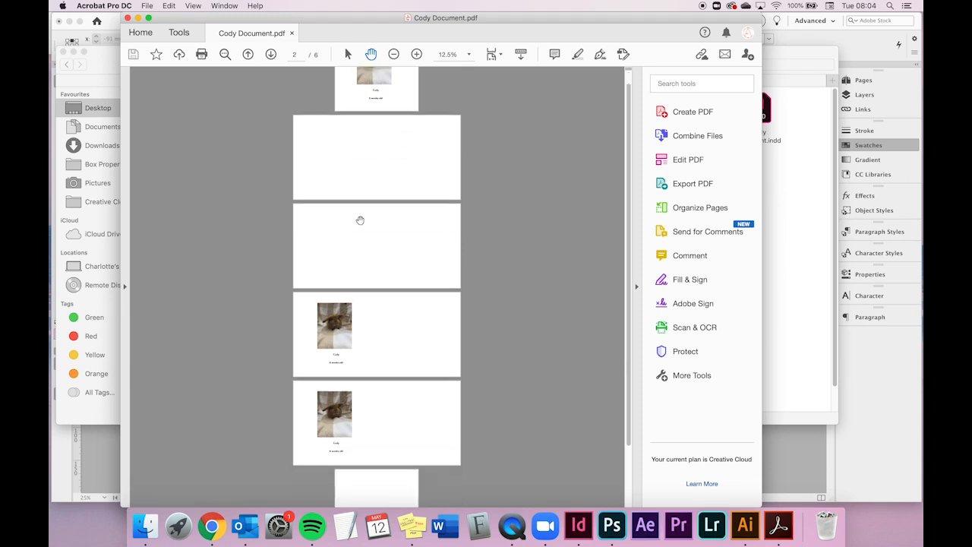
pyautogui.scroll(3, 360, 220)
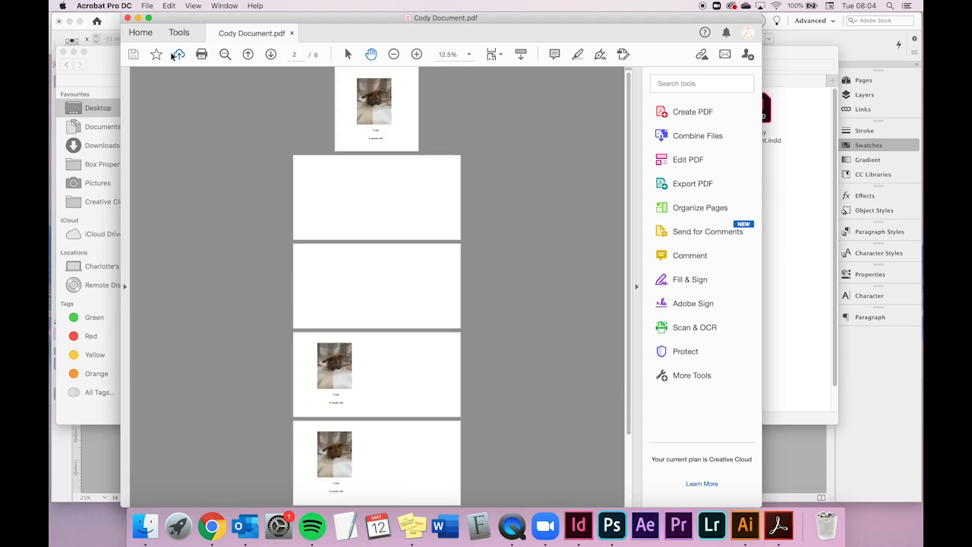
pyautogui.click(129, 19)
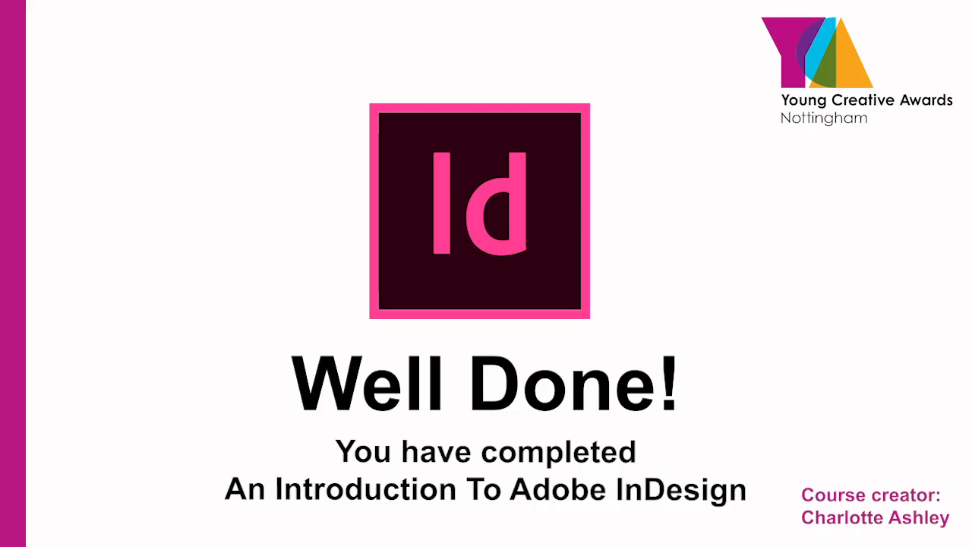